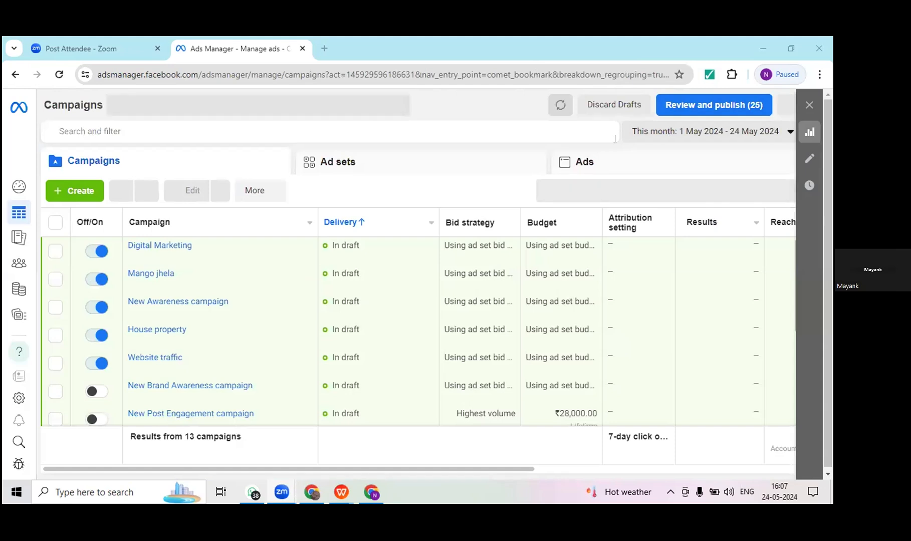
# Step: Open the Traffic analysis report from the full tool list and review its data source activity and California audience sections
pyautogui.press('XF86AudioRaiseVolume')
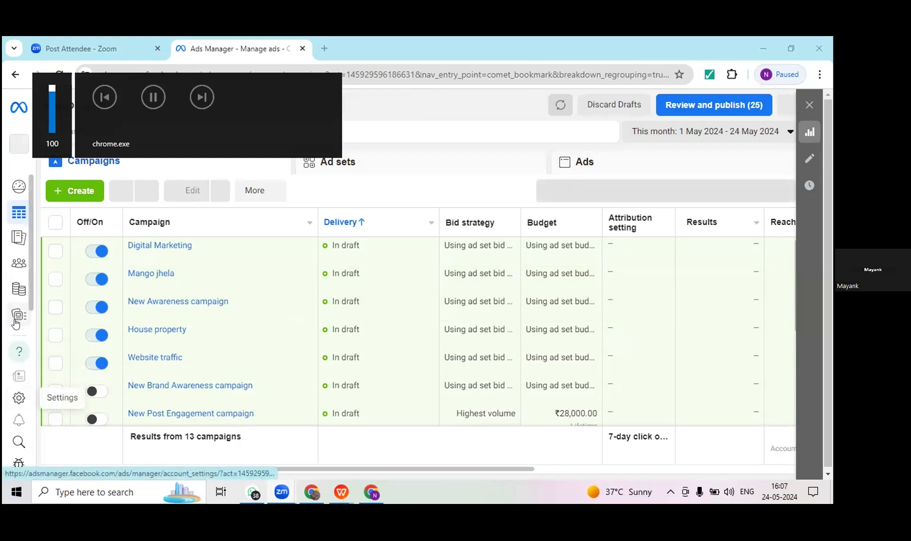
pyautogui.moveTo(23, 341)
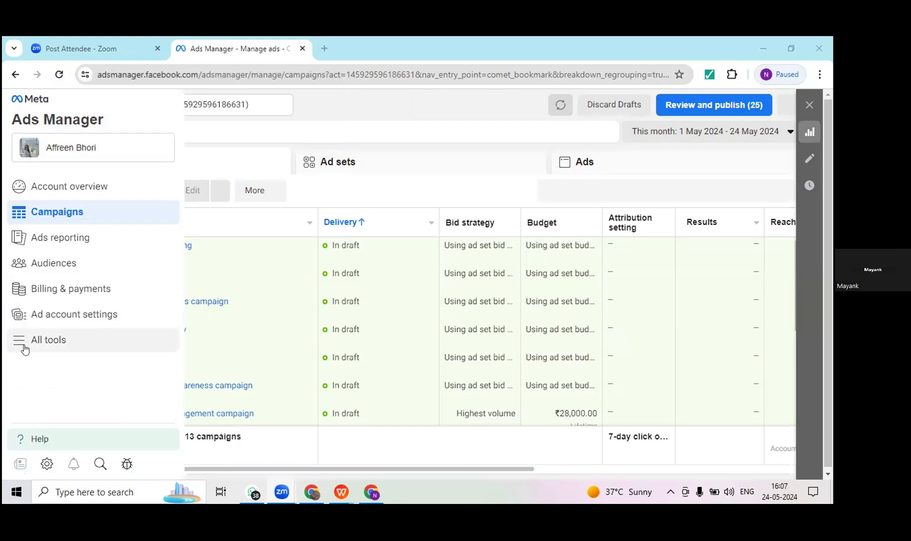
pyautogui.click(24, 345)
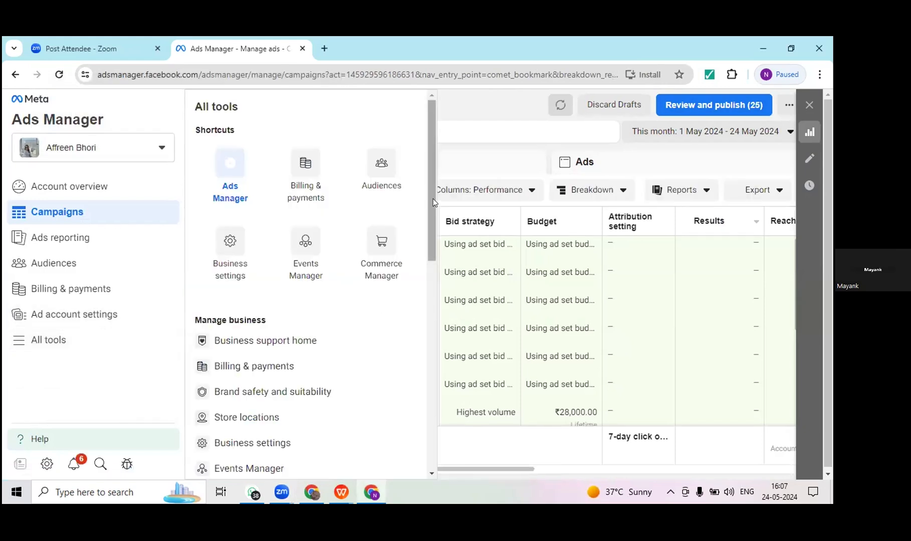
pyautogui.scroll(-2, 431, 206)
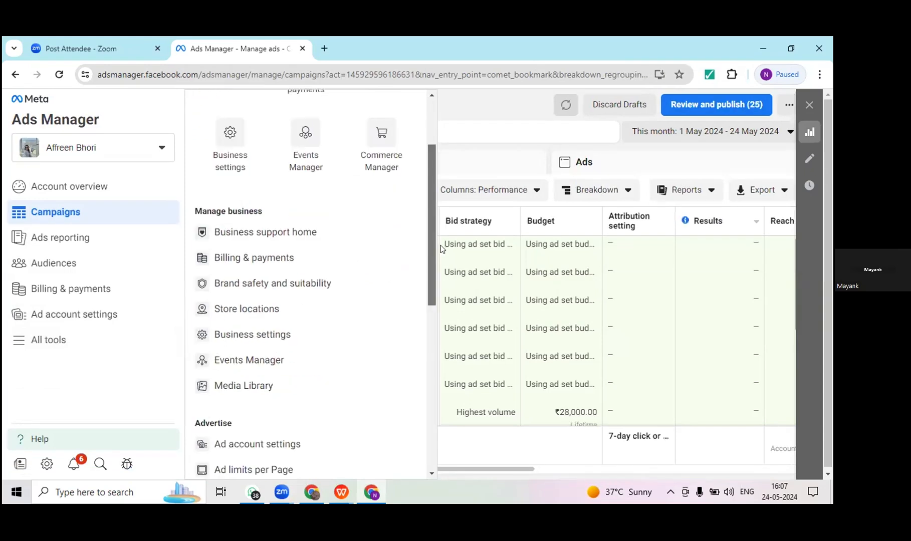
pyautogui.scroll(-5, 440, 245)
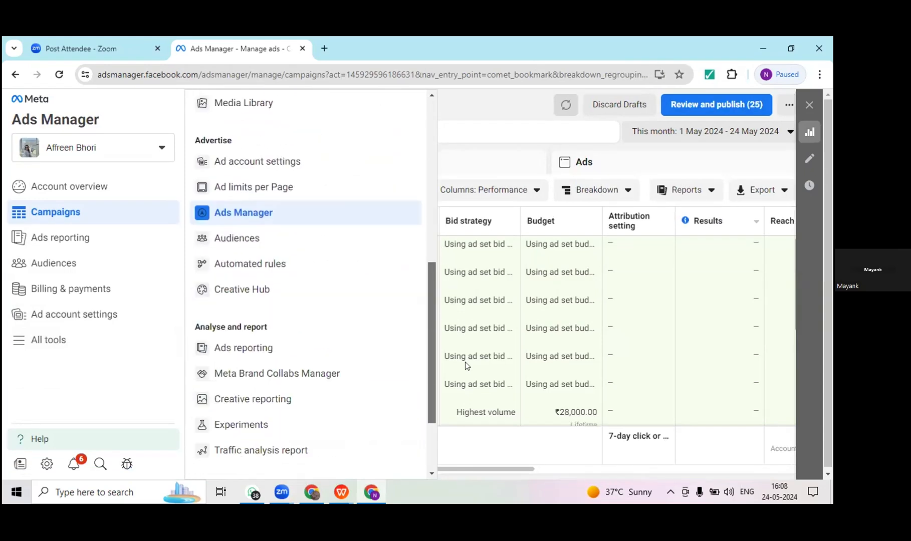
pyautogui.scroll(-2, 465, 362)
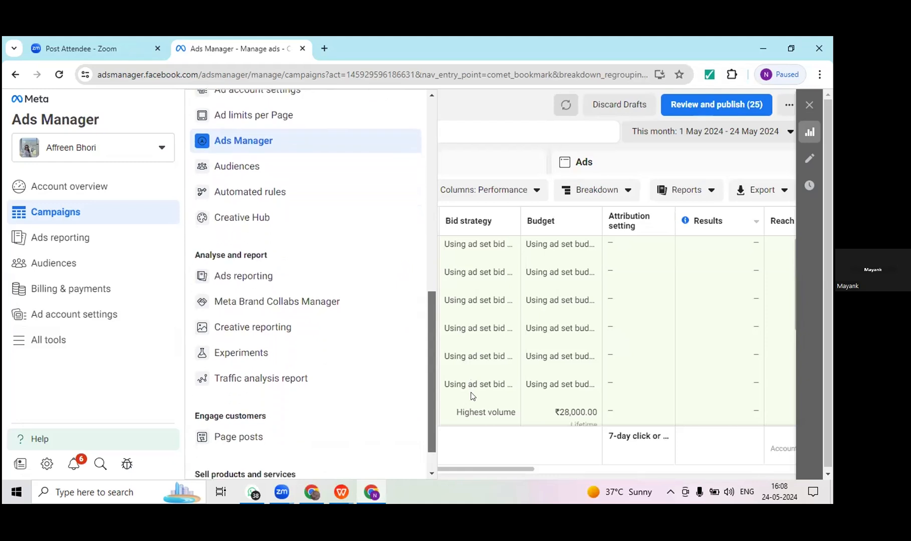
pyautogui.scroll(-1, 472, 401)
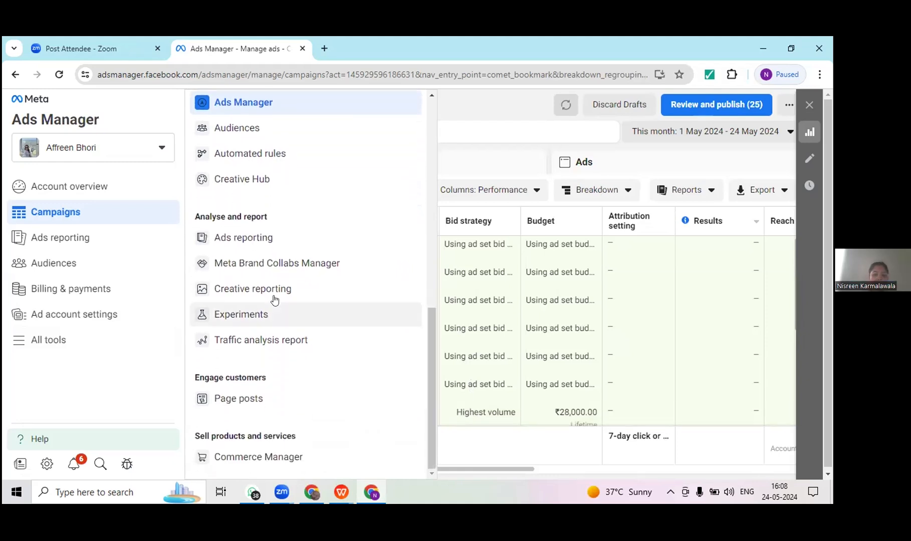
pyautogui.click(271, 337)
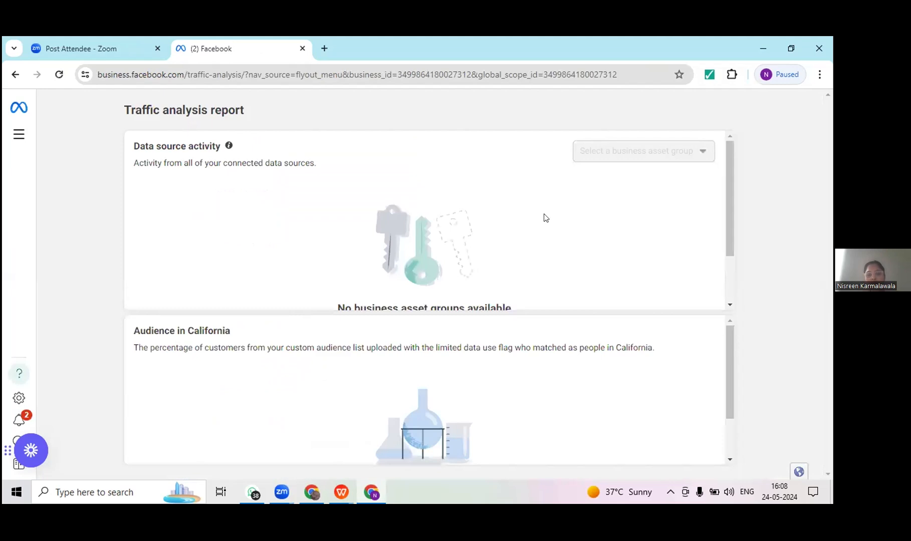
pyautogui.moveTo(727, 241); pyautogui.dragTo(731, 358)
pyautogui.moveTo(732, 413); pyautogui.dragTo(736, 439)
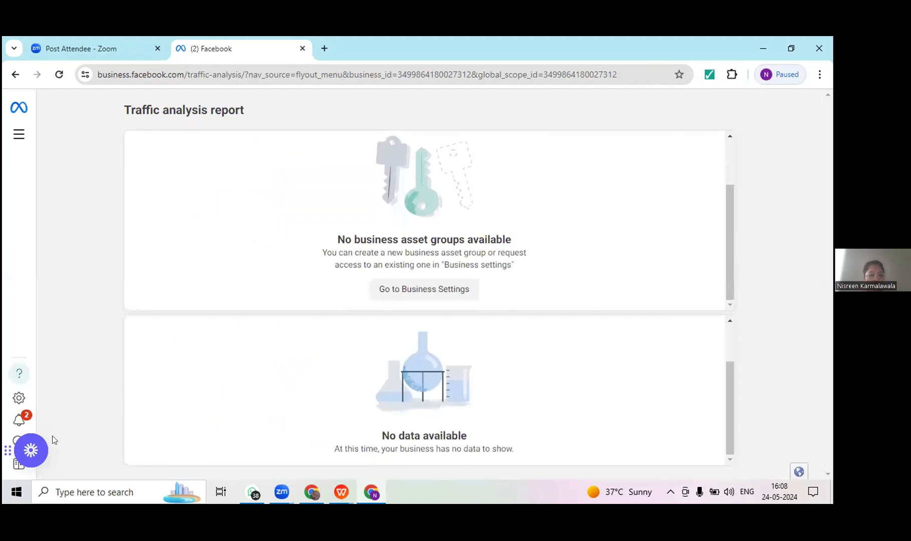
# Step: Return to the campaigns overview, open the Audiences tool and review the custom, lookalike and saved audience options
pyautogui.click(15, 74)
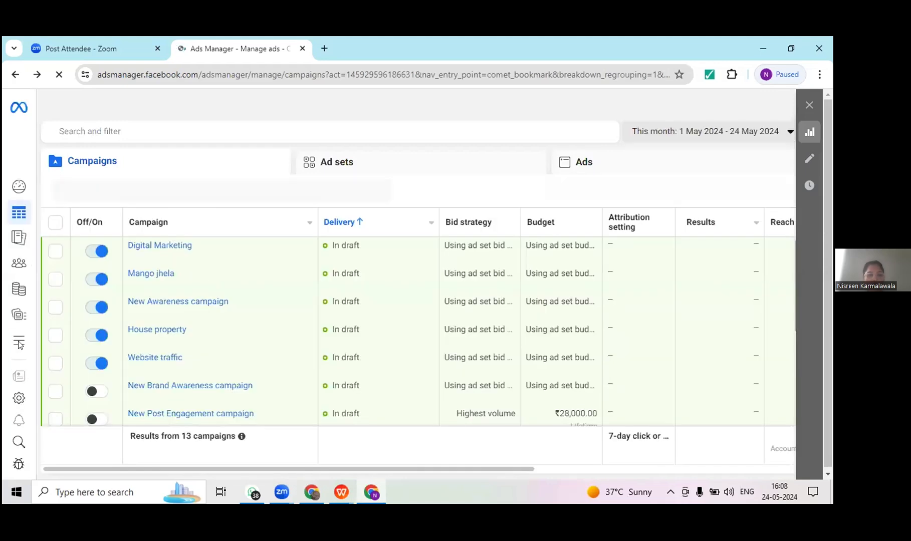
pyautogui.moveTo(40, 345)
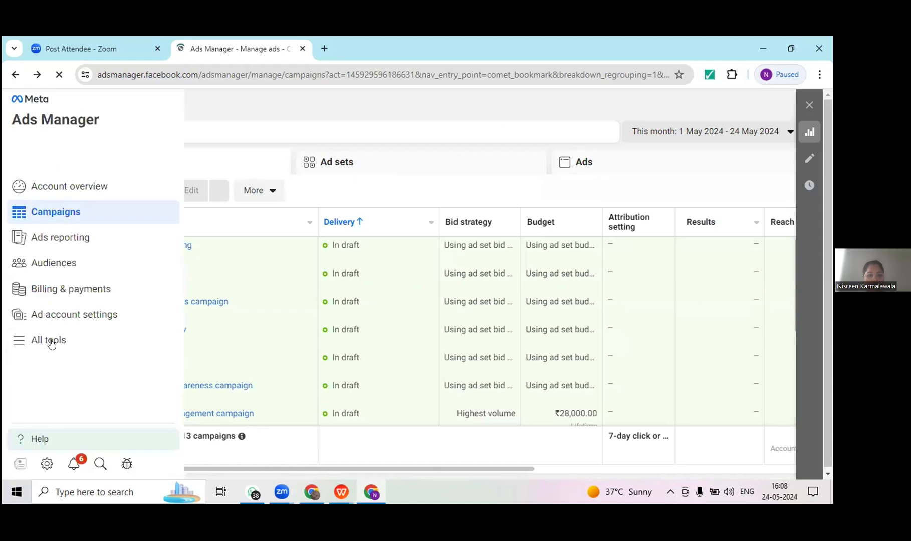
pyautogui.click(51, 342)
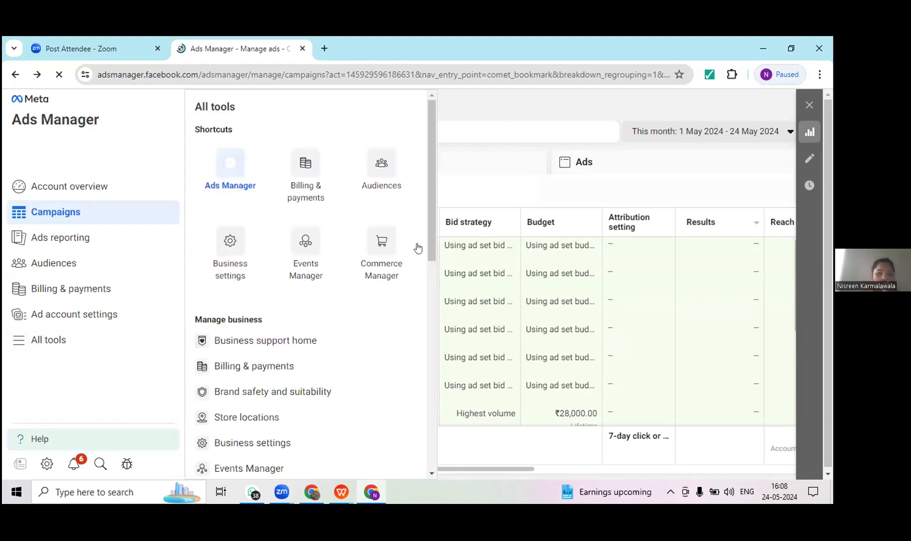
pyautogui.scroll(-2, 428, 241)
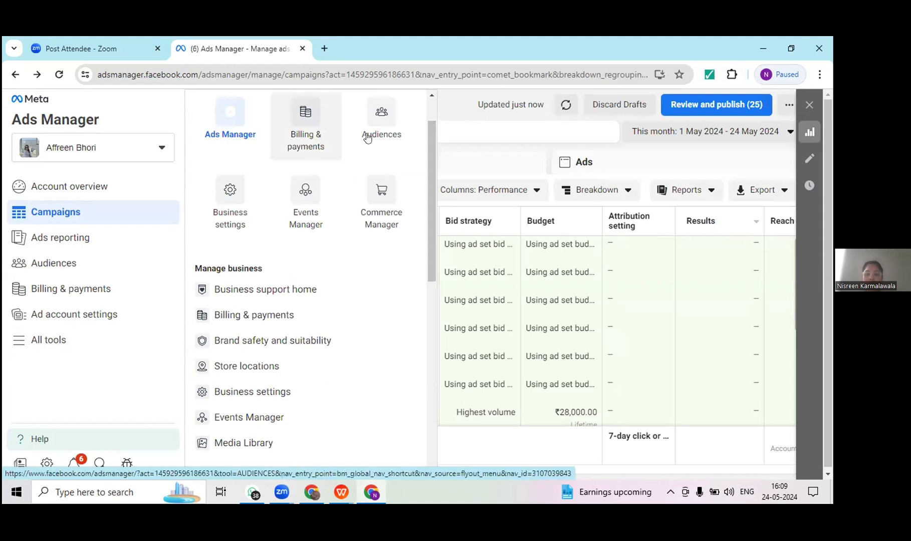
pyautogui.click(387, 123)
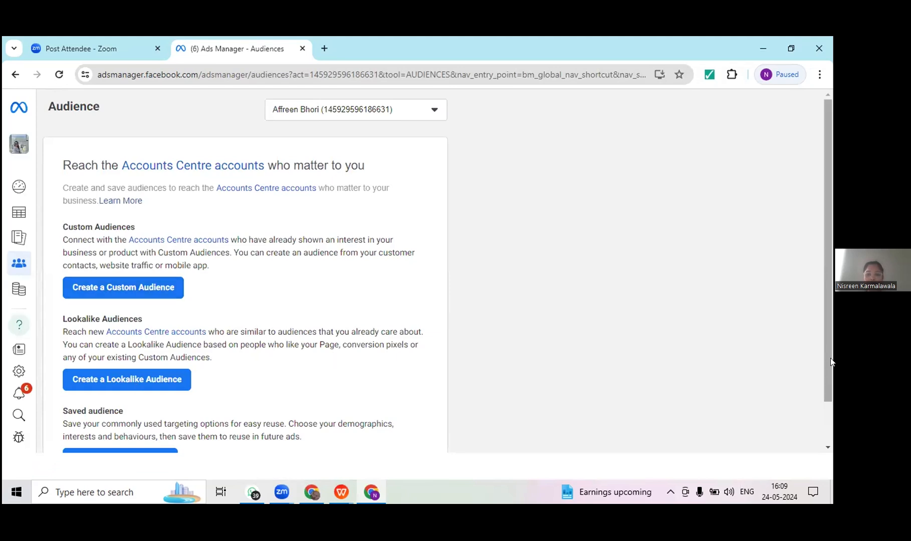
pyautogui.scroll(-2, 153, 423)
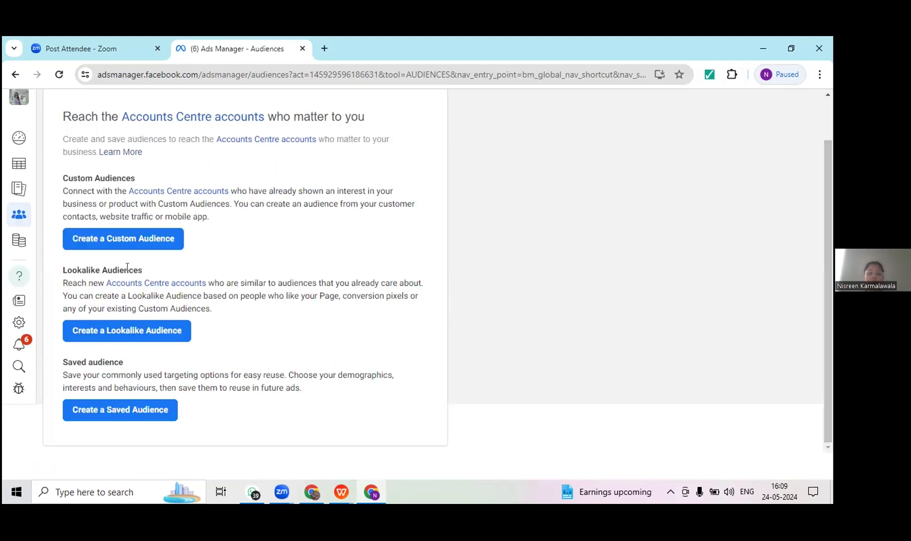
# Step: Open Business settings and view the People, Partners and System users sections
pyautogui.moveTo(19, 247)
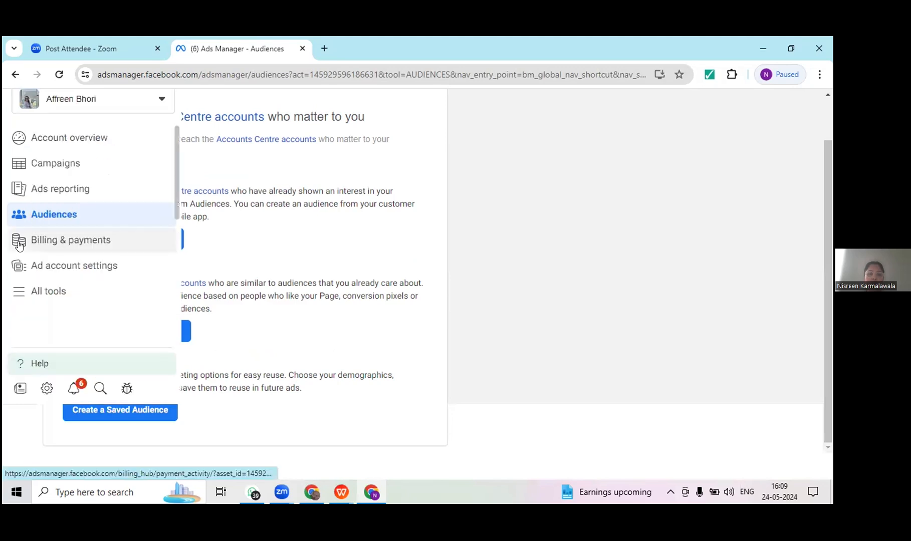
pyautogui.click(40, 291)
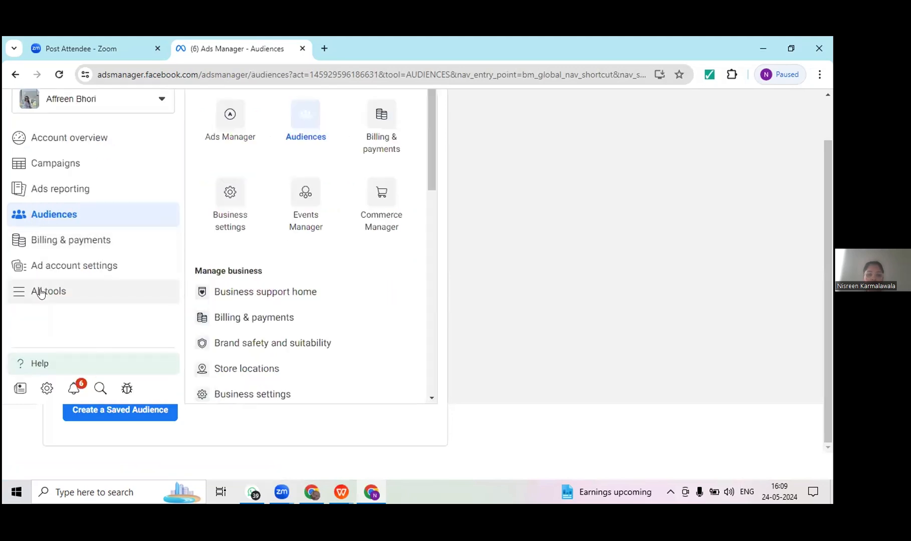
pyautogui.click(229, 209)
pyautogui.click(230, 209)
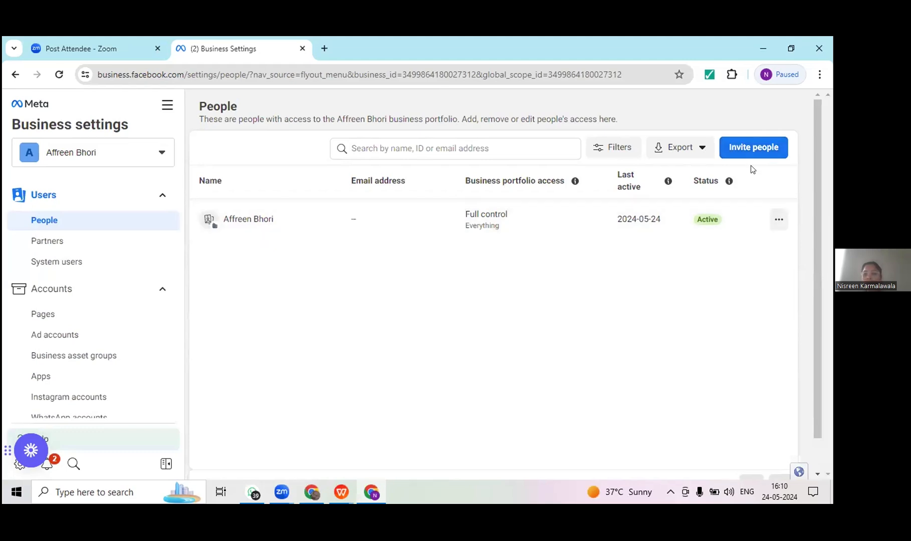
pyautogui.click(86, 248)
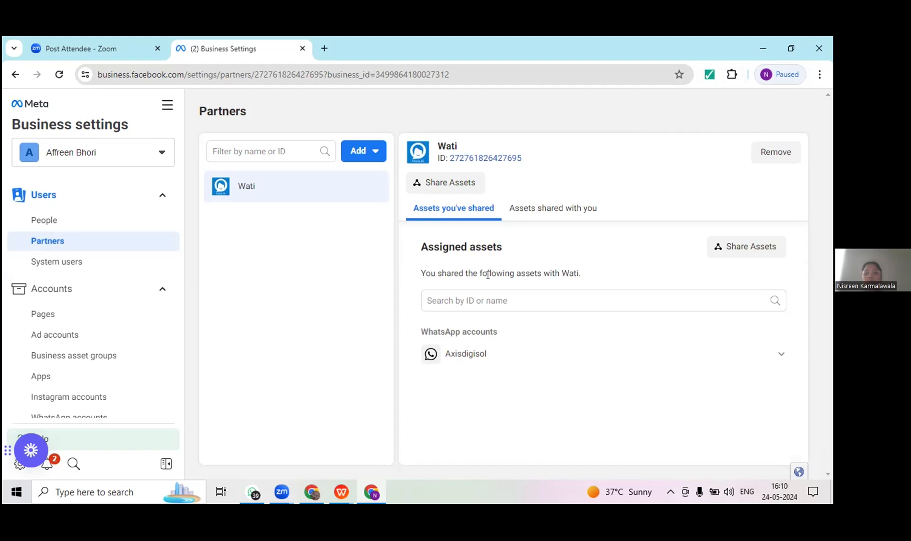
pyautogui.click(104, 257)
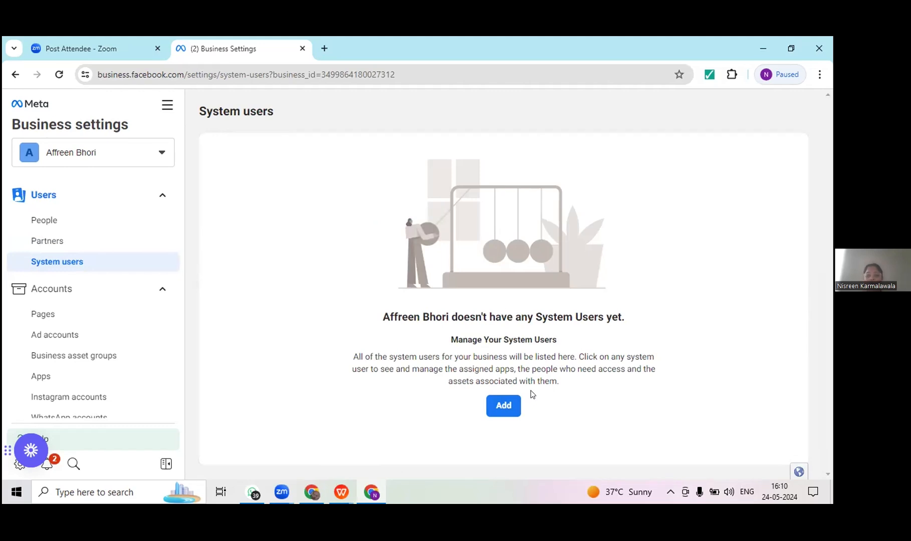
# Step: View the Pages settings under Accounts and the options for adding an ad account
pyautogui.click(44, 312)
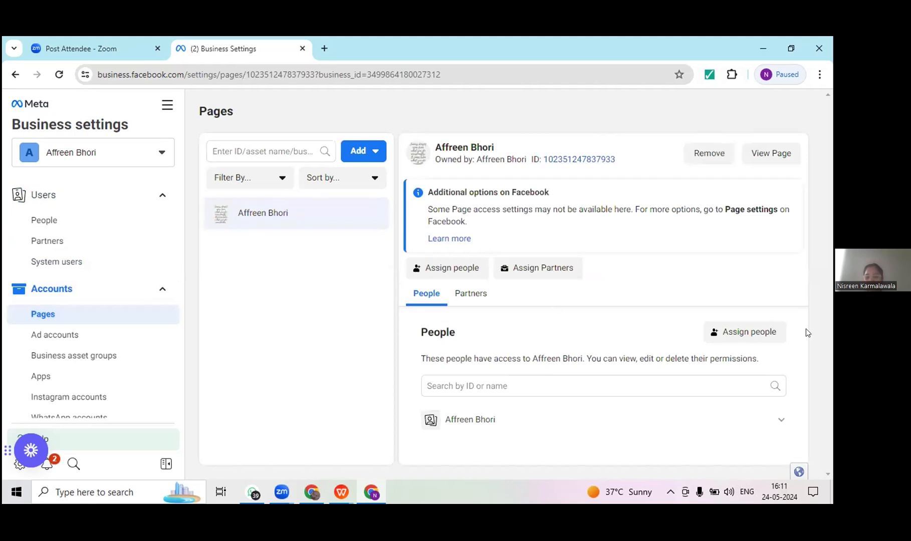
pyautogui.press('Down')
pyautogui.press('Down')
pyautogui.press('Down')
pyautogui.press('Down')
pyautogui.press('Down')
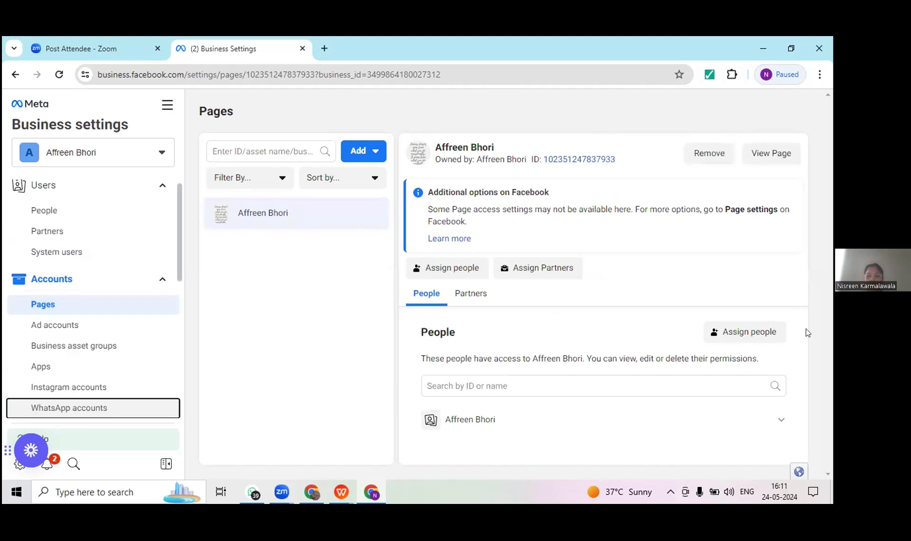
pyautogui.press('Down')
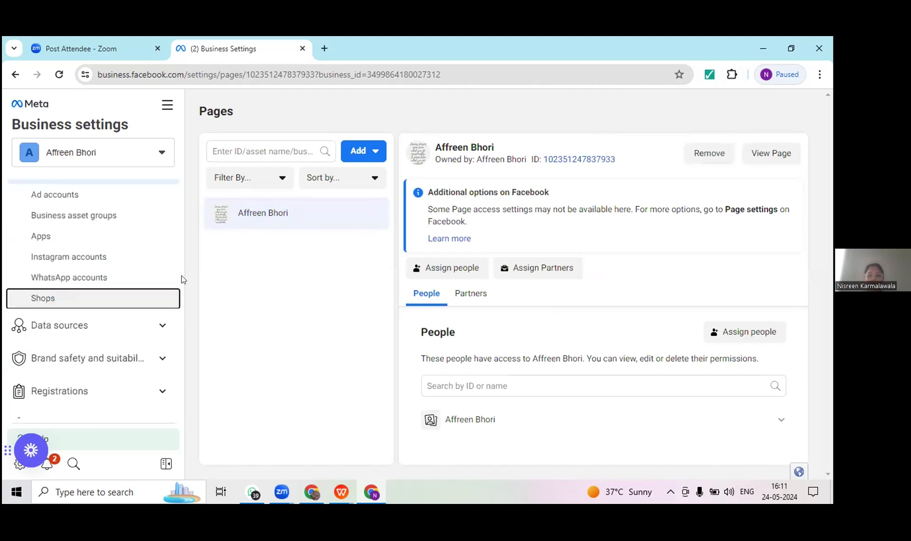
pyautogui.press('Down')
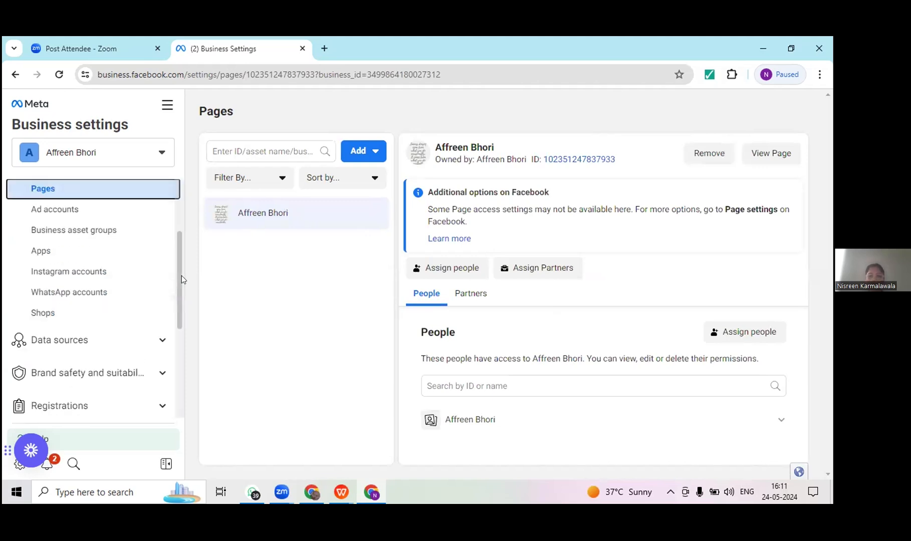
pyautogui.scroll(2, 181, 279)
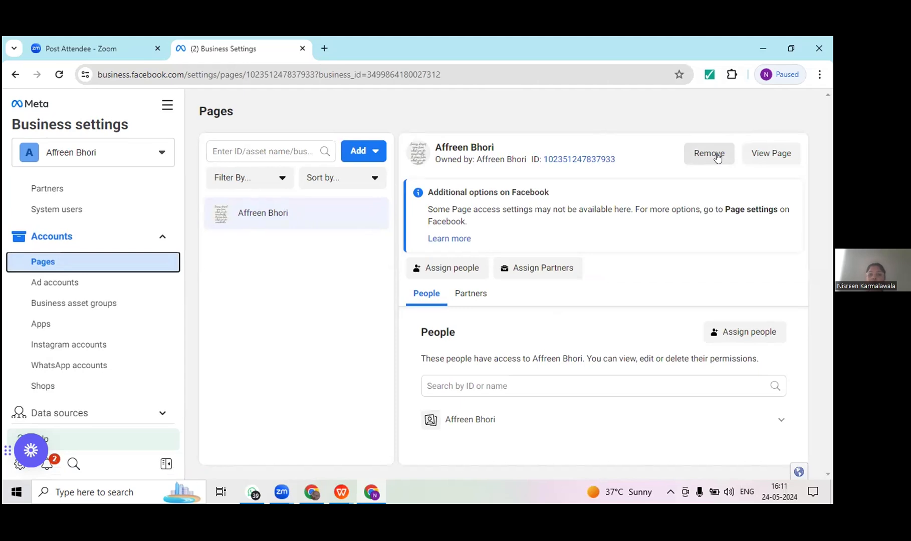
pyautogui.click(99, 281)
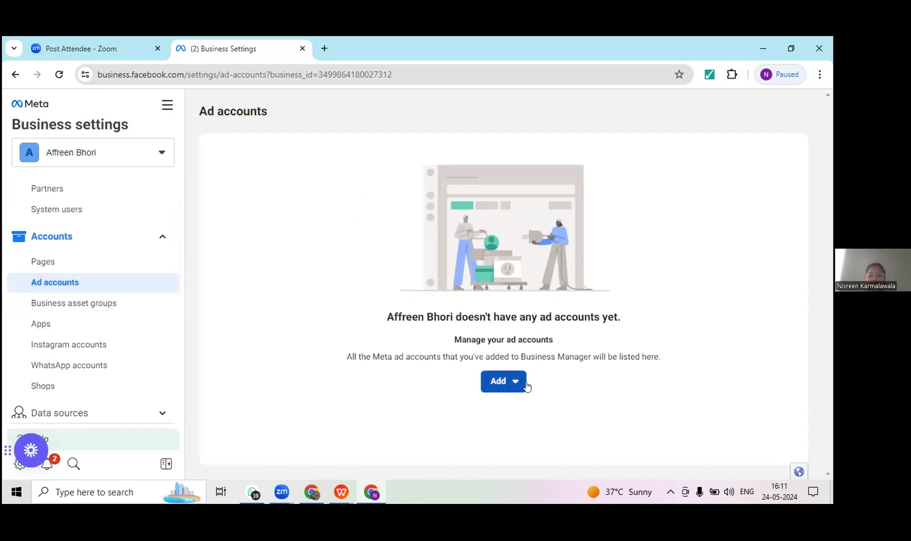
pyautogui.click(504, 383)
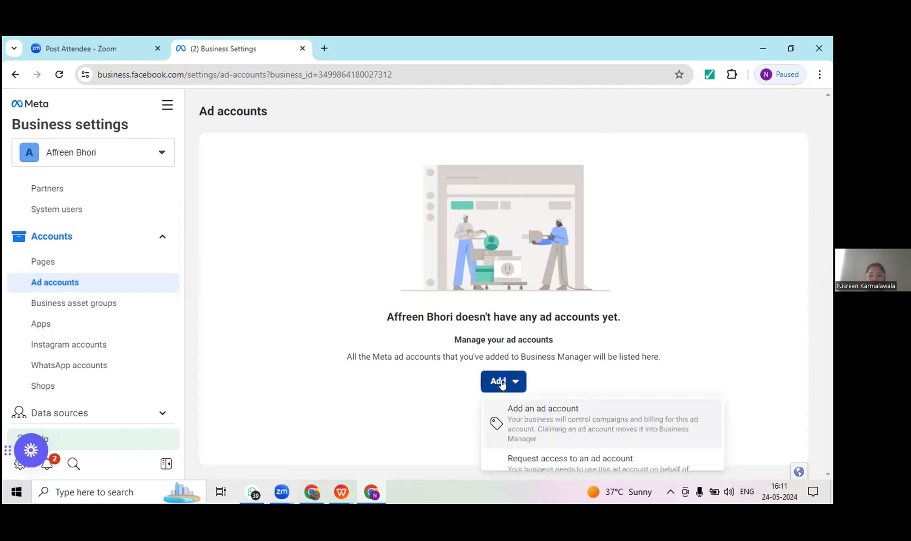
# Step: Start creating a business asset group and confirm Other as the way the work is organised
pyautogui.click(76, 310)
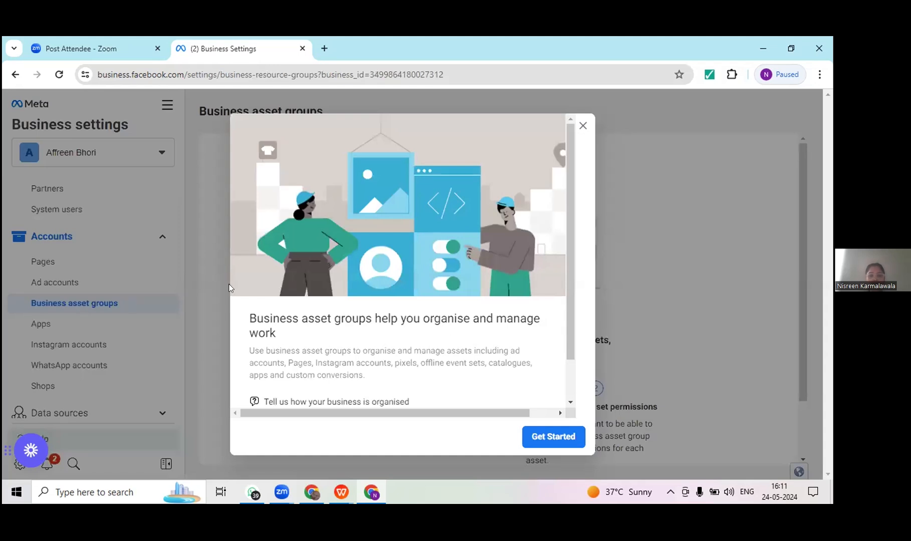
pyautogui.scroll(-2, 569, 371)
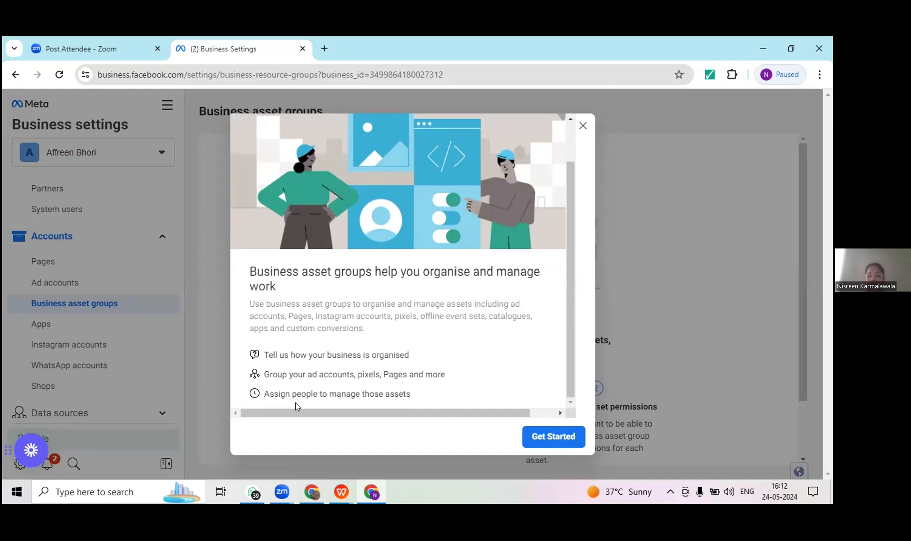
pyautogui.click(553, 437)
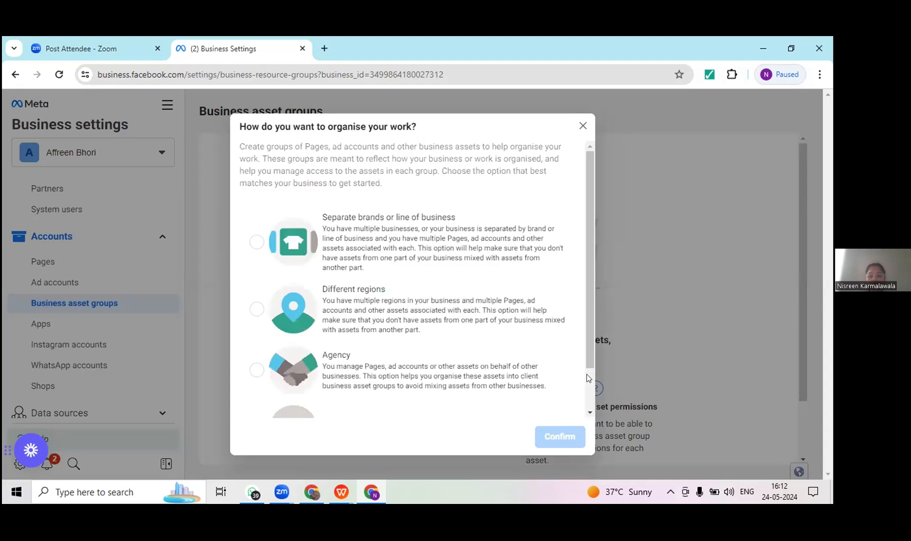
pyautogui.scroll(-2, 589, 378)
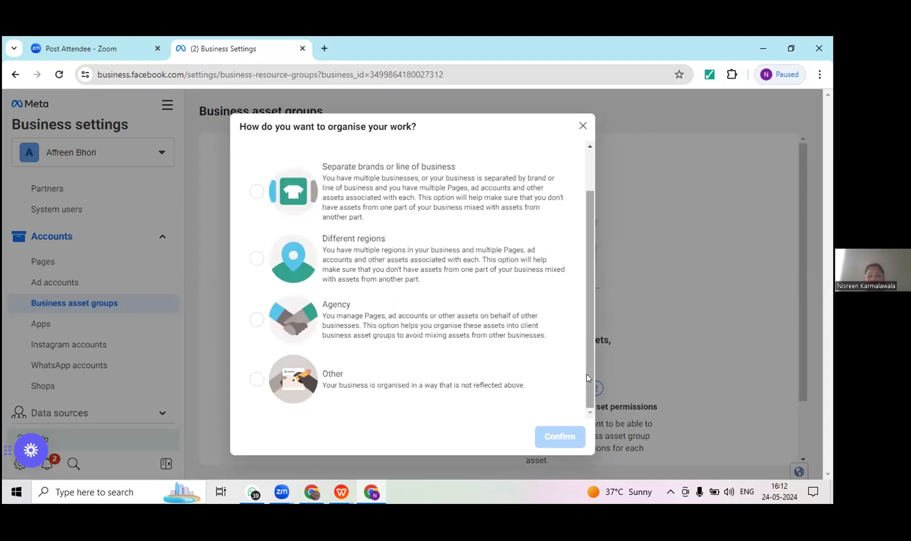
pyautogui.scroll(2, 588, 378)
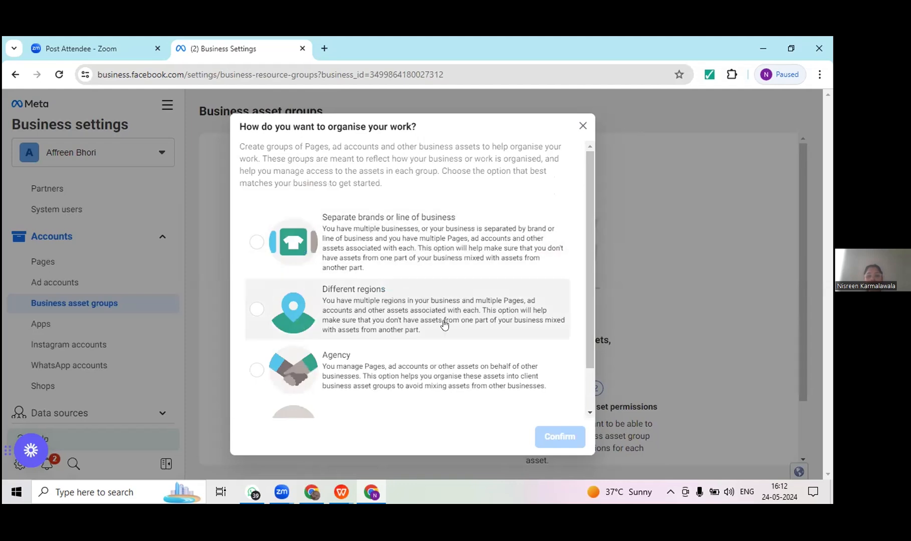
pyautogui.scroll(-2, 589, 394)
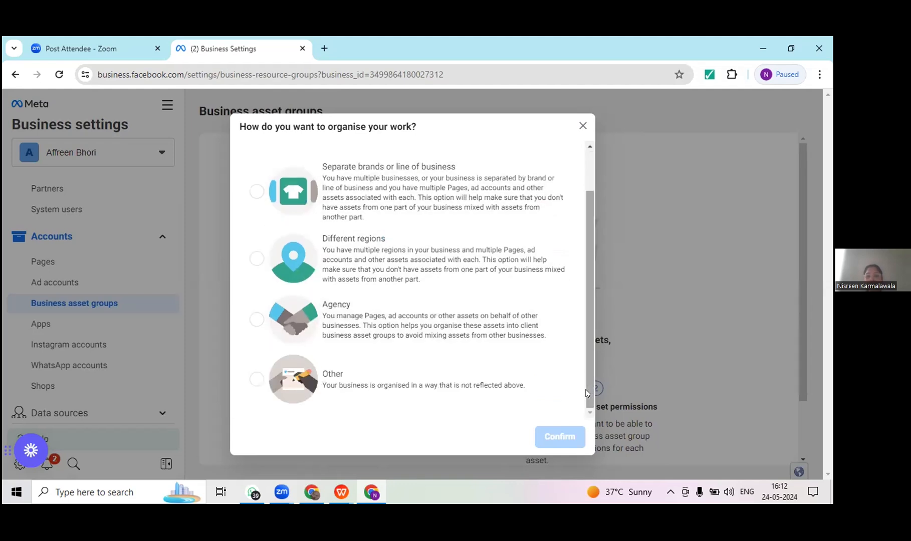
pyautogui.click(254, 379)
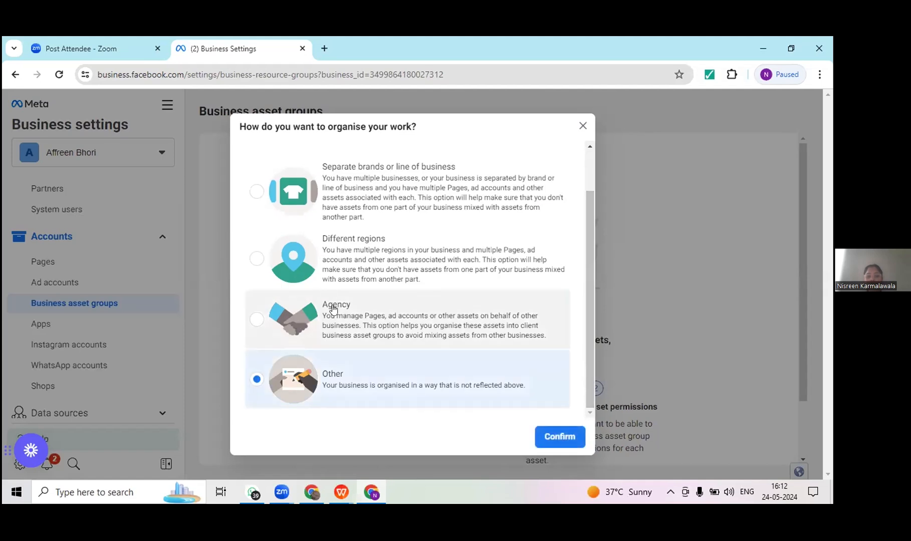
pyautogui.click(543, 437)
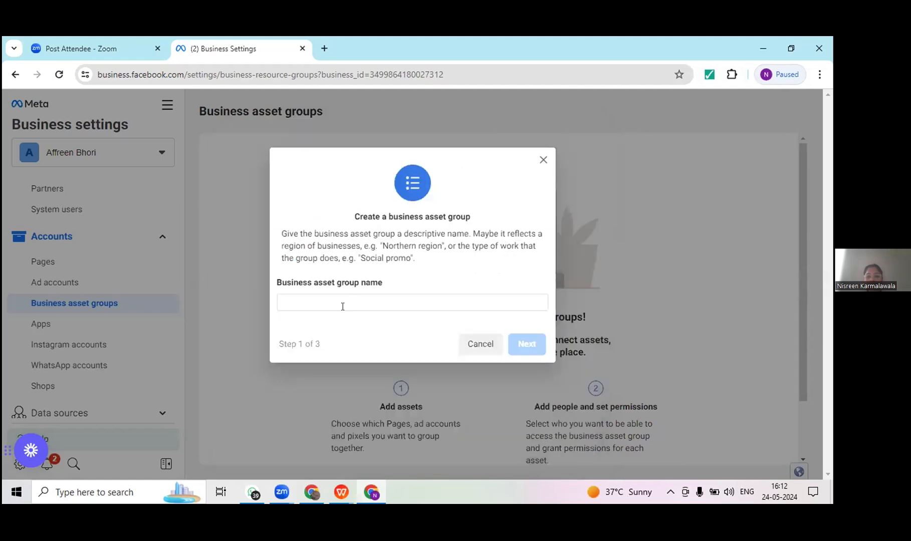
# Step: Name the business asset group Axisdigisol and continue to choosing its assets
pyautogui.click(348, 300)
pyautogui.write('Axisd')
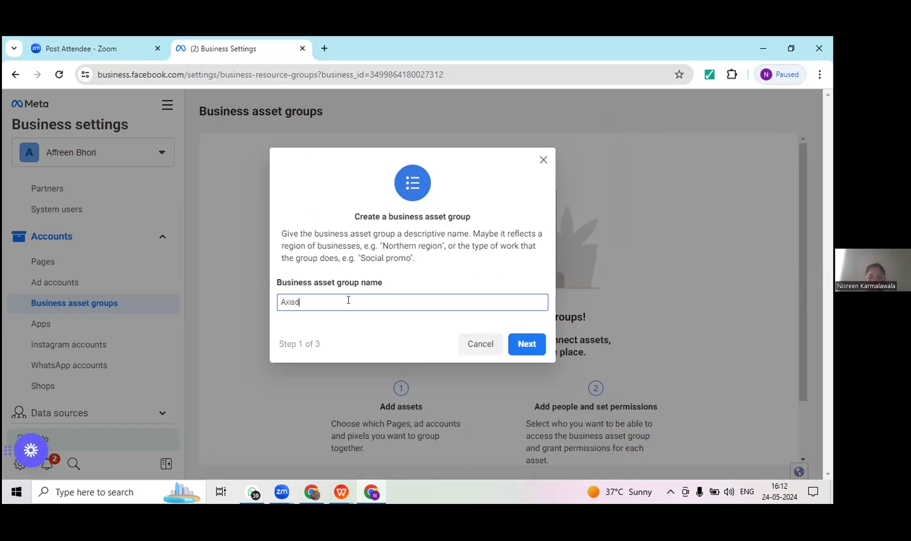
pyautogui.write('i')
pyautogui.write('gisol')
pyautogui.click(526, 344)
# Step: Try to find another Page to add by searching the Pages assets for "axis"
pyautogui.click(365, 245)
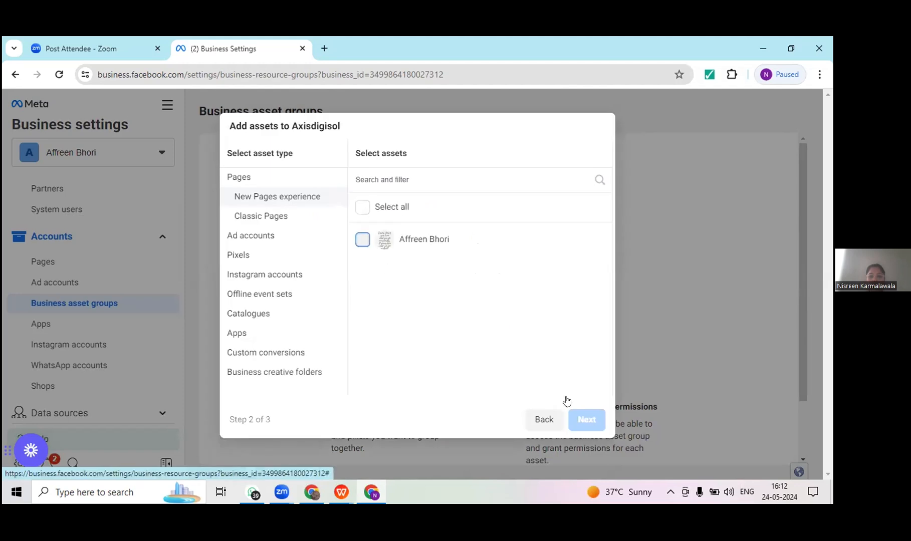
pyautogui.click(415, 246)
pyautogui.click(428, 173)
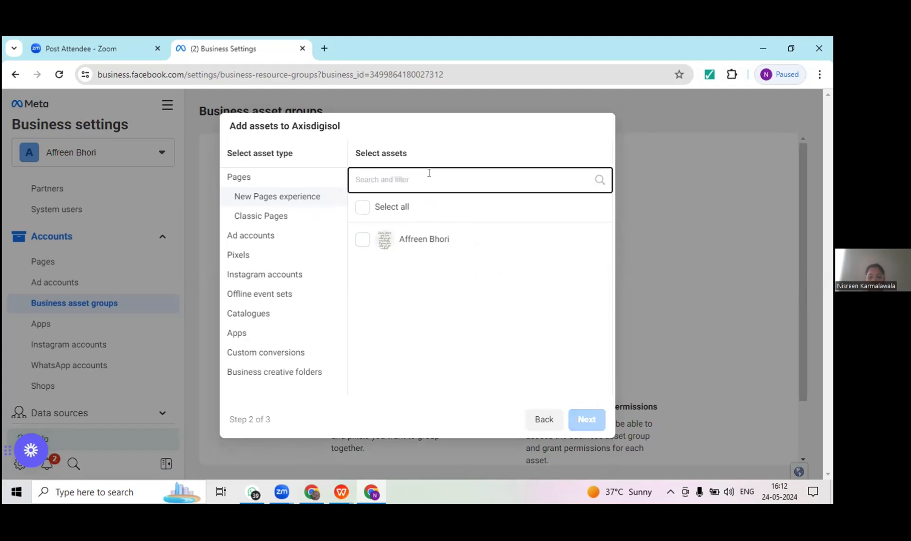
pyautogui.write('axis')
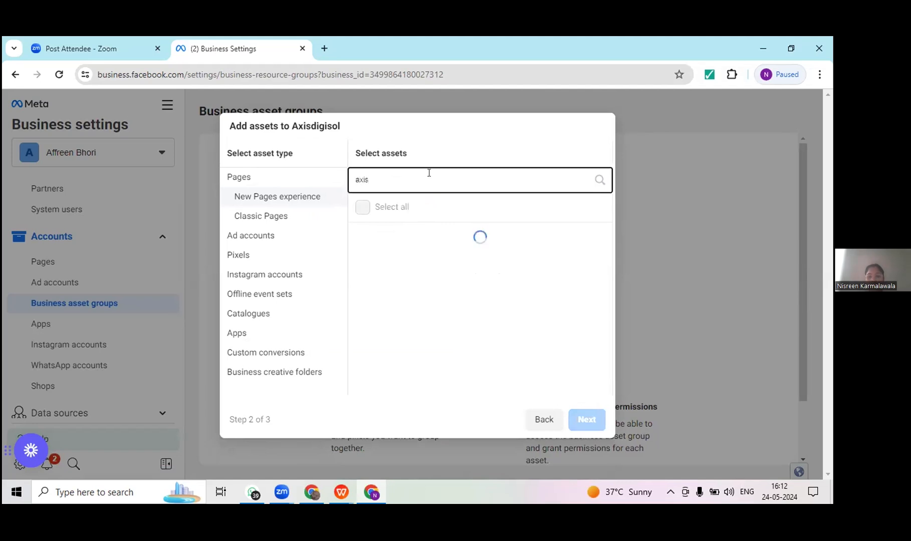
pyautogui.press('BackSpace')
pyautogui.press('BackSpace')
pyautogui.press('BackSpace')
pyautogui.press('BackSpace')
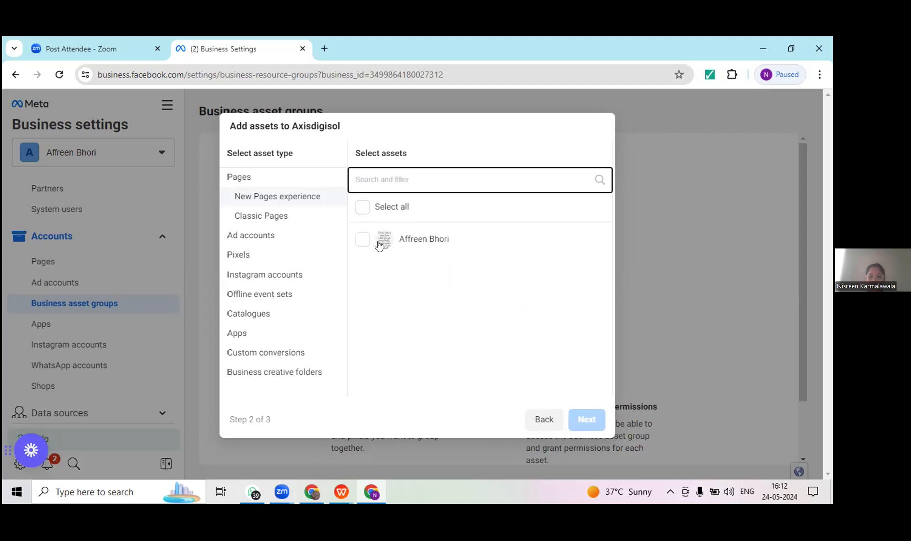
# Step: Add the listed Page to Axisdigisol, create the group without assigning people and acknowledge the business asset group updates
pyautogui.click(362, 240)
pyautogui.click(585, 420)
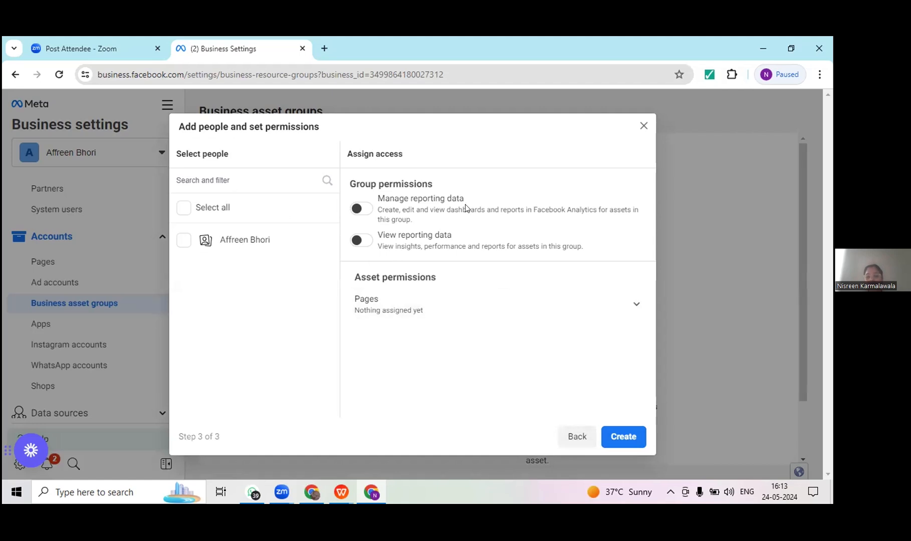
pyautogui.click(610, 435)
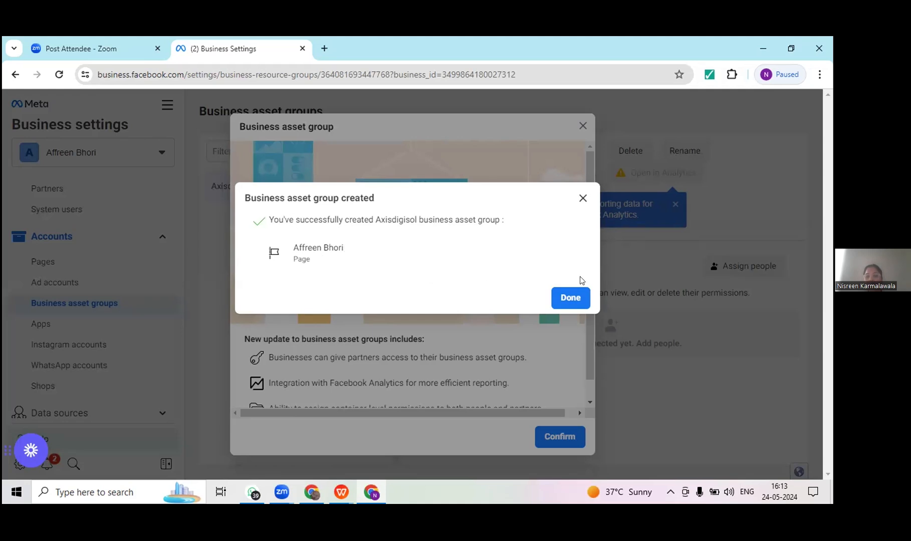
pyautogui.click(571, 298)
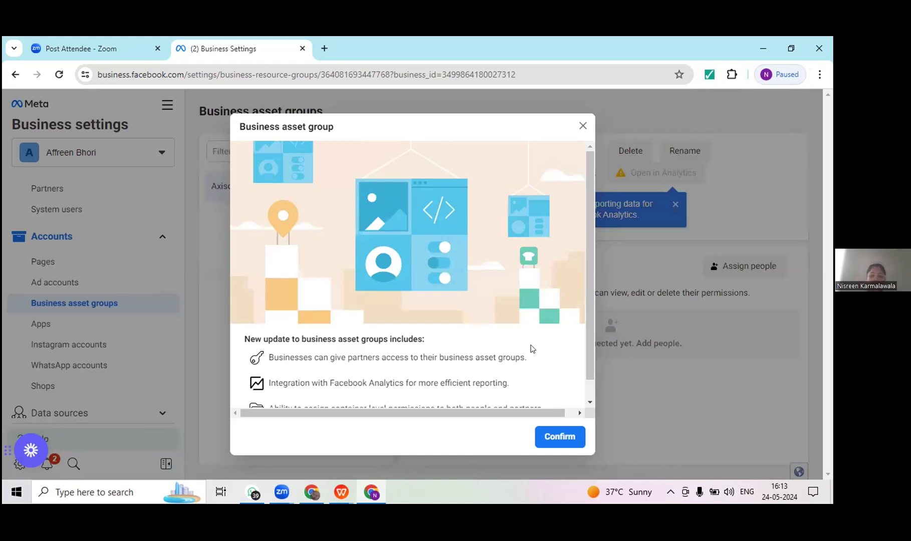
pyautogui.moveTo(588, 325); pyautogui.dragTo(596, 370)
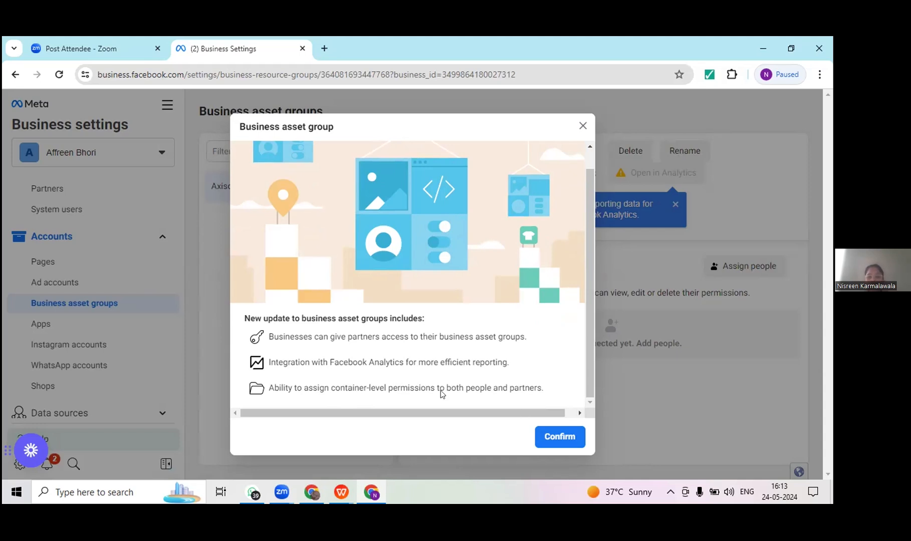
pyautogui.click(547, 440)
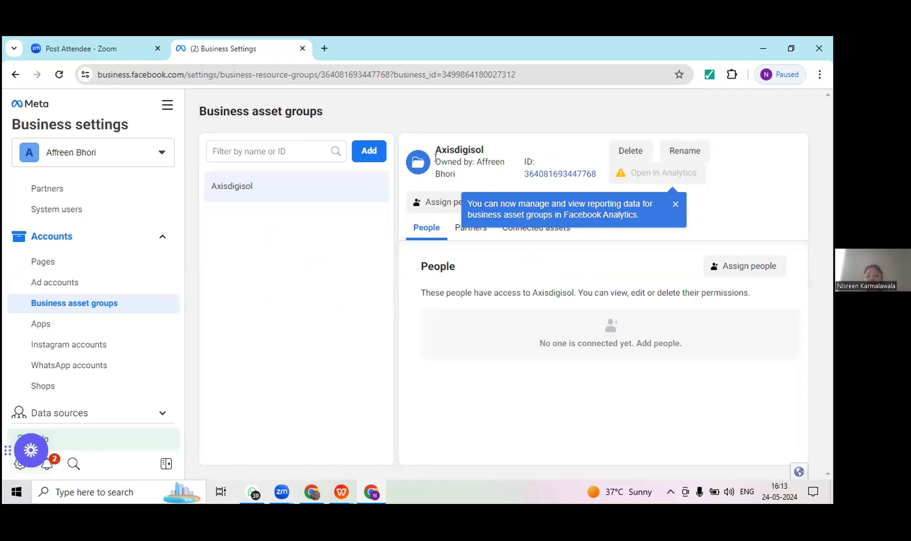
# Step: Try the View reporting data and Manage reporting data permissions for people in the Axisdigisol group without assigning anyone
pyautogui.click(768, 272)
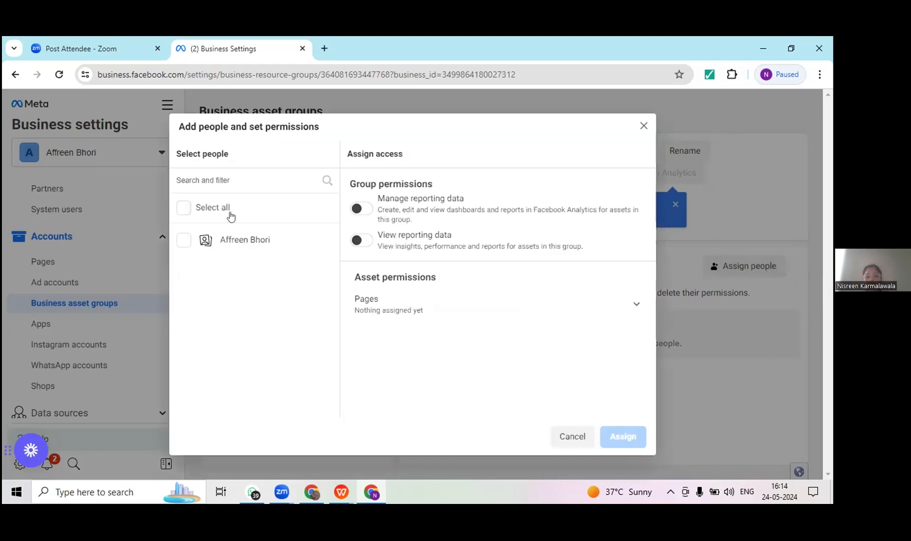
pyautogui.click(224, 181)
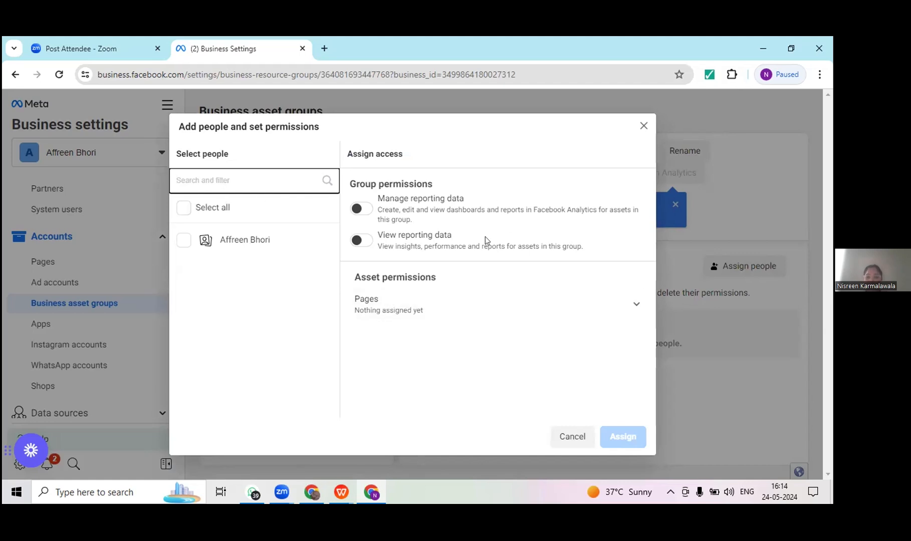
pyautogui.click(357, 244)
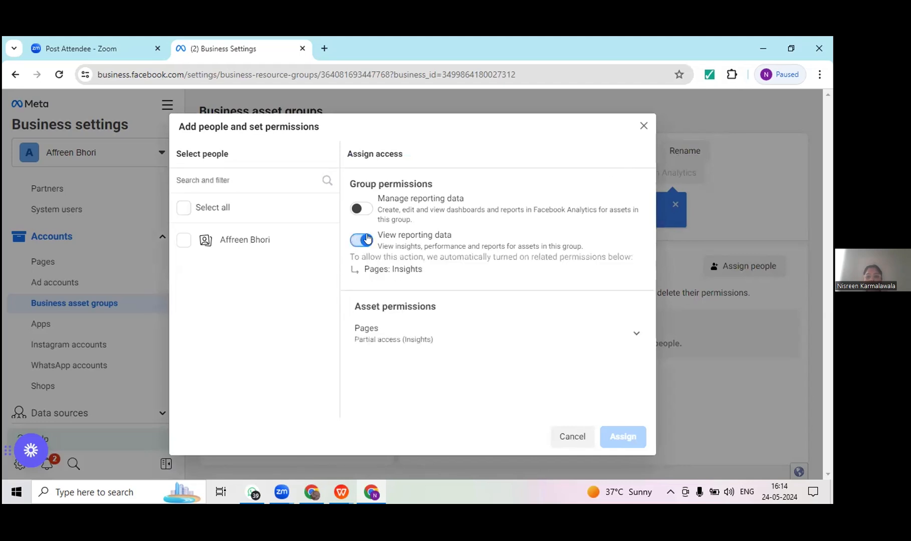
pyautogui.click(368, 211)
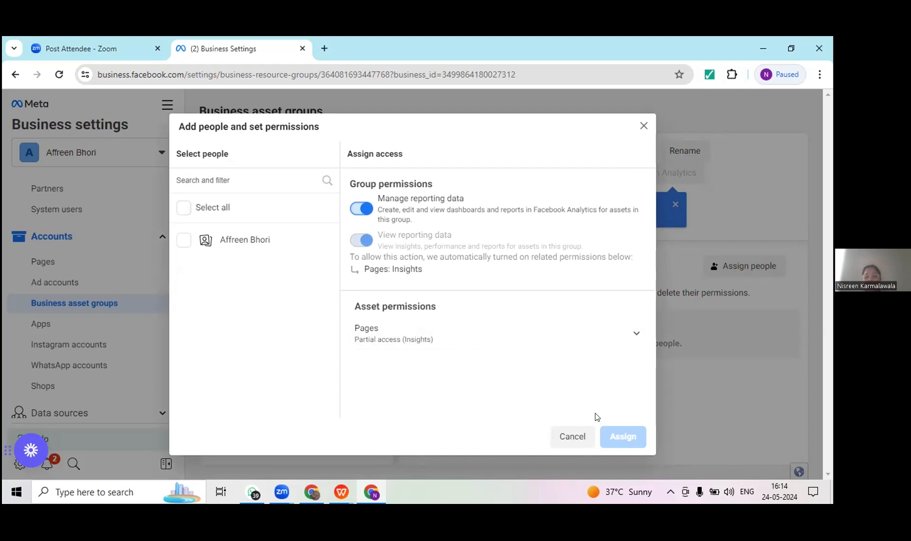
pyautogui.click(643, 126)
pyautogui.scroll(-1, 180, 258)
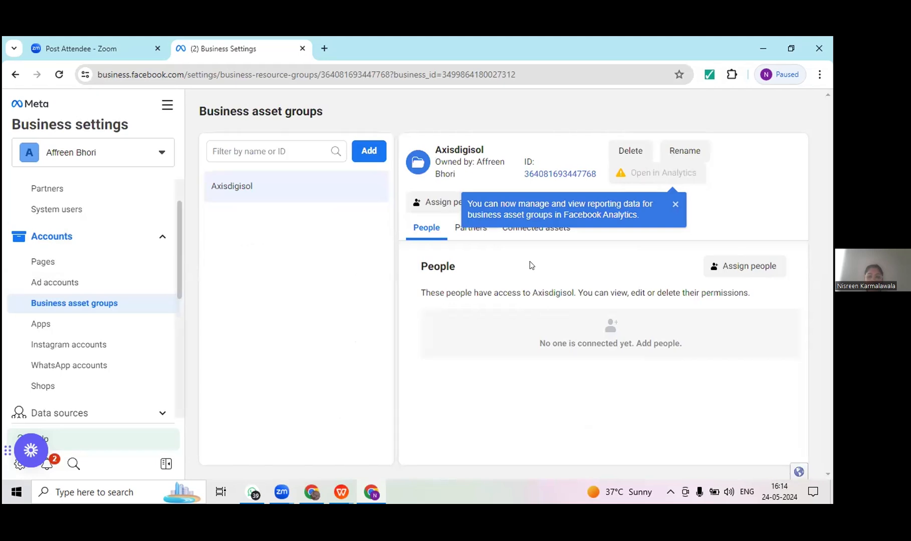
pyautogui.click(717, 265)
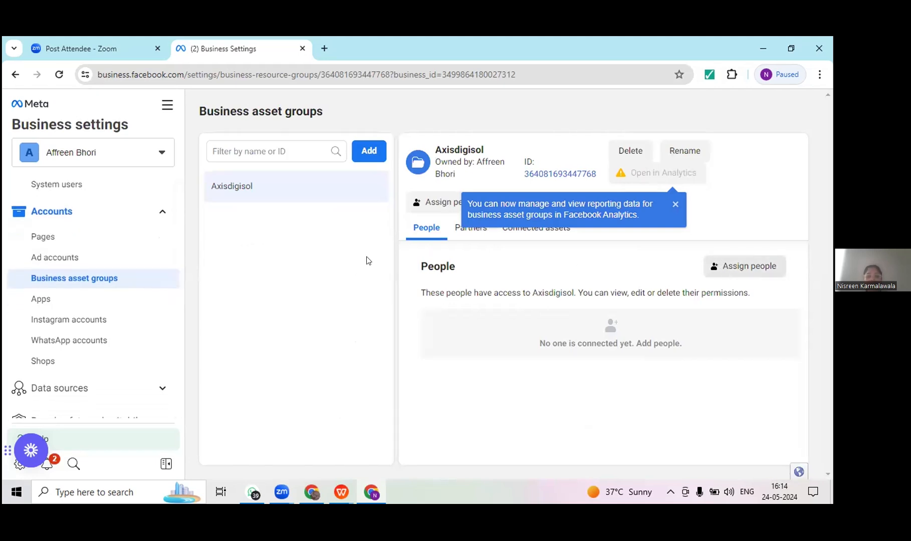
# Step: View the Apps, Instagram accounts, WhatsApp accounts and Shops sections under Accounts
pyautogui.click(45, 299)
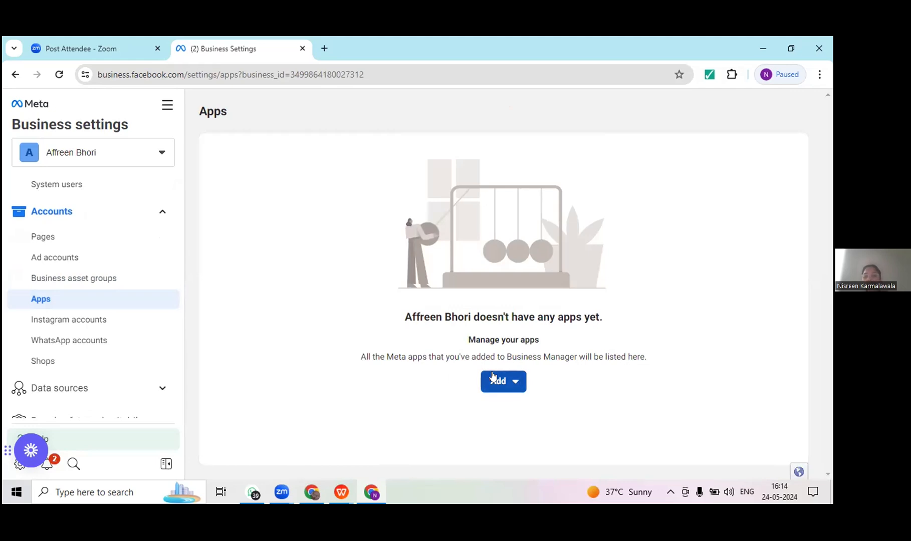
pyautogui.click(74, 322)
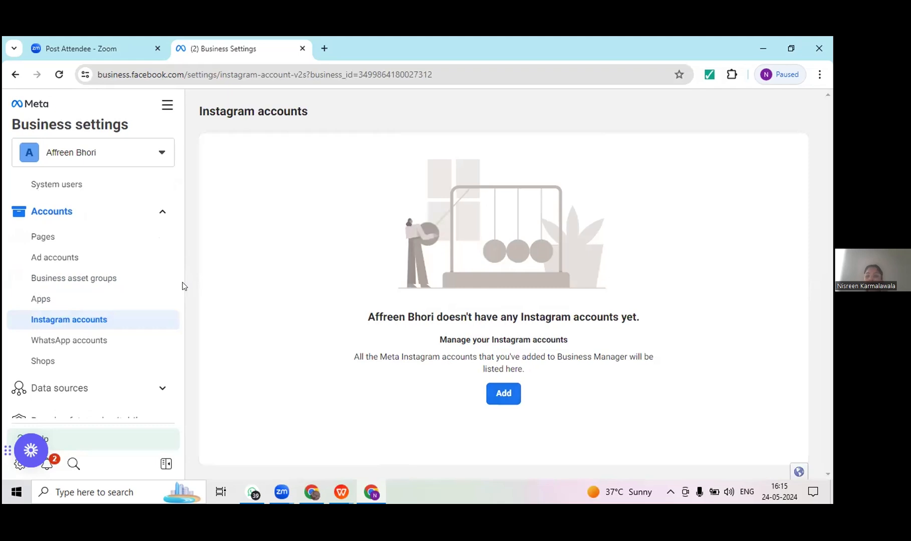
pyautogui.click(48, 346)
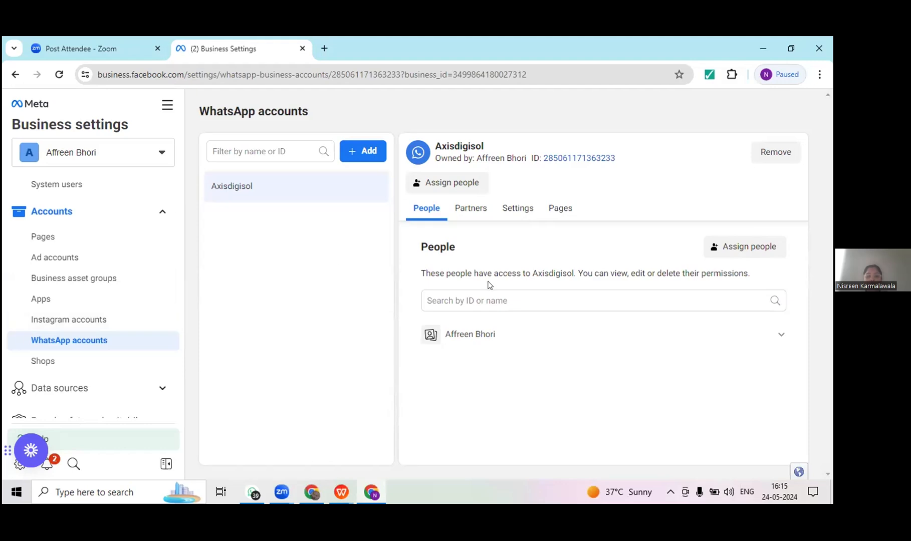
pyautogui.moveTo(179, 264); pyautogui.dragTo(172, 289)
pyautogui.click(89, 305)
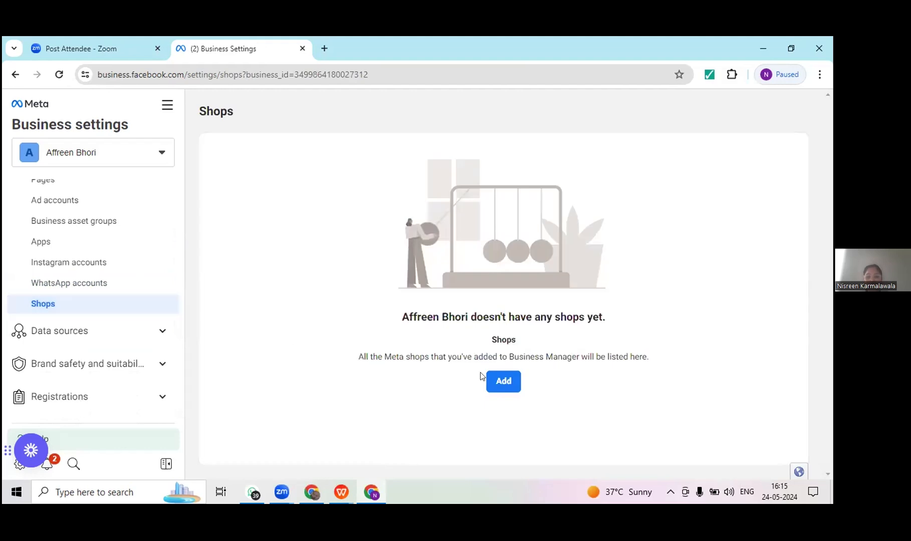
# Step: Expand Data sources and Brand safety and suitability and review the options in each
pyautogui.click(164, 333)
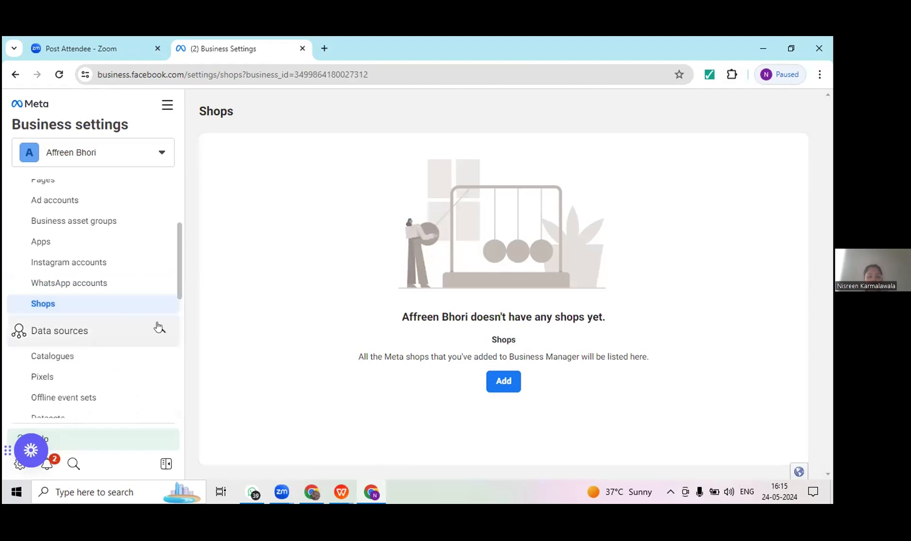
pyautogui.scroll(-2, 178, 307)
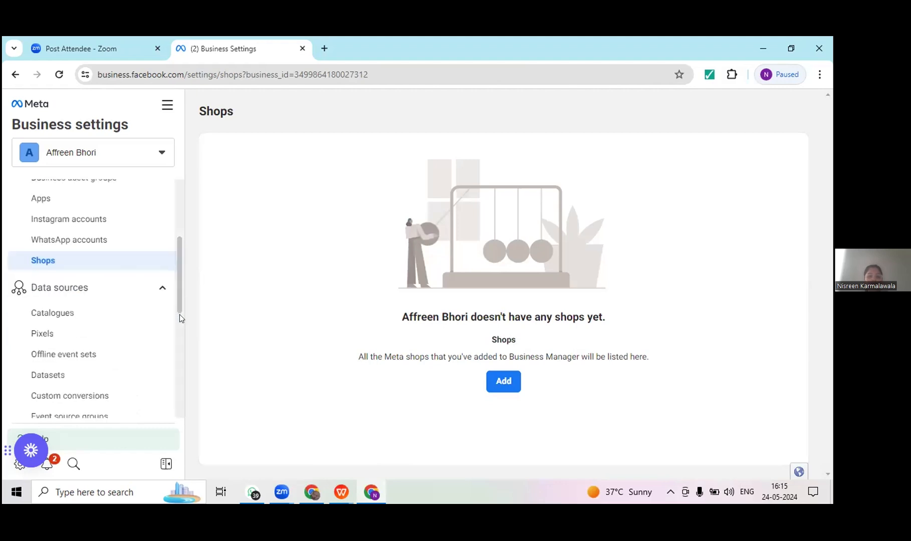
pyautogui.scroll(-1, 110, 288)
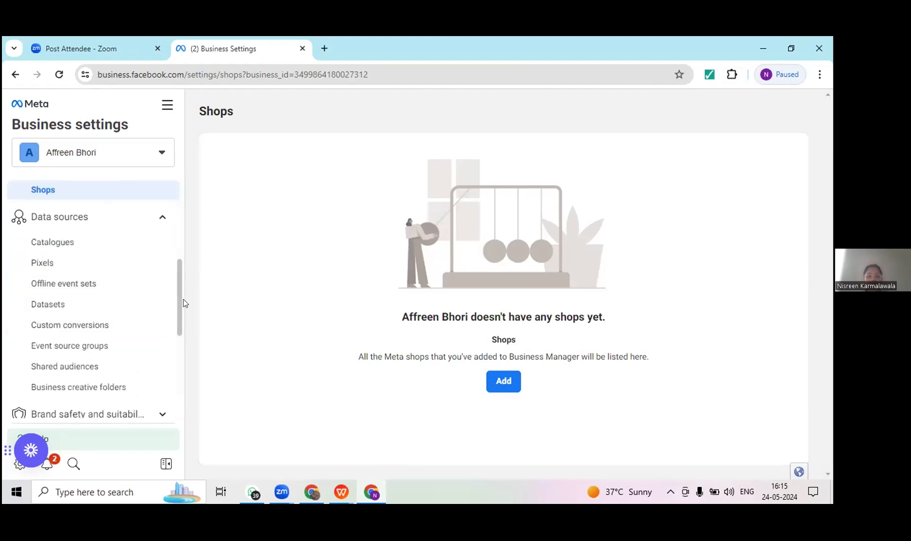
pyautogui.moveTo(178, 303); pyautogui.dragTo(182, 321)
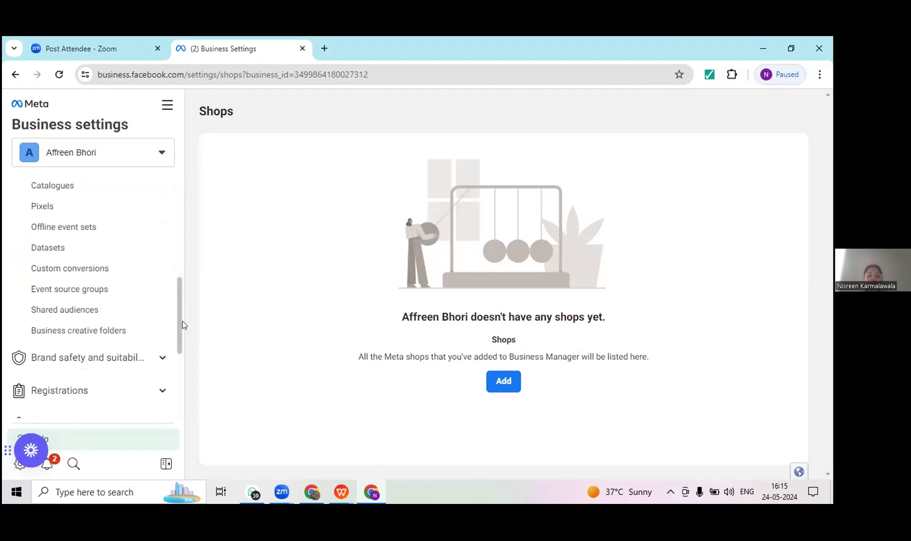
pyautogui.rightClick(182, 322)
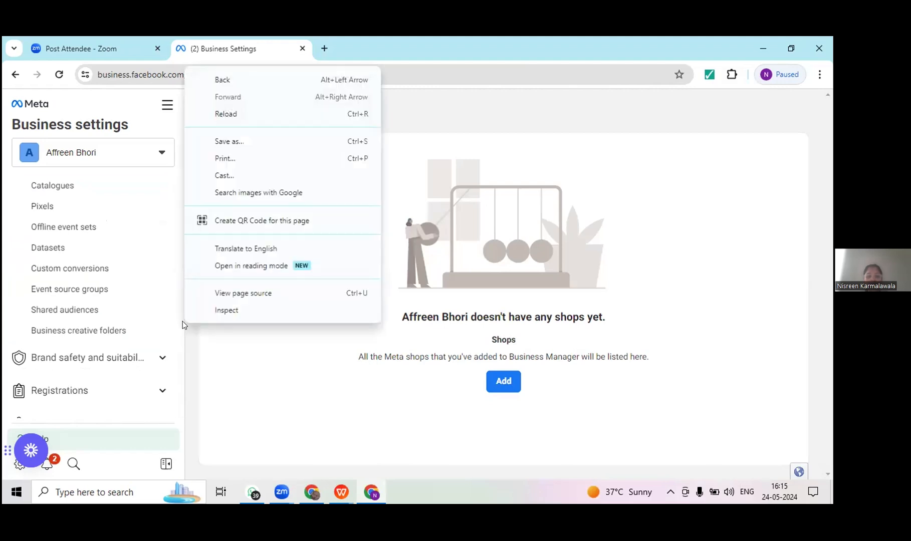
pyautogui.click(160, 360)
pyautogui.click(160, 360)
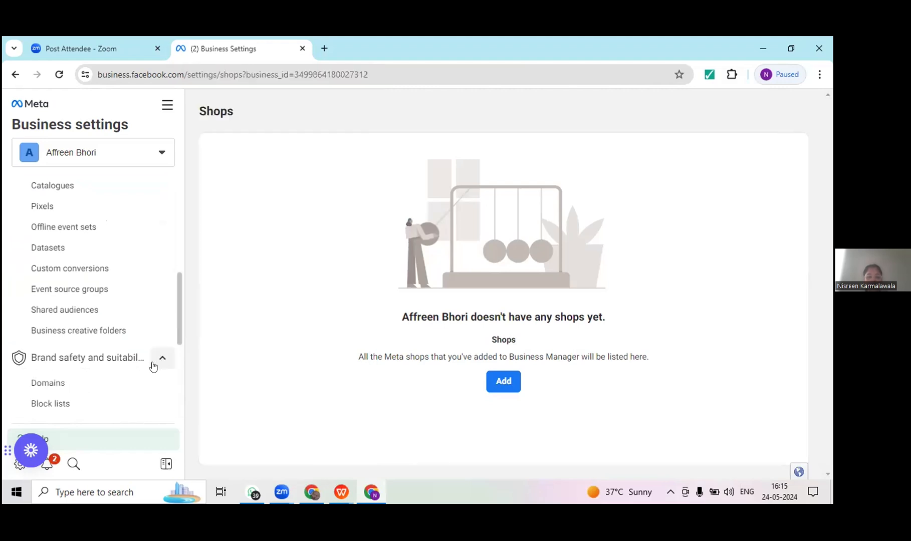
pyautogui.moveTo(179, 333); pyautogui.dragTo(182, 356)
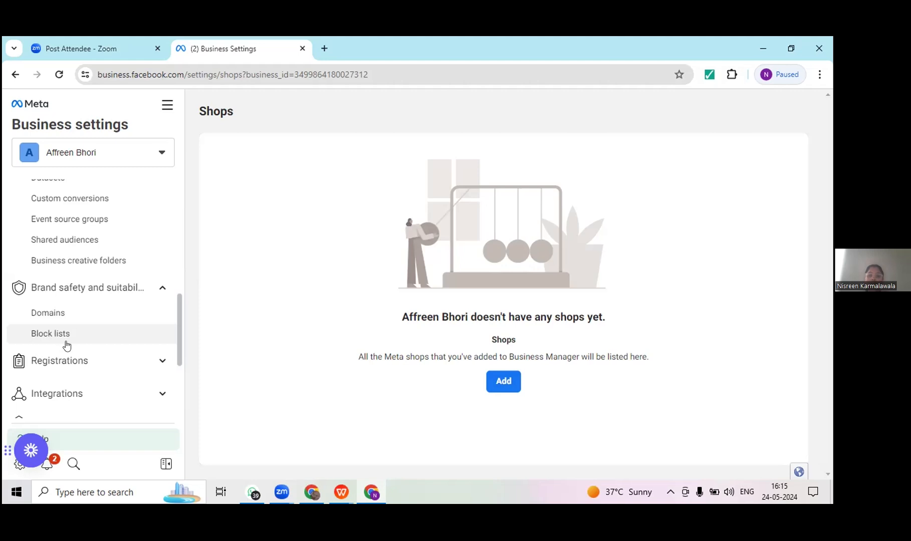
# Step: Expand Registrations and Integrations and review the remaining Business settings sections down to Setup Guide
pyautogui.click(163, 363)
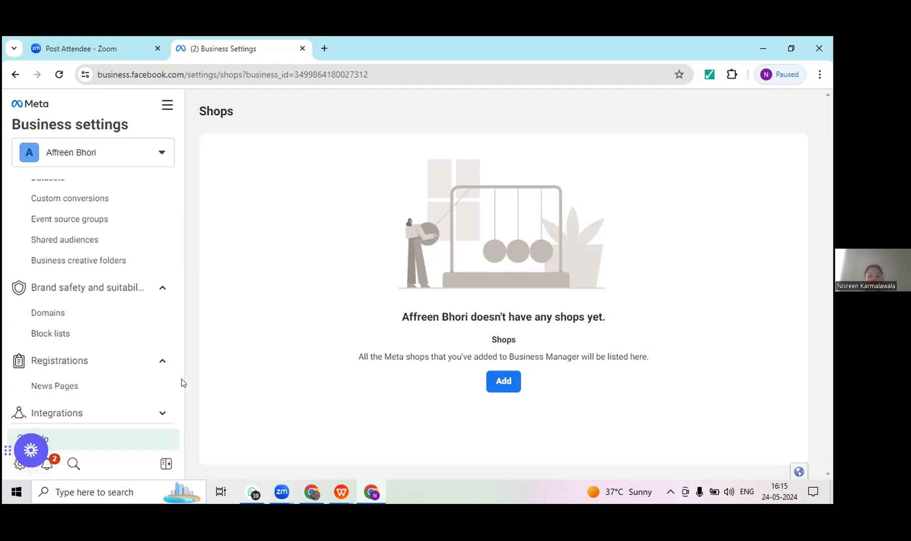
pyautogui.scroll(-2, 171, 353)
pyautogui.click(159, 330)
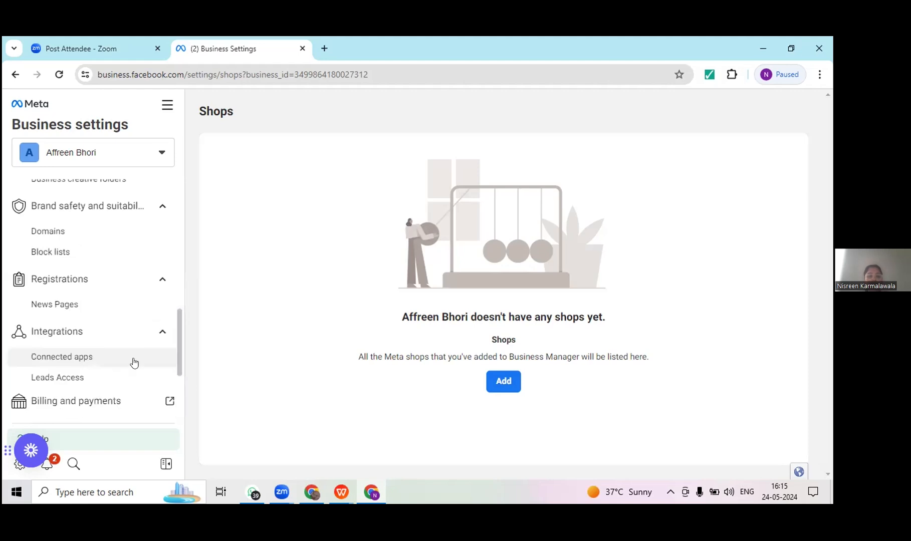
pyautogui.moveTo(178, 364); pyautogui.dragTo(182, 383)
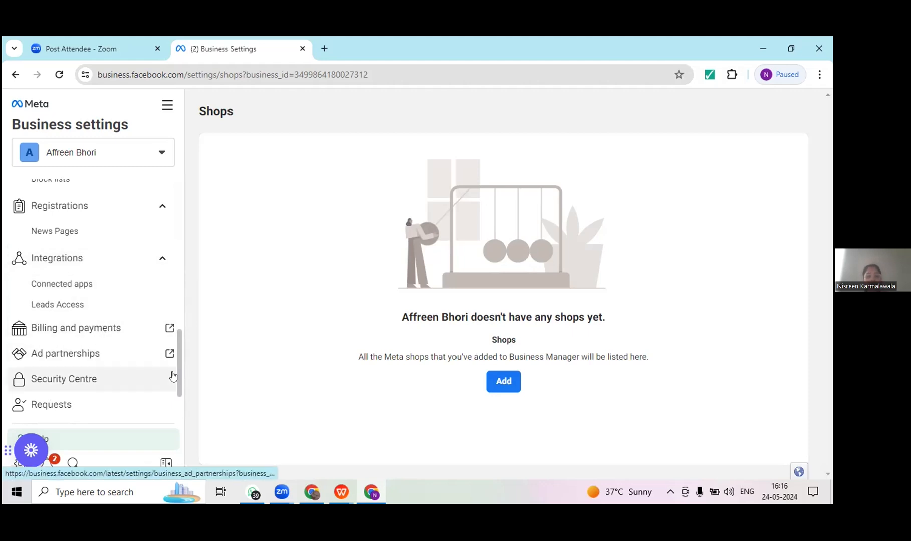
pyautogui.scroll(-3, 178, 391)
pyautogui.rightClick(180, 397)
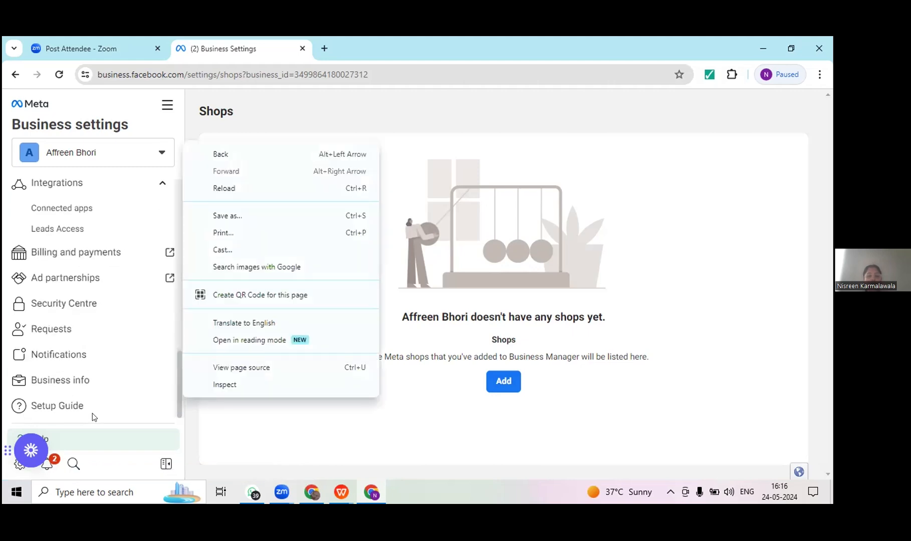
pyautogui.click(175, 425)
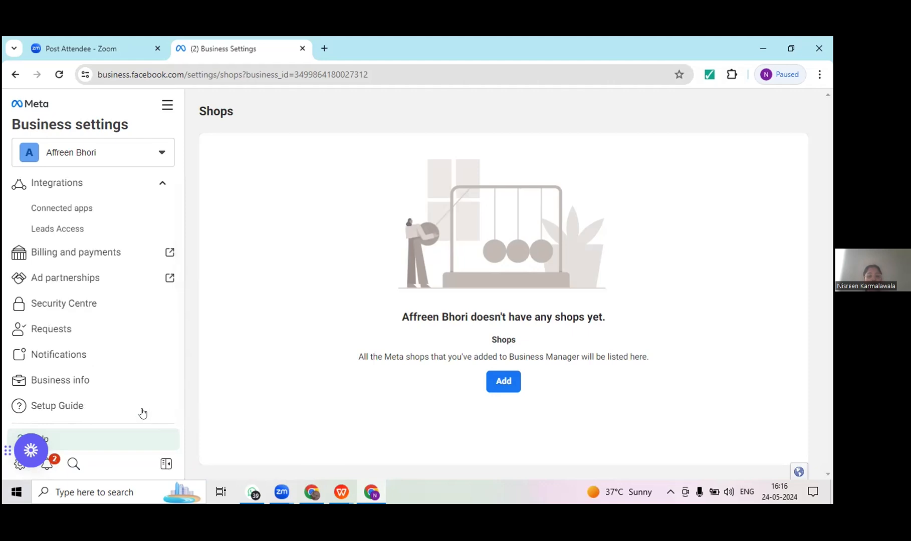
# Step: Open the All tools list and look through its Manage business, Advertise, and Analyse and report tools
pyautogui.moveTo(179, 411); pyautogui.dragTo(165, 174)
pyautogui.rightClick(165, 174)
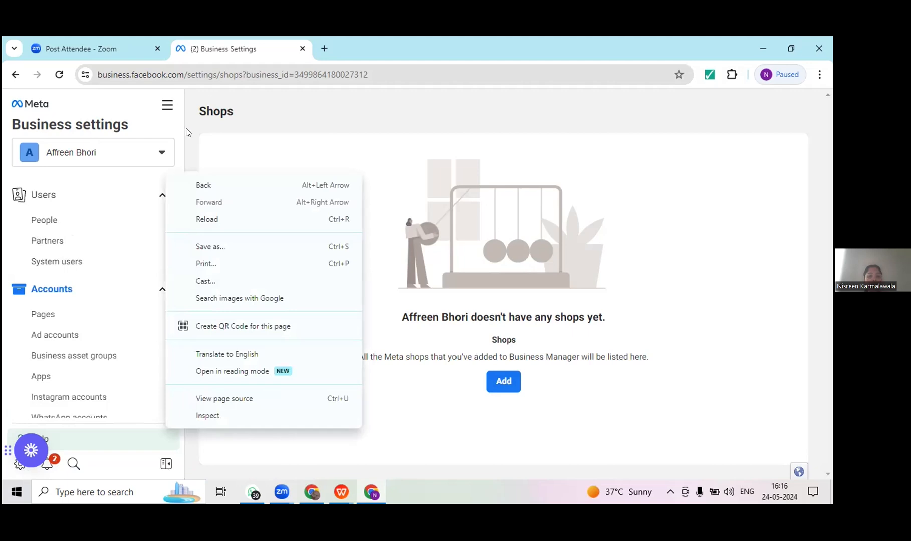
pyautogui.click(168, 108)
pyautogui.click(167, 111)
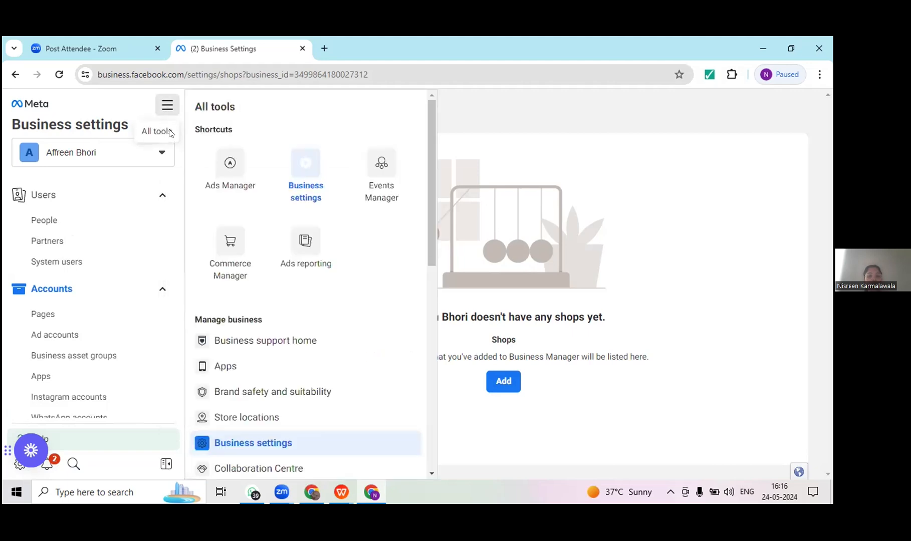
pyautogui.moveTo(432, 200); pyautogui.dragTo(447, 354)
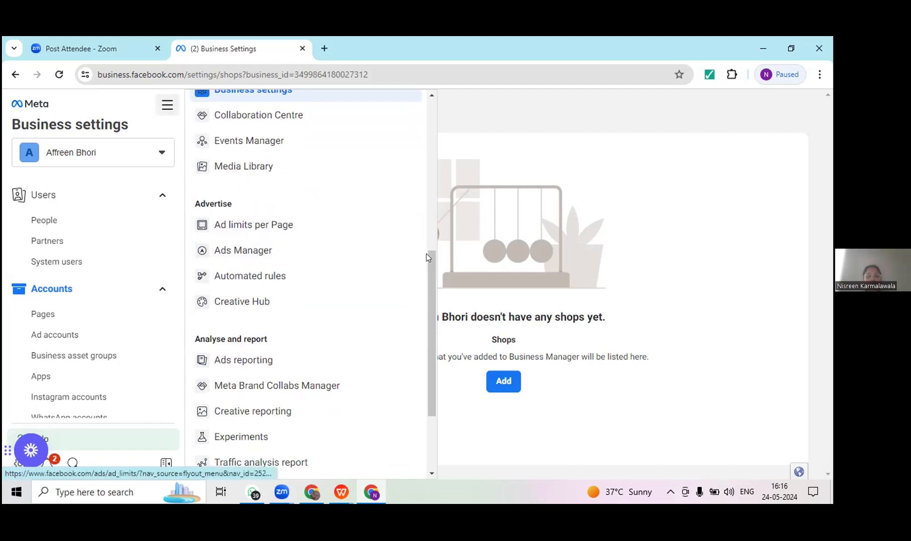
# Step: Open Events Manager from the All tools list and dismiss the notice about setup improvements for web campaigns
pyautogui.moveTo(430, 246); pyautogui.dragTo(432, 241)
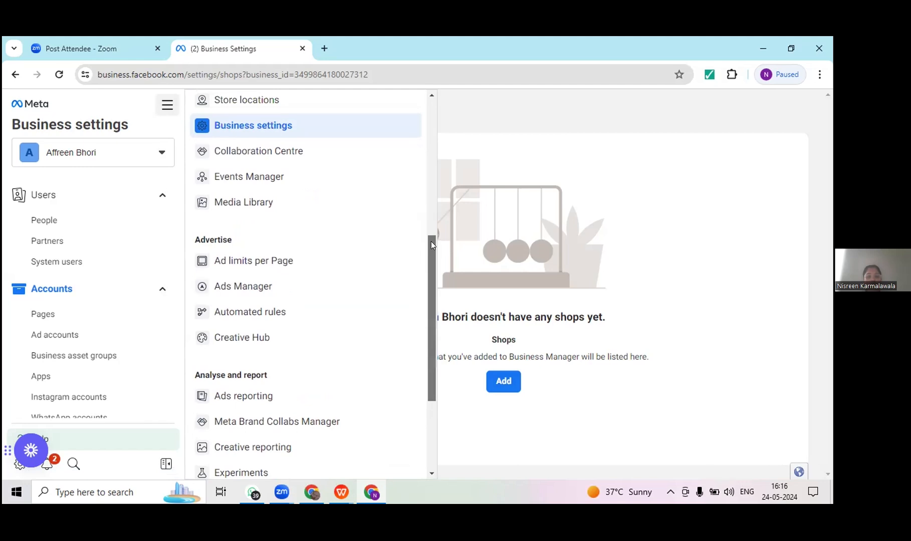
pyautogui.click(293, 178)
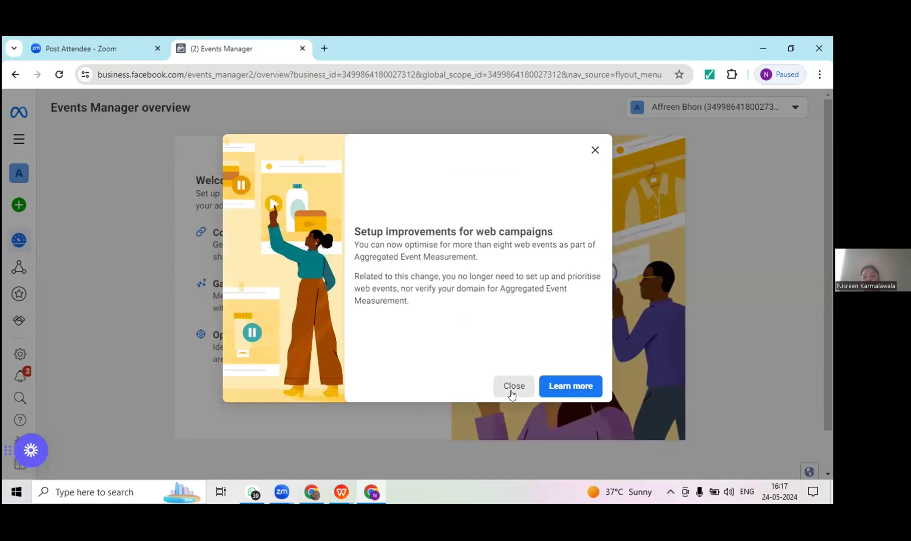
pyautogui.click(511, 394)
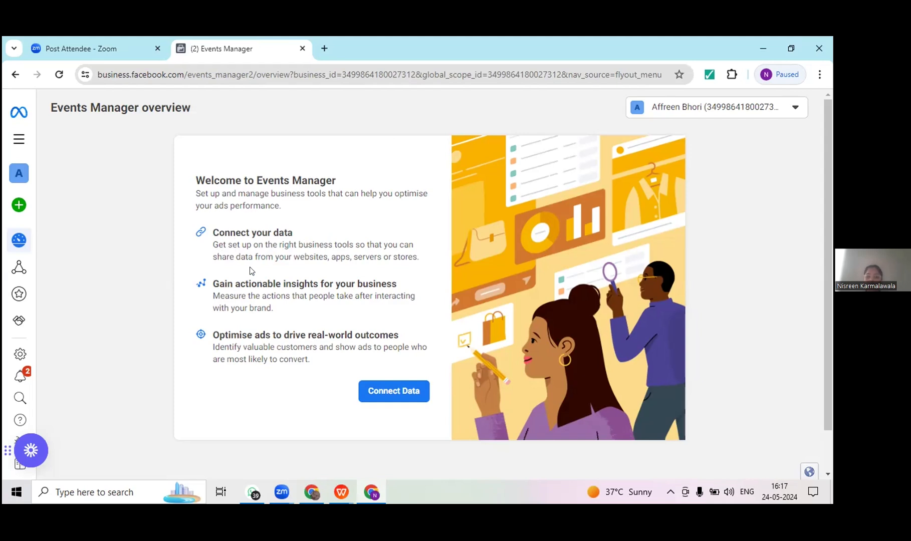
# Step: Begin connecting a new Messaging data source and choose Facebook page as the account type to connect
pyautogui.click(383, 386)
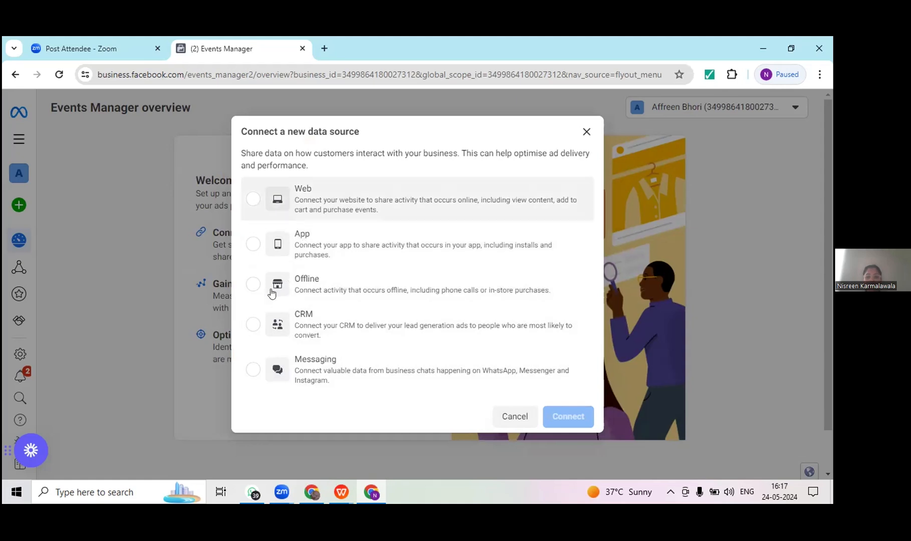
pyautogui.click(252, 370)
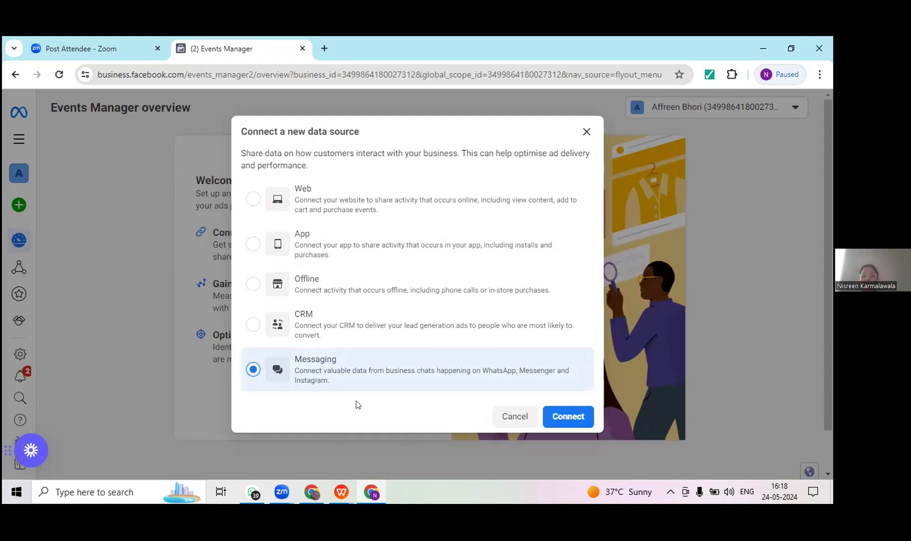
pyautogui.click(561, 415)
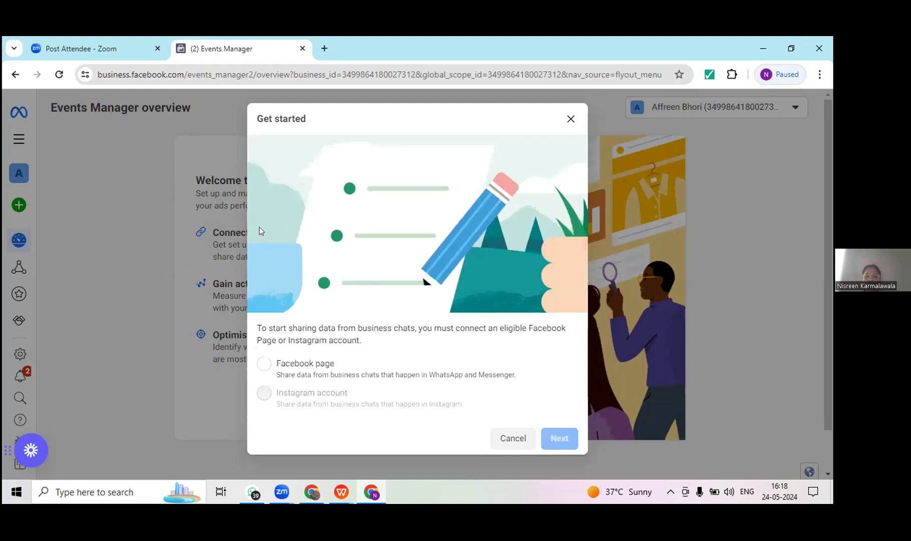
pyautogui.click(264, 364)
pyautogui.moveTo(262, 393)
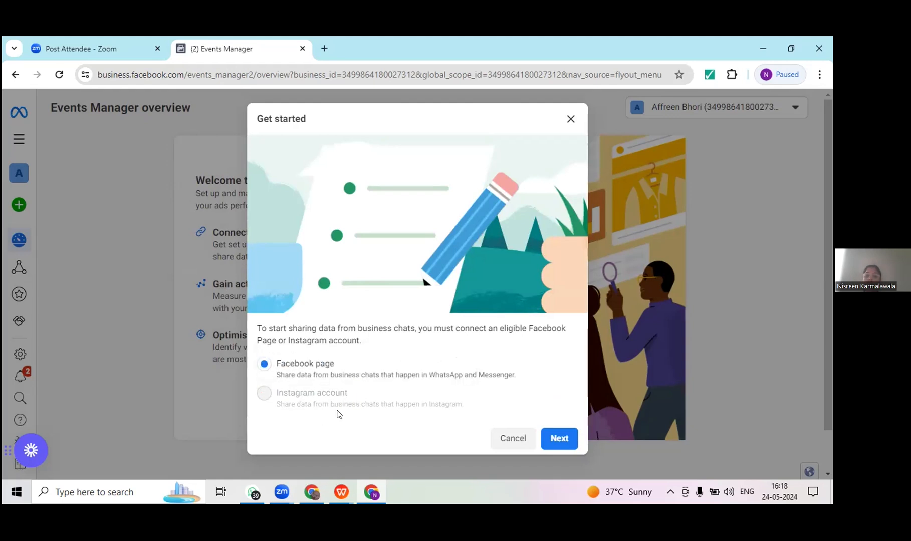
pyautogui.click(553, 439)
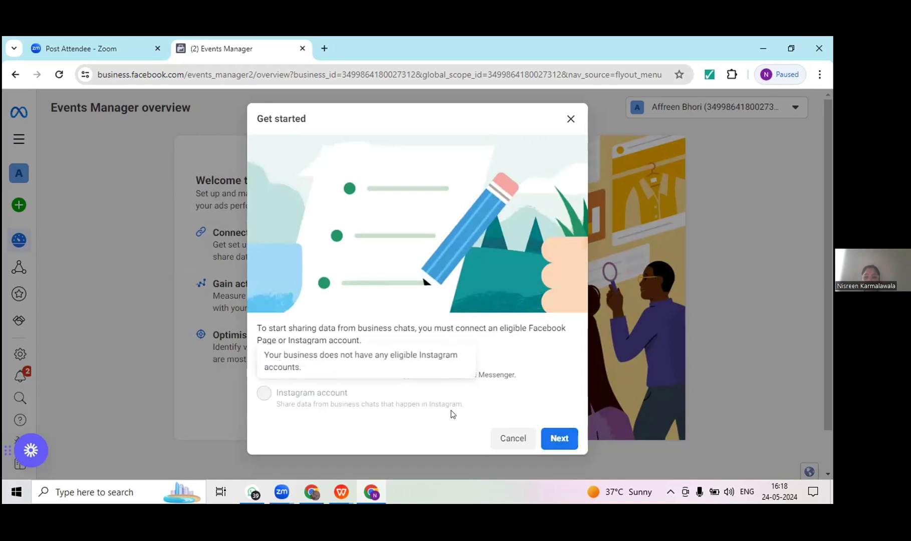
# Step: Select the business's own Facebook Page as the source of the business chat data and continue
pyautogui.scroll(-1, 597, 401)
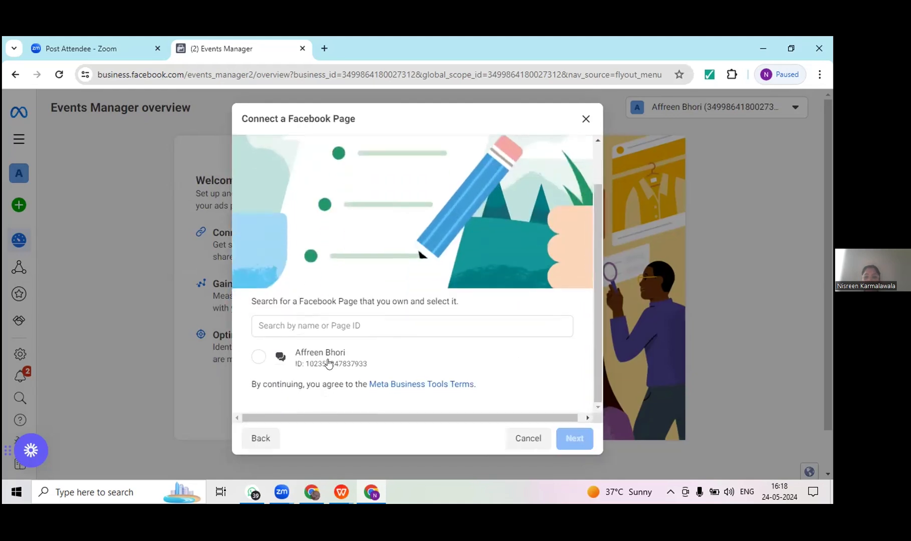
pyautogui.click(257, 356)
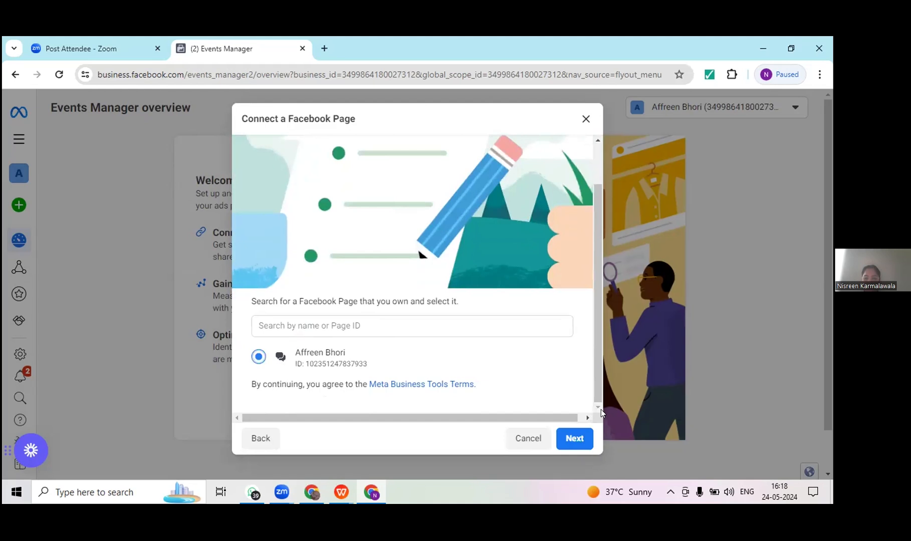
pyautogui.click(562, 438)
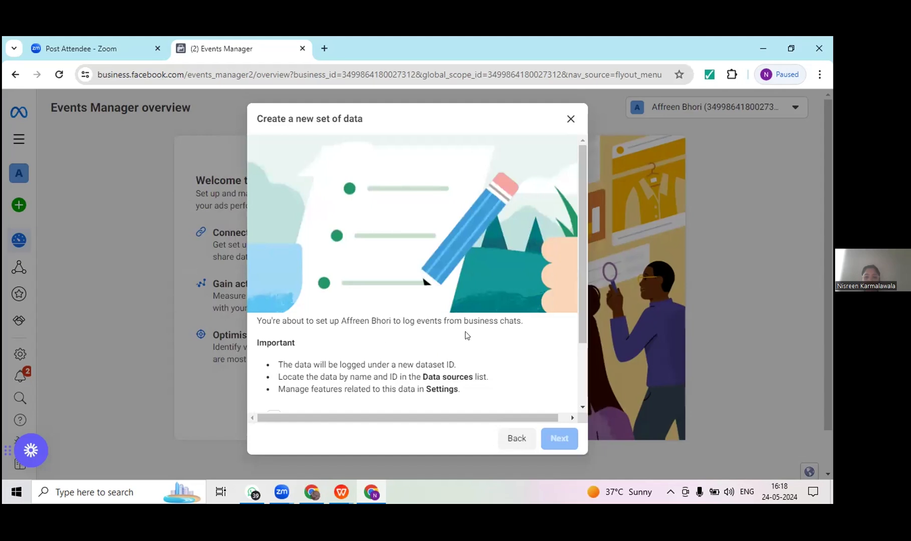
# Step: Acknowledge the important dataset information as read and understood, and continue with the suggested dataset name
pyautogui.moveTo(585, 326); pyautogui.dragTo(592, 388)
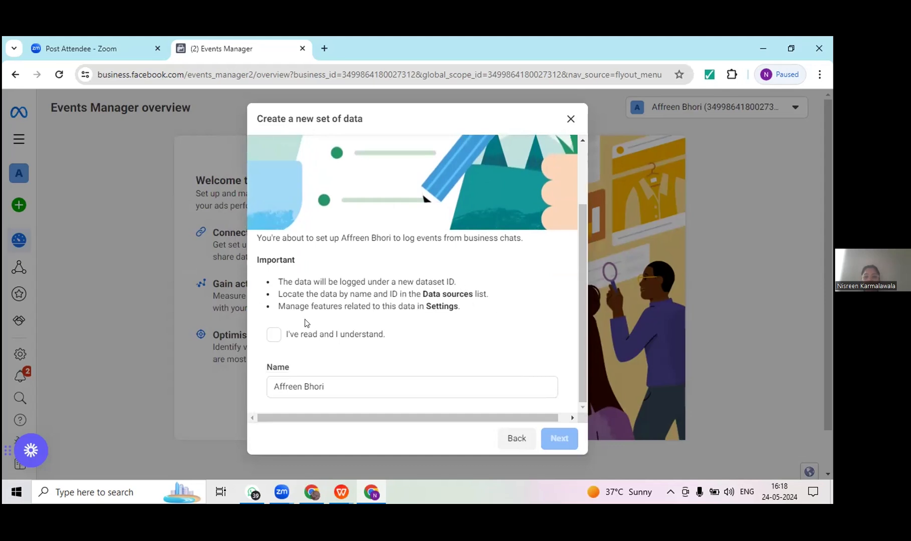
pyautogui.click(272, 338)
pyautogui.click(559, 438)
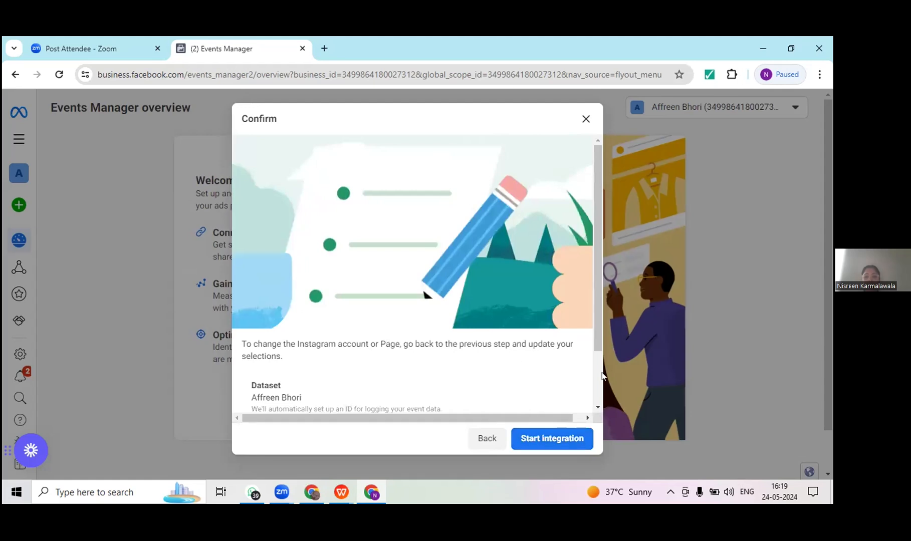
# Step: Review the dataset and associated Page, start the integration, and close the completed setup
pyautogui.scroll(-2, 592, 377)
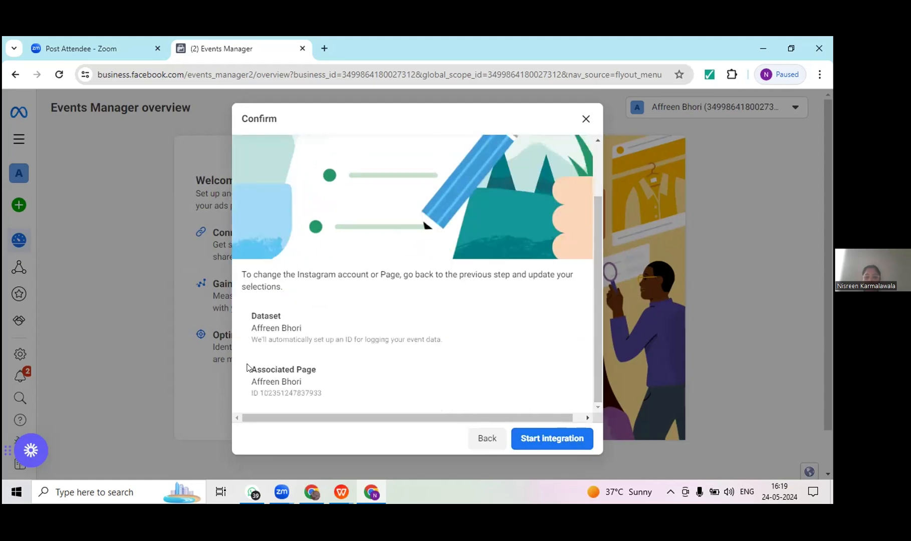
pyautogui.click(546, 440)
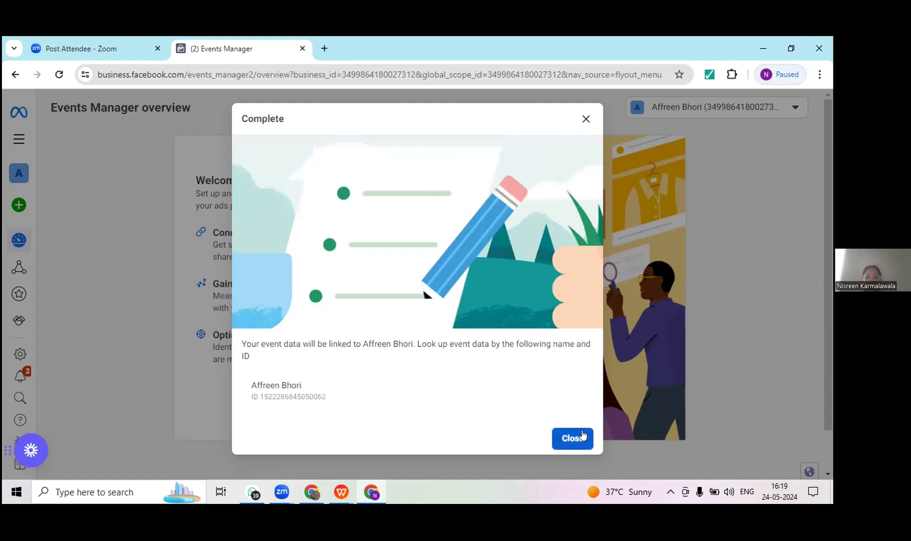
pyautogui.click(579, 437)
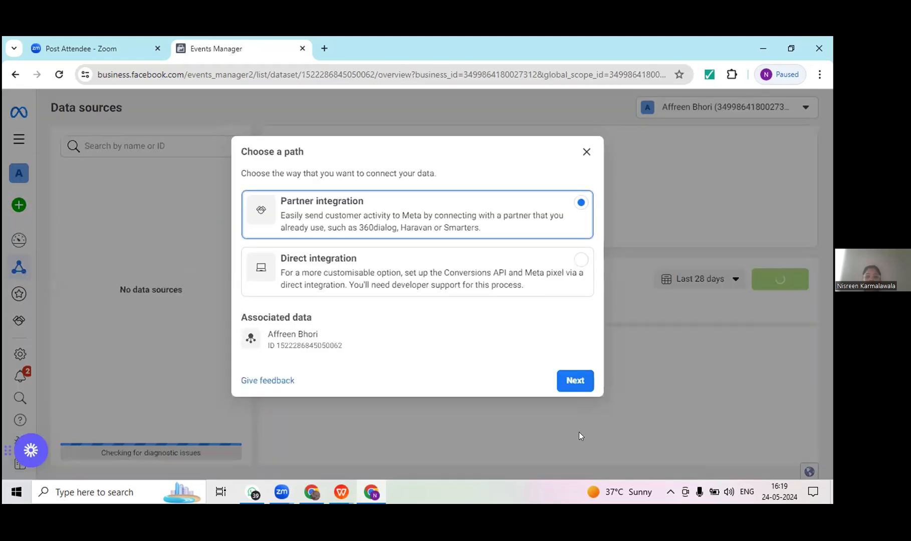
# Step: Review the Partner integration providers without choosing one, and look at the dataset's Test events and Diagnostics sections
pyautogui.click(571, 381)
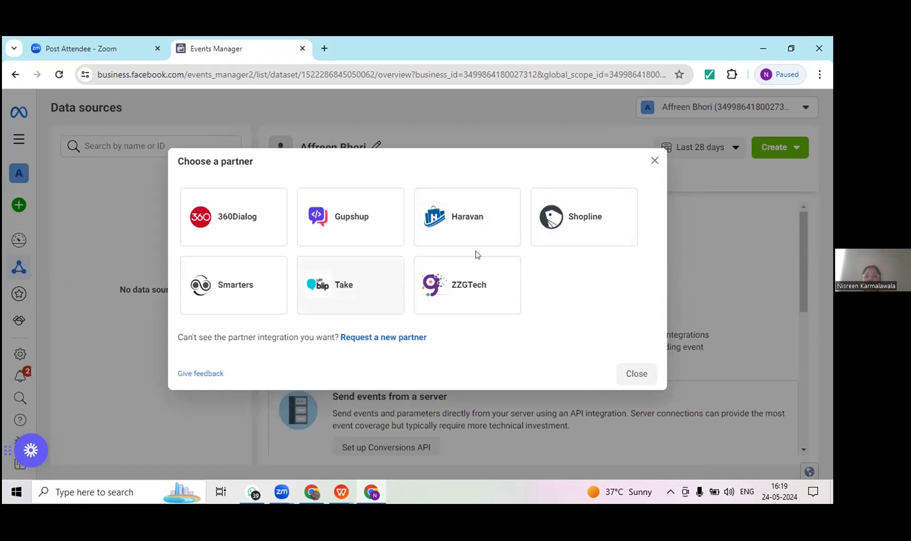
pyautogui.click(653, 162)
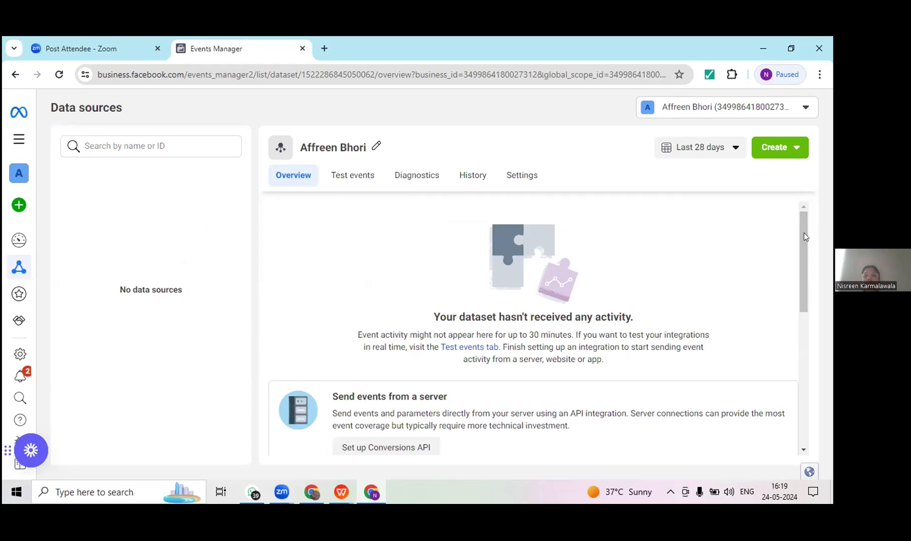
pyautogui.click(360, 179)
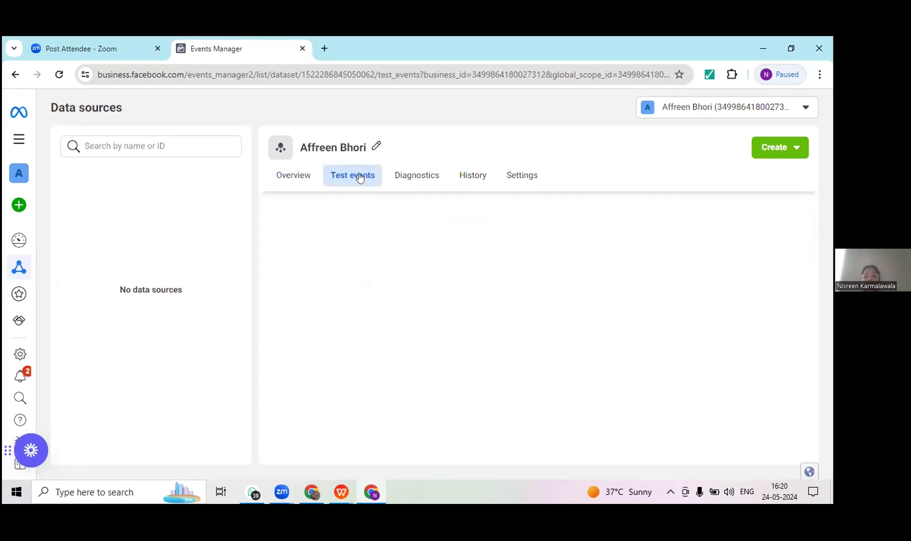
pyautogui.click(415, 181)
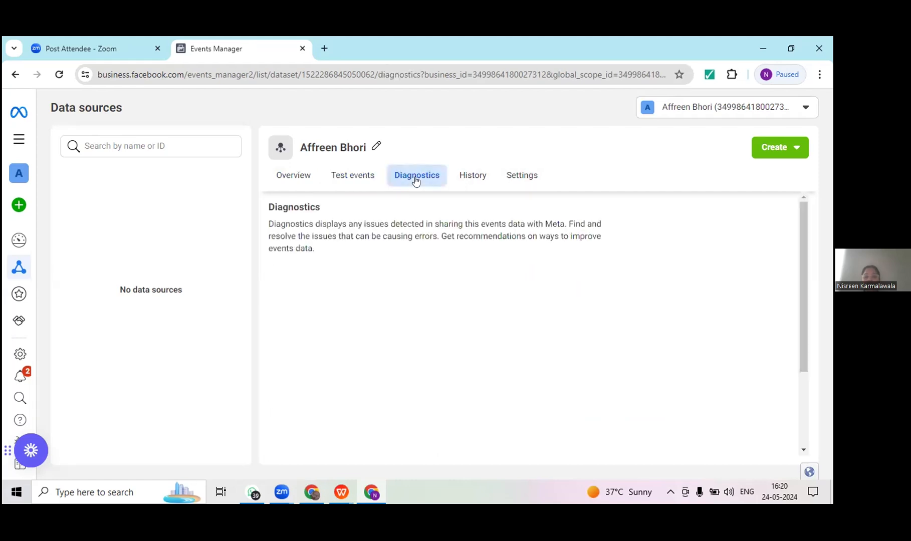
pyautogui.moveTo(806, 289); pyautogui.dragTo(802, 228)
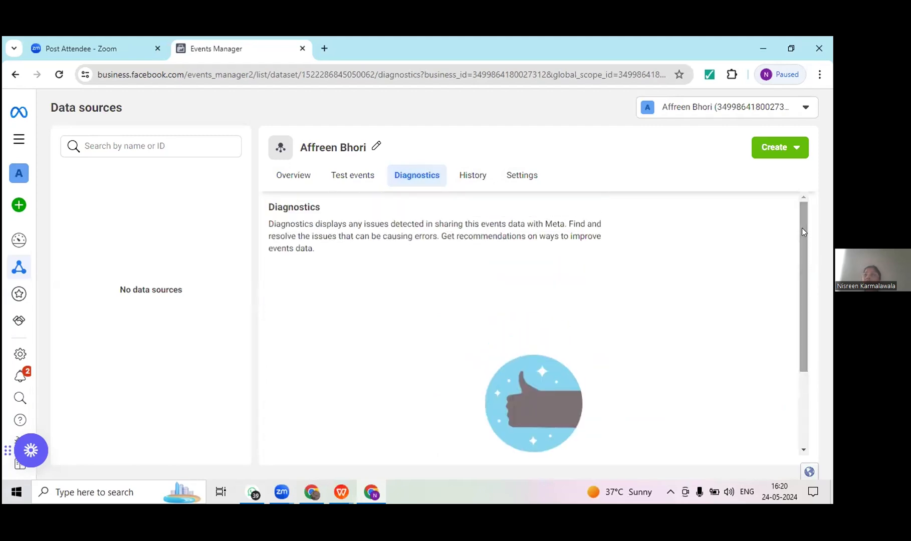
pyautogui.moveTo(70, 246)
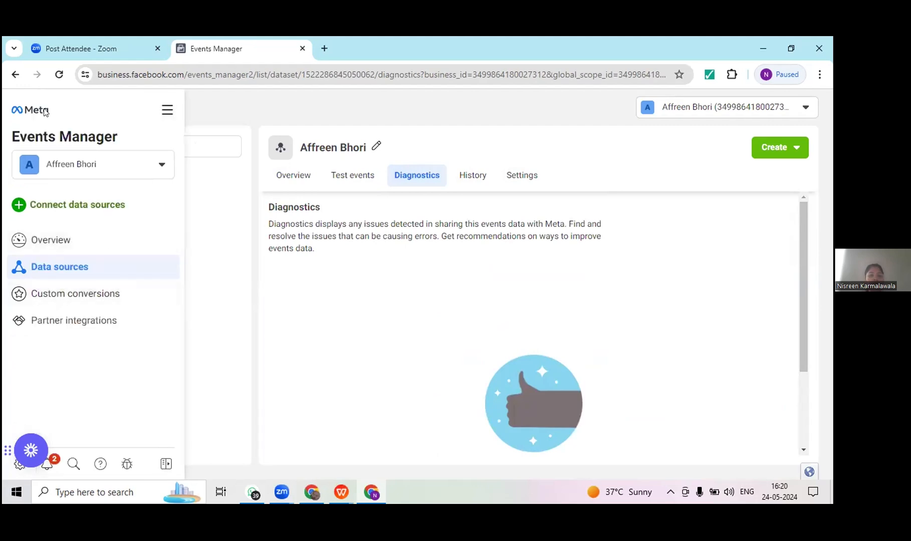
# Step: Return to the Events Manager overview and look at the shortcuts in the All tools list
pyautogui.click(15, 79)
pyautogui.click(15, 76)
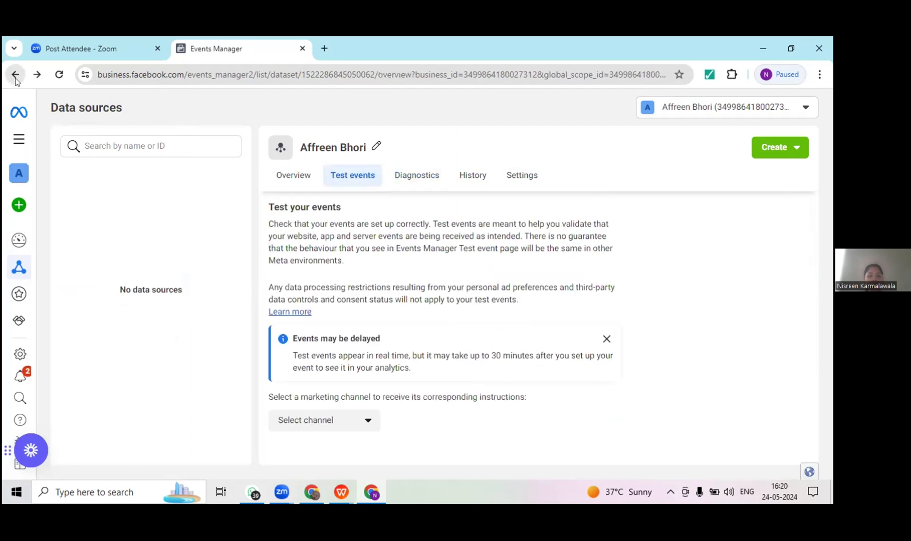
pyautogui.click(15, 77)
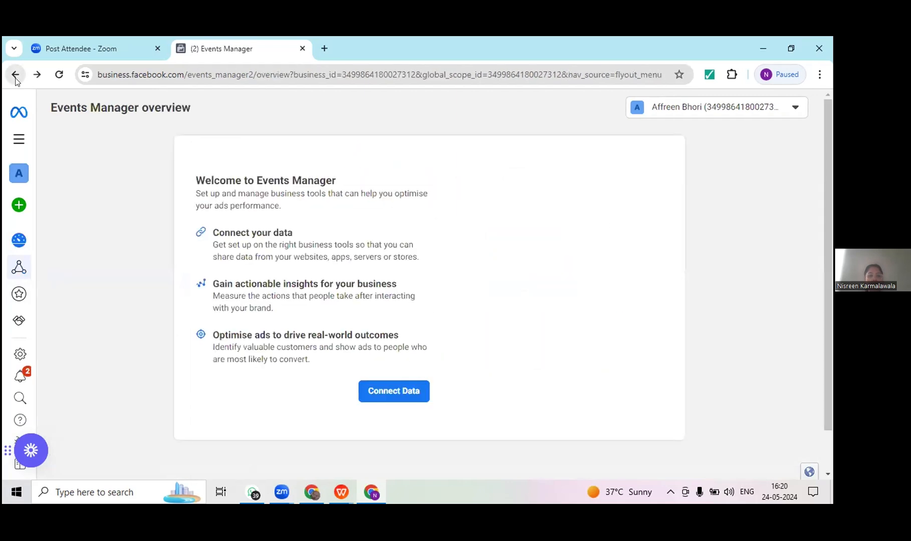
pyautogui.click(19, 138)
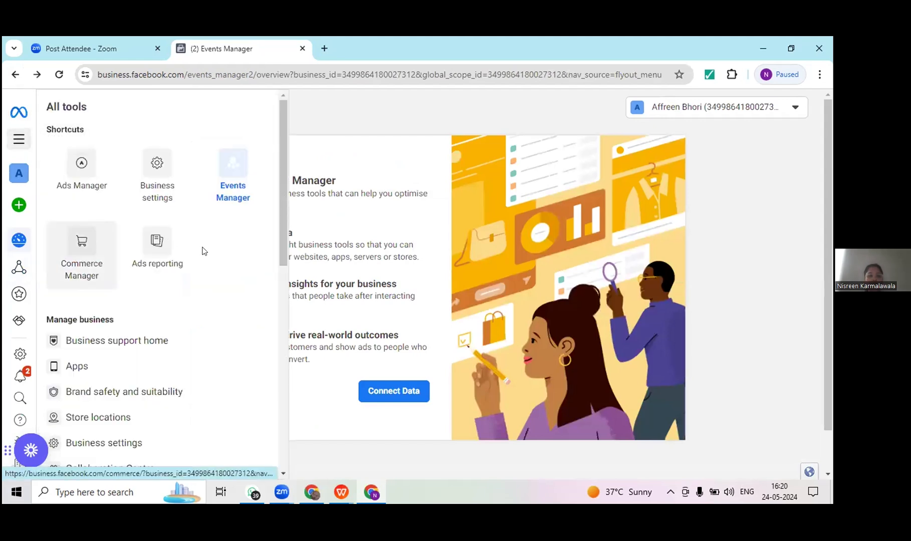
pyautogui.moveTo(279, 222); pyautogui.dragTo(333, 172)
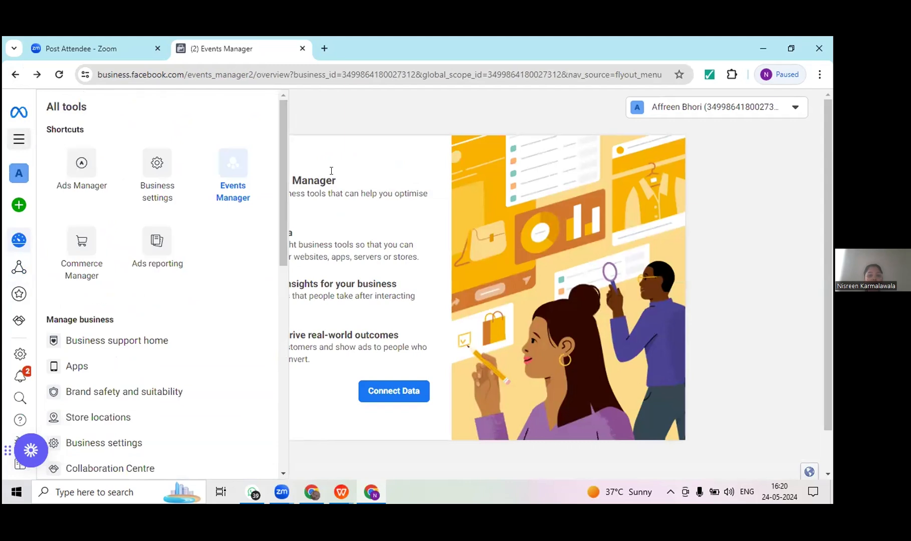
# Step: Go back through the Business settings pages to the Ads Manager campaigns list
pyautogui.click(16, 147)
pyautogui.click(16, 75)
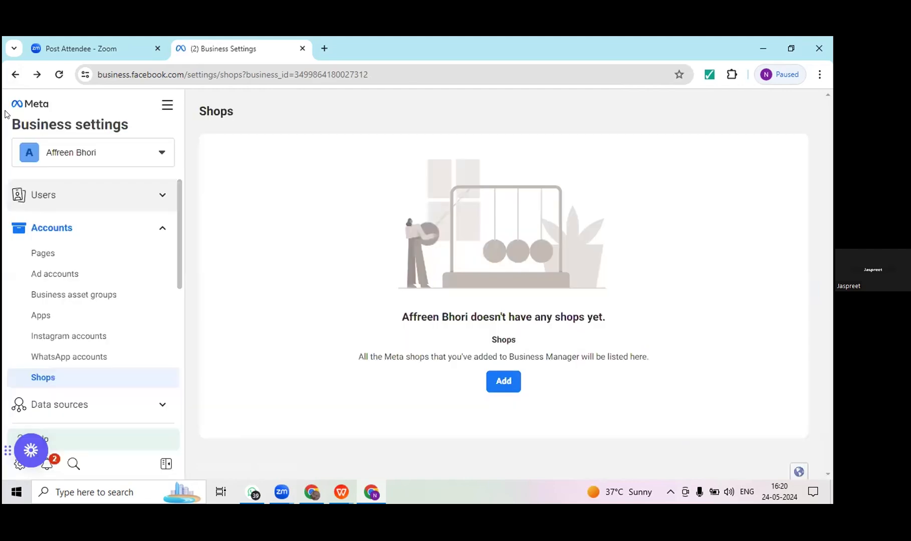
pyautogui.click(14, 78)
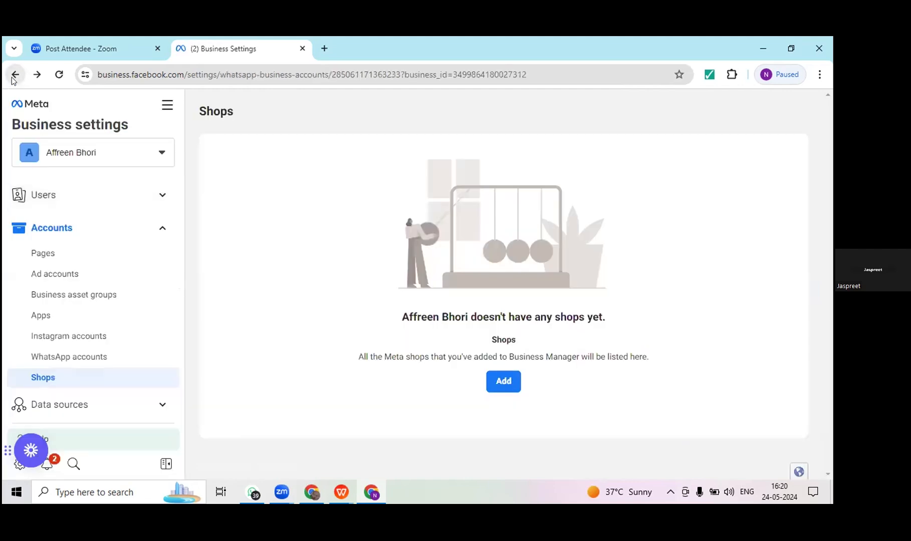
pyautogui.click(14, 79)
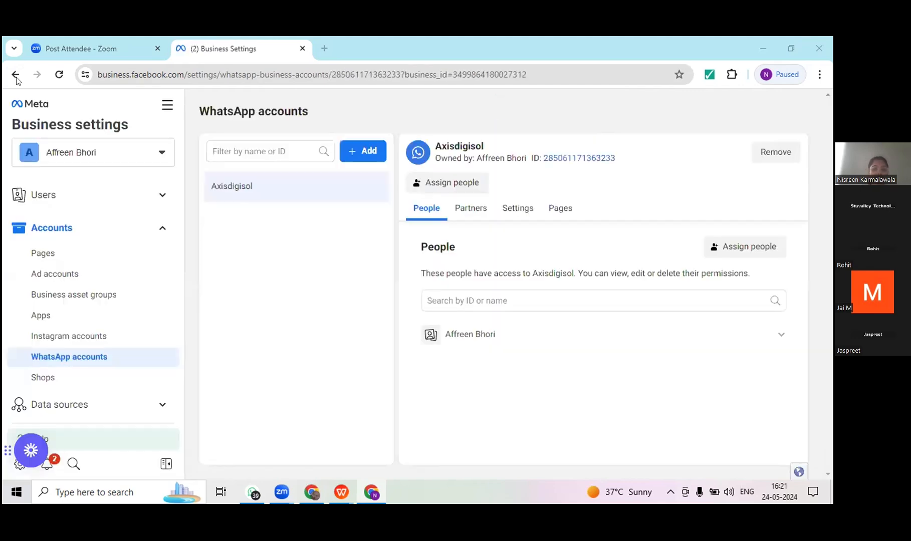
pyautogui.click(16, 75)
pyautogui.click(15, 76)
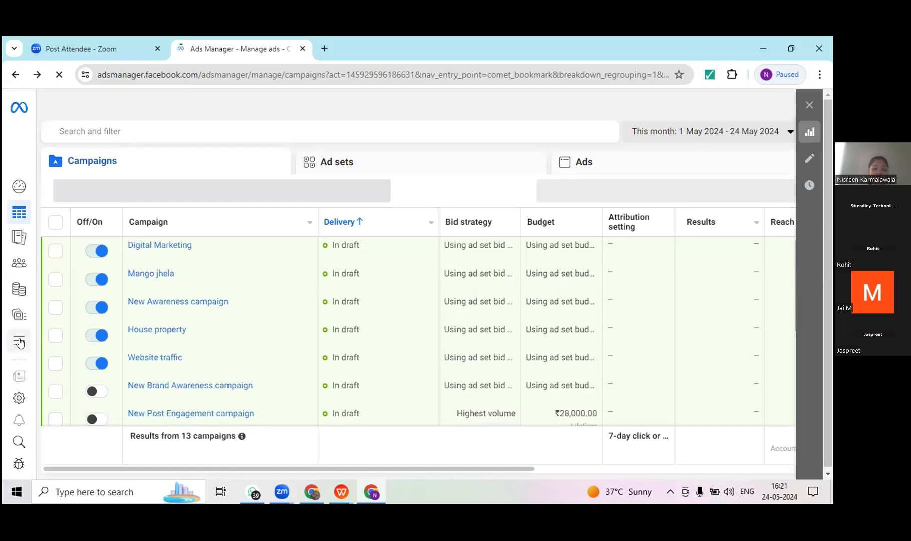
# Step: Start a new campaign to view the available campaign objectives, and close it without choosing one
pyautogui.moveTo(19, 343)
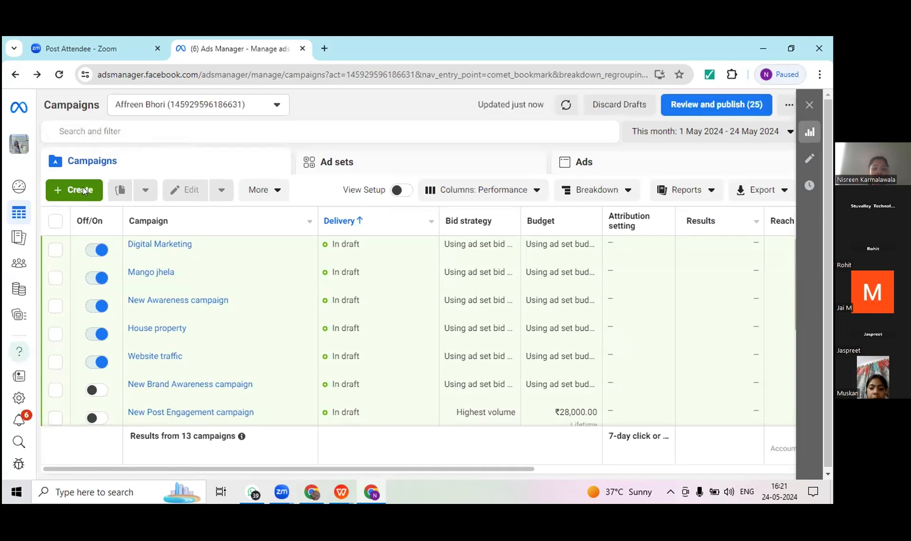
pyautogui.click(83, 189)
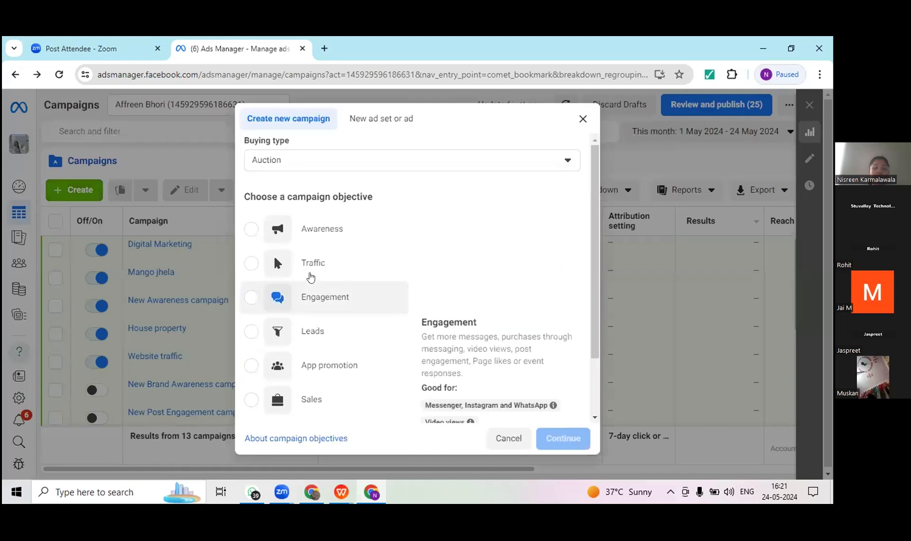
pyautogui.click(582, 119)
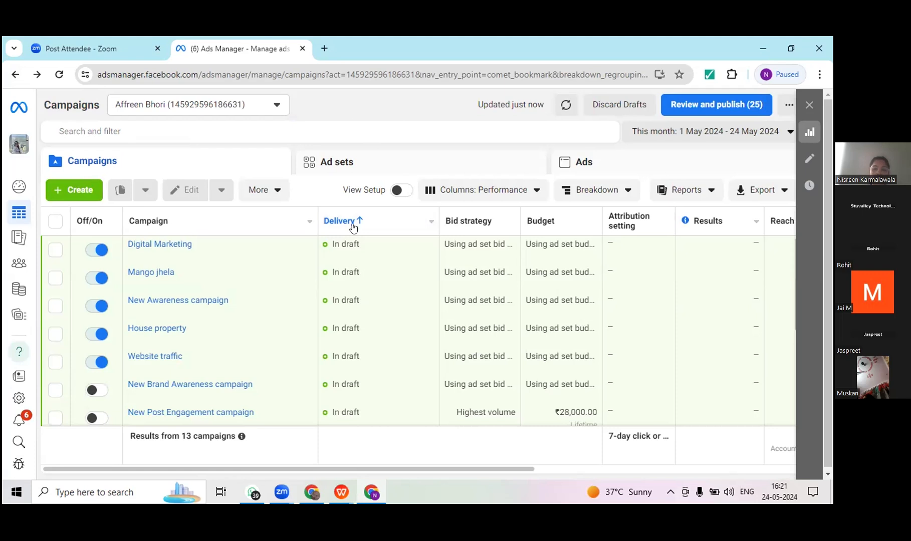
# Step: Open the All tools list in Ads Manager to view its shortcuts and Manage business tools
pyautogui.moveTo(353, 227)
pyautogui.moveTo(28, 311)
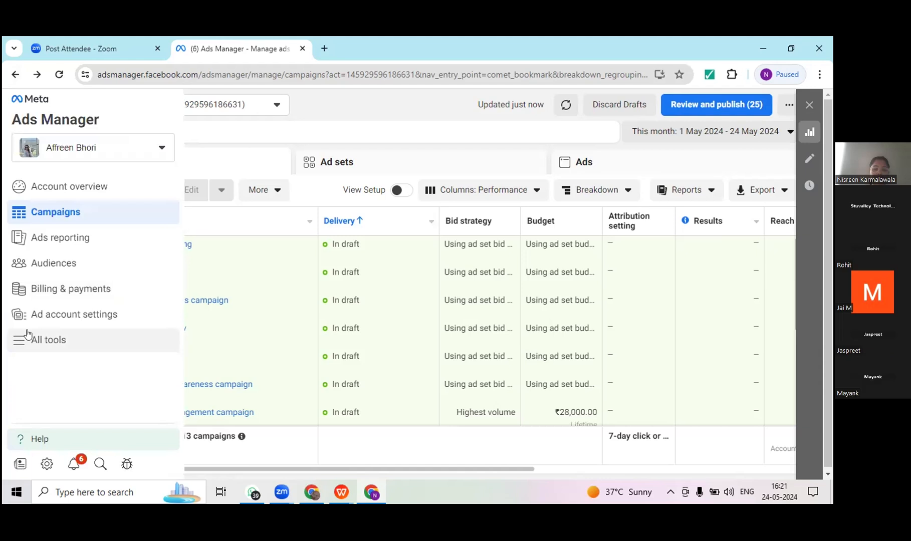
pyautogui.click(27, 333)
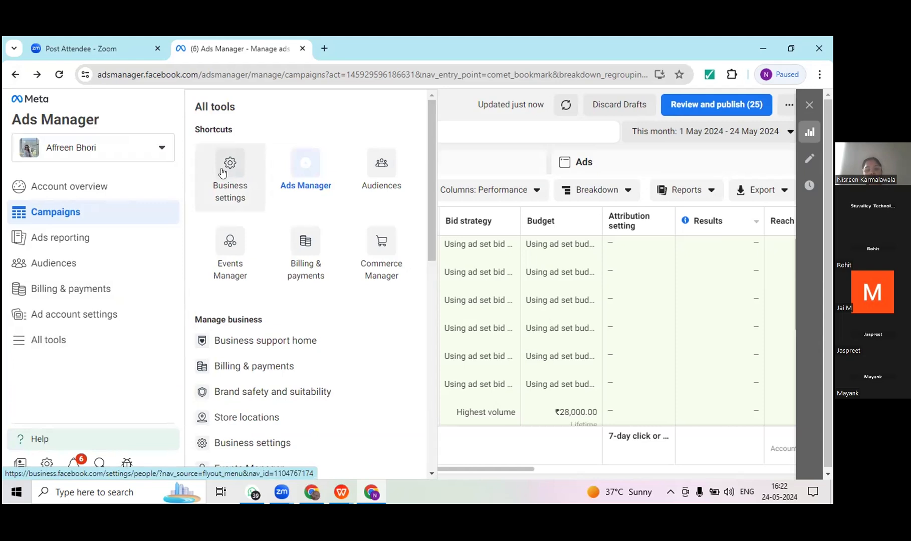
# Step: Look through the Advertise and Analyse and report tools in the Ads Manager All tools list, and reopen the list
pyautogui.click(430, 303)
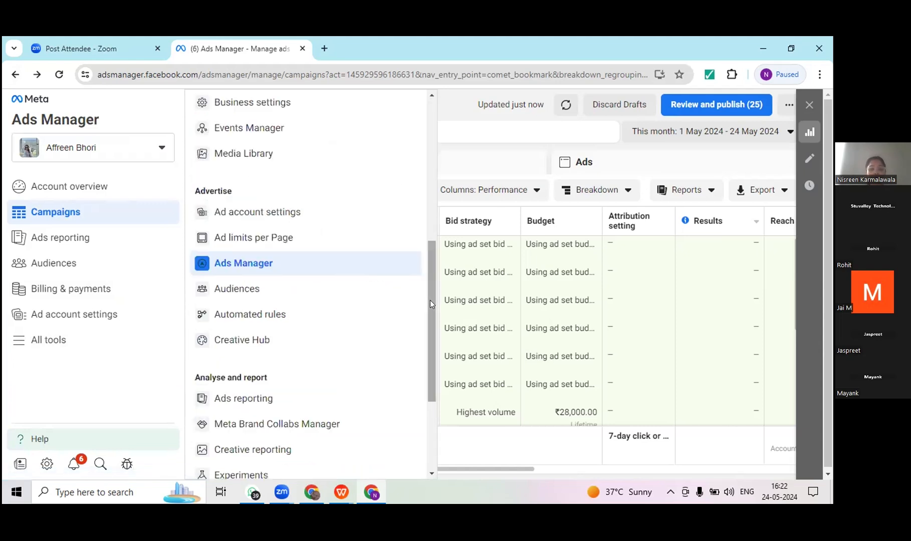
pyautogui.moveTo(430, 300); pyautogui.dragTo(445, 401)
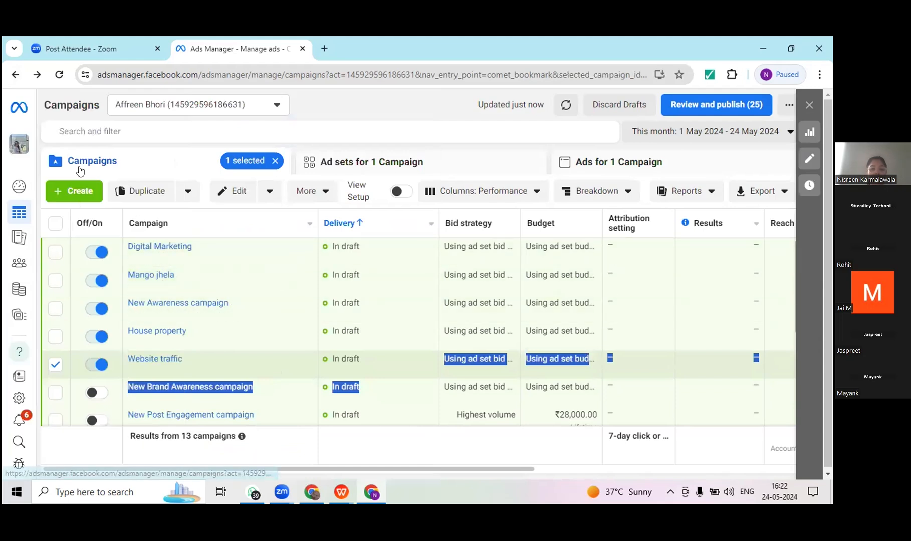
pyautogui.moveTo(18, 314)
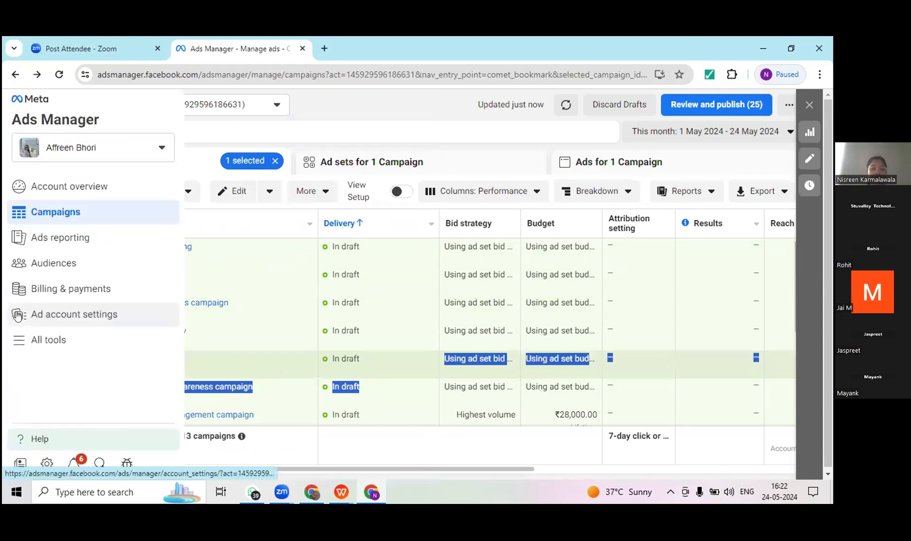
pyautogui.click(30, 346)
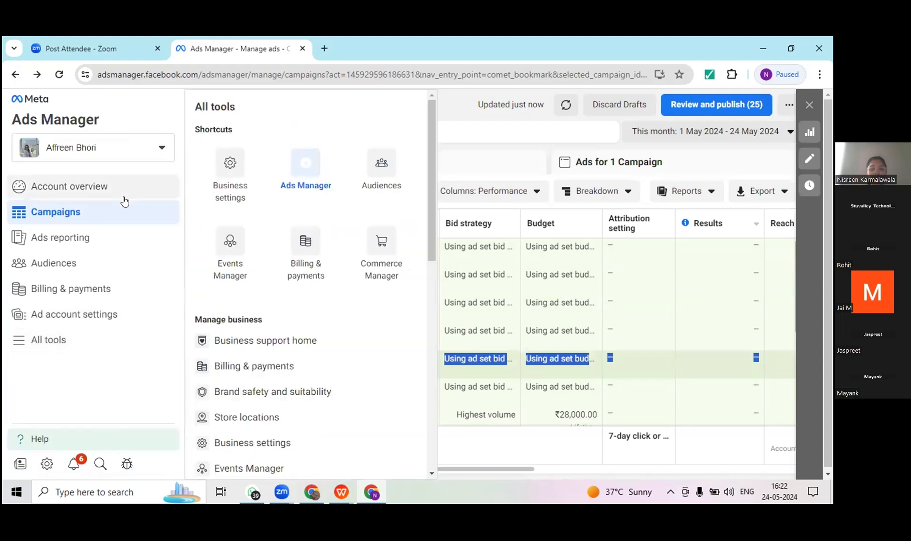
# Step: View the Account overview page and browse the All tools list from there
pyautogui.click(84, 187)
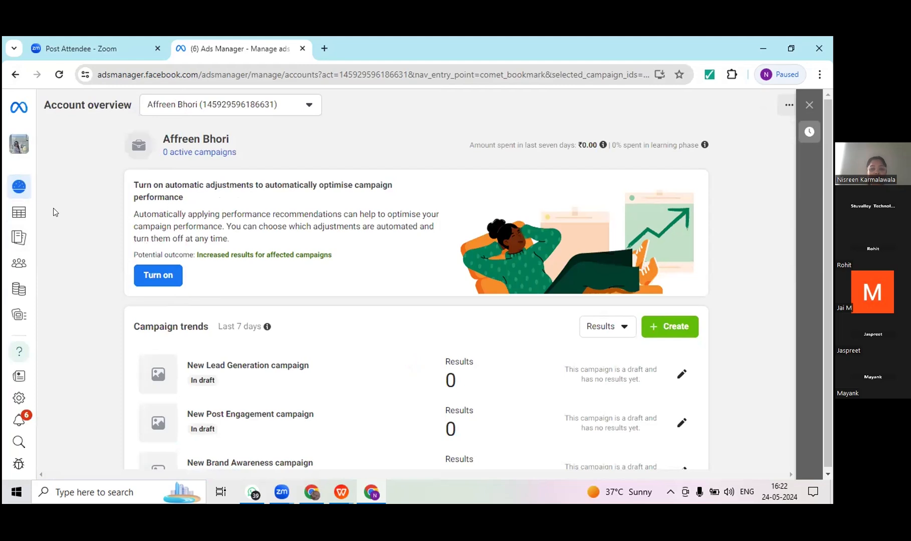
pyautogui.moveTo(31, 350)
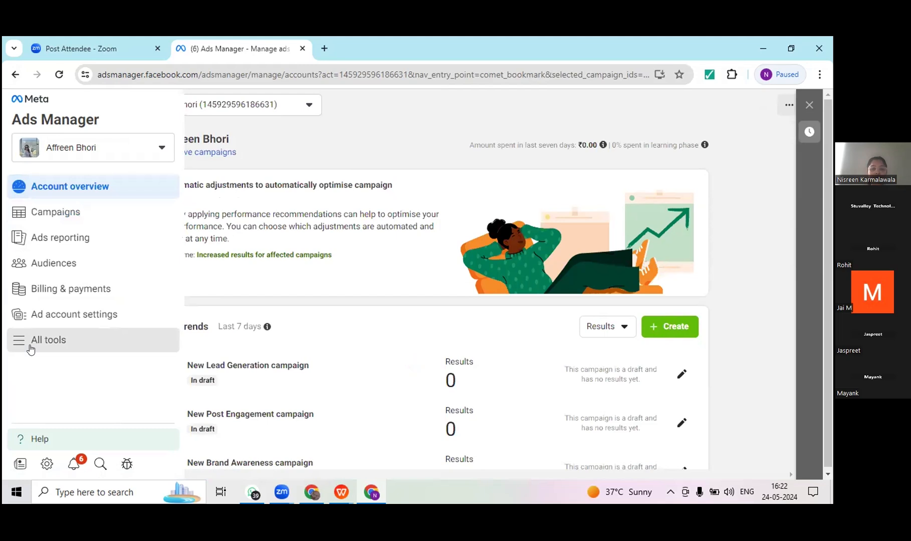
pyautogui.click(31, 350)
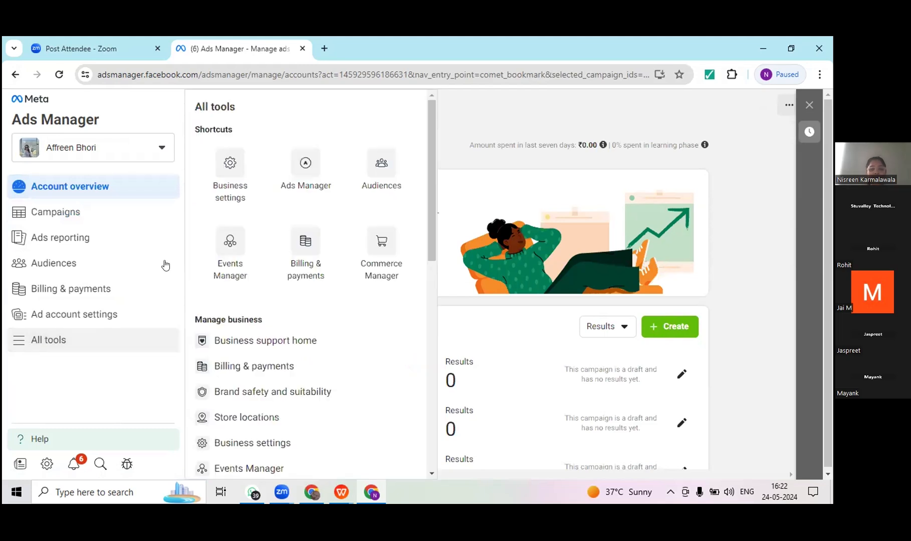
pyautogui.scroll(-3, 435, 329)
pyautogui.click(434, 334)
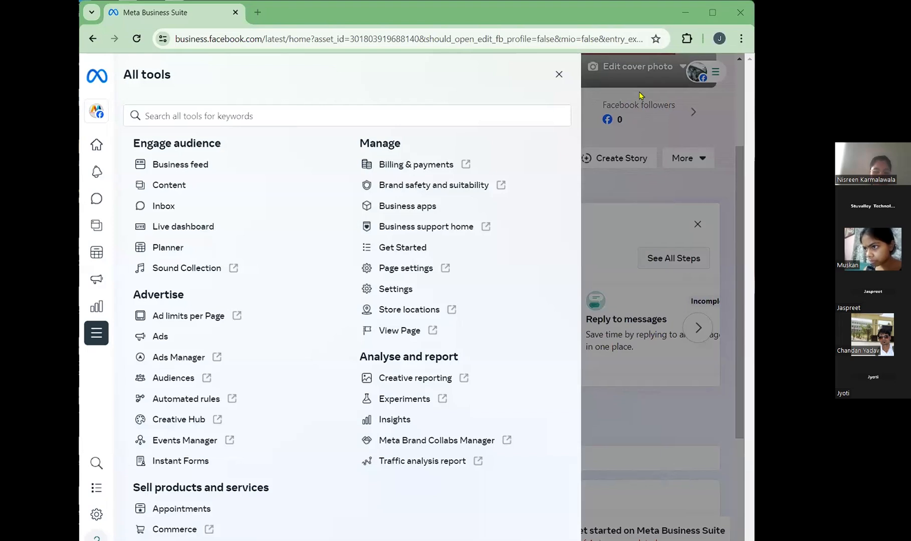
# Step: Maximise the Meta Business Suite window, view the Instant Forms page from All tools, and return to the home page
pyautogui.doubleClick(293, 13)
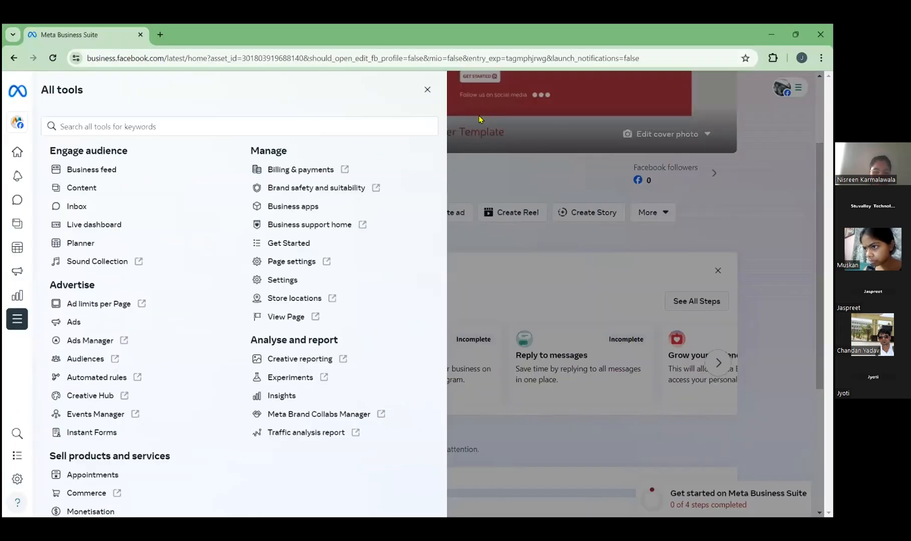
pyautogui.click(427, 91)
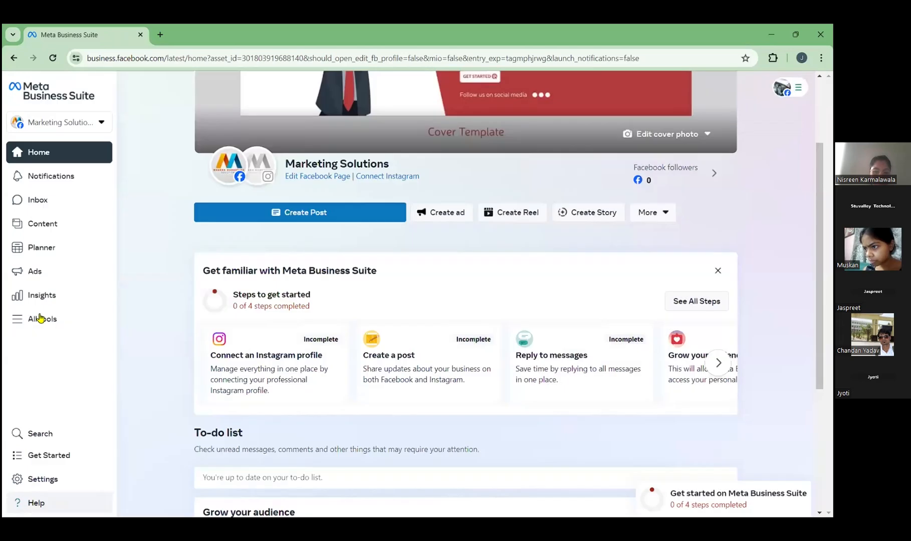
pyautogui.click(41, 318)
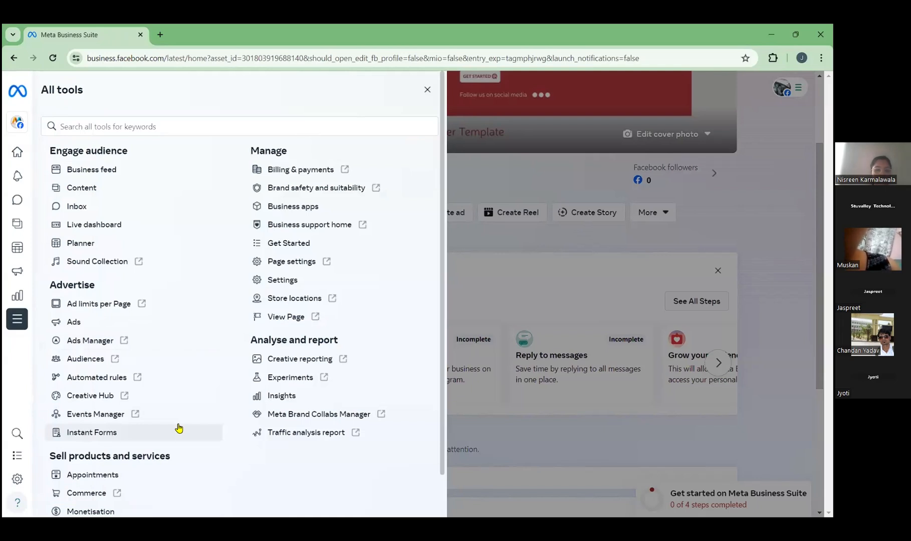
pyautogui.click(127, 434)
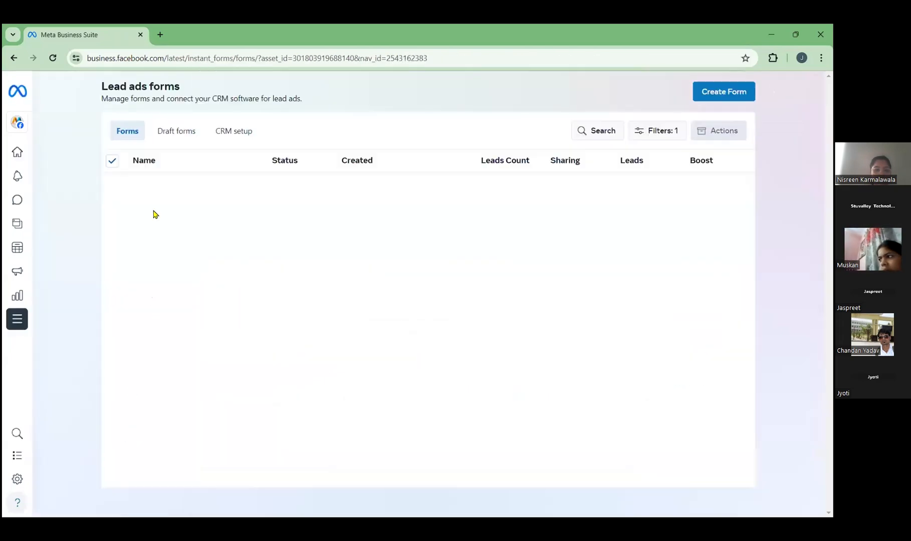
pyautogui.click(14, 59)
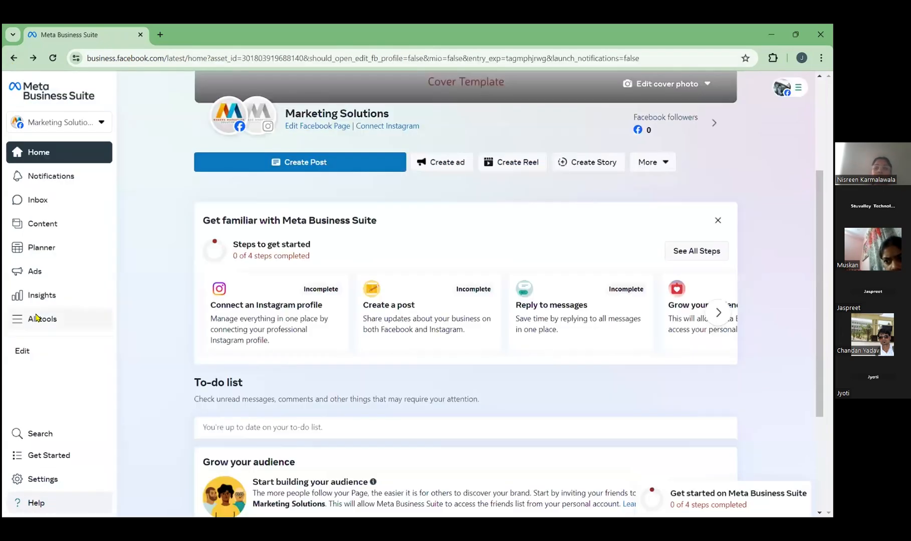
# Step: Review the All tools list and the menu tool selection for Marketing Solutions, closing both without changes
pyautogui.click(36, 317)
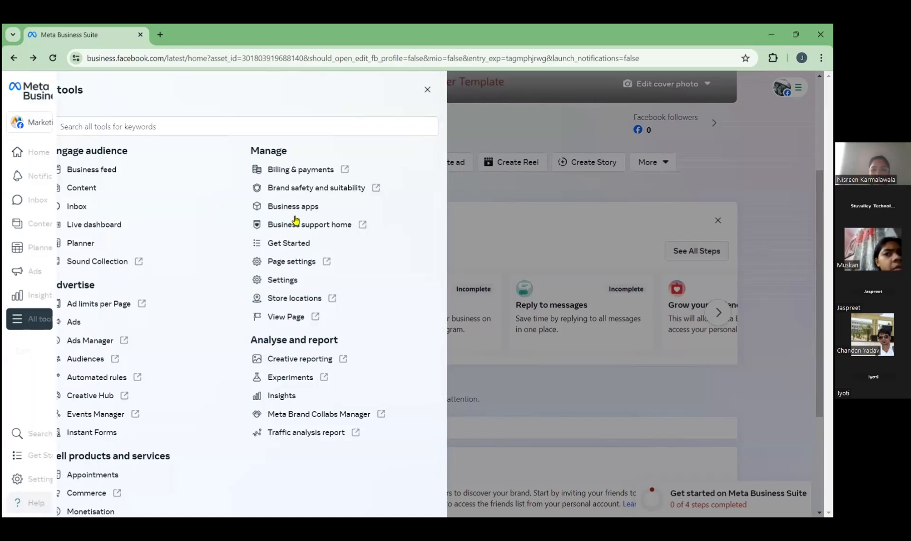
pyautogui.click(427, 90)
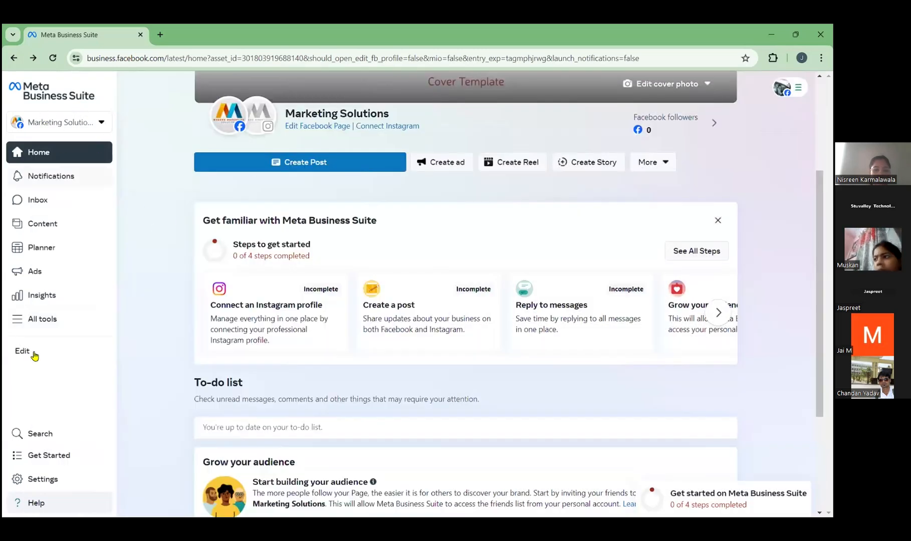
pyautogui.click(23, 354)
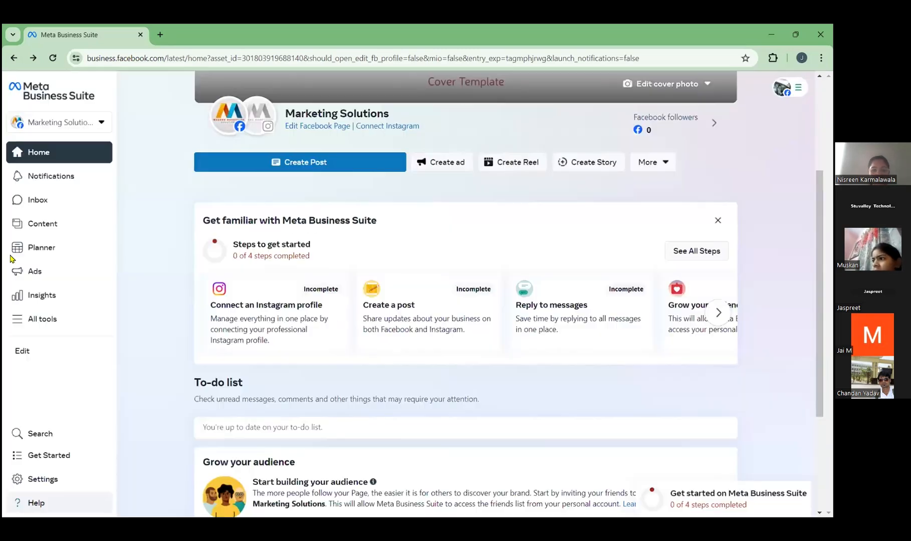
pyautogui.click(570, 101)
# Step: Open Insights from the All tools list, continue past the weekly review, and postpone the Goals notice
pyautogui.click(34, 321)
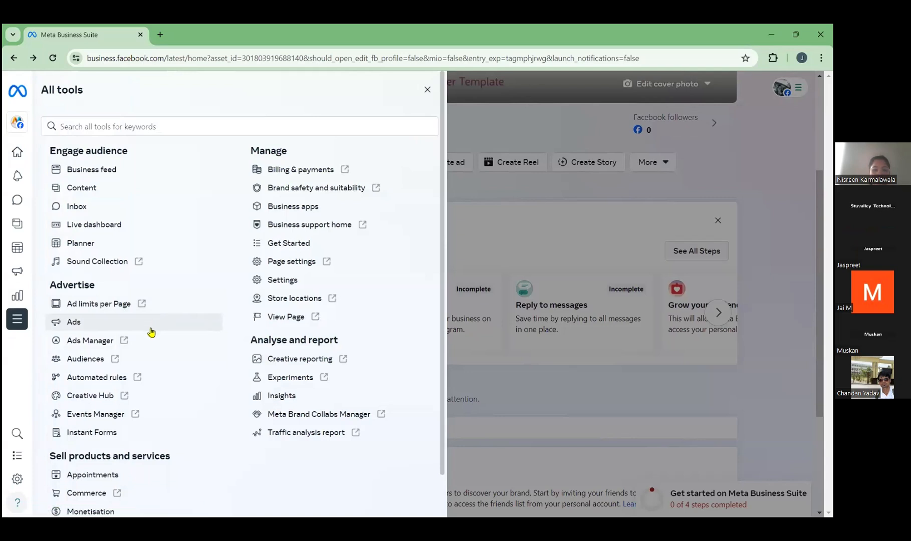
pyautogui.click(267, 396)
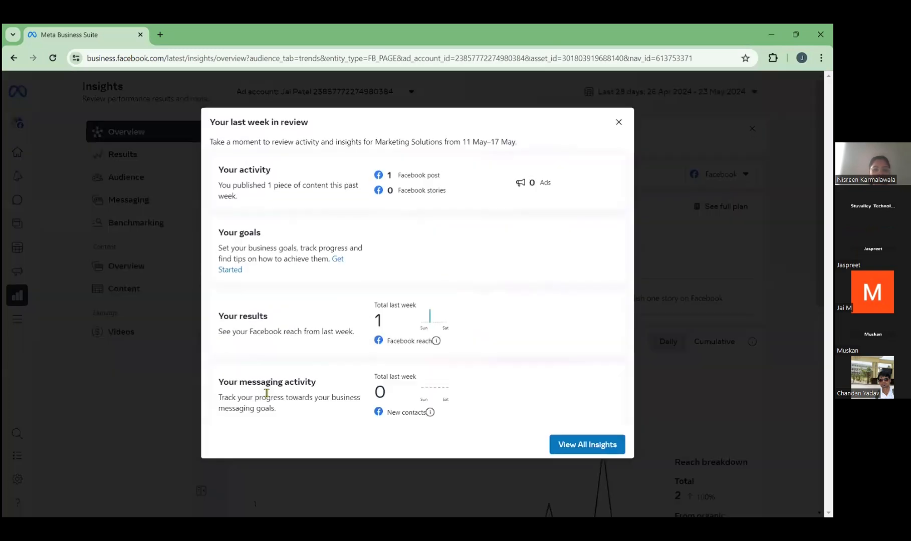
pyautogui.click(575, 443)
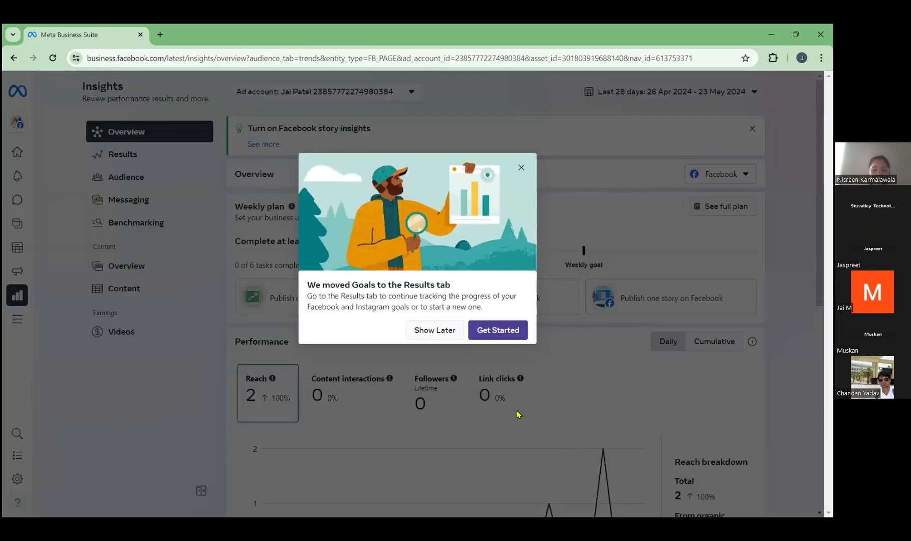
pyautogui.click(435, 330)
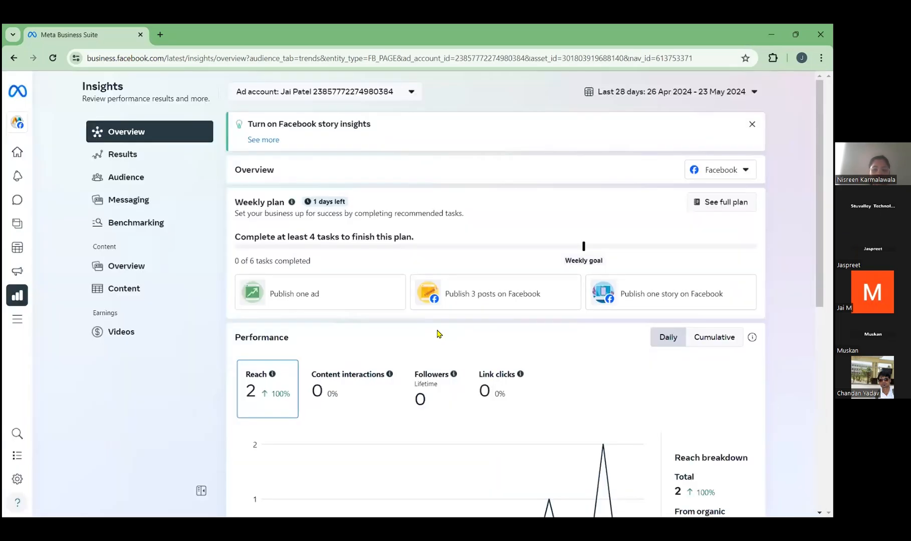
# Step: Examine the Insights overview's weekly plan, performance chart, reach growth suggestions and messaging metrics
pyautogui.scroll(-3, 437, 334)
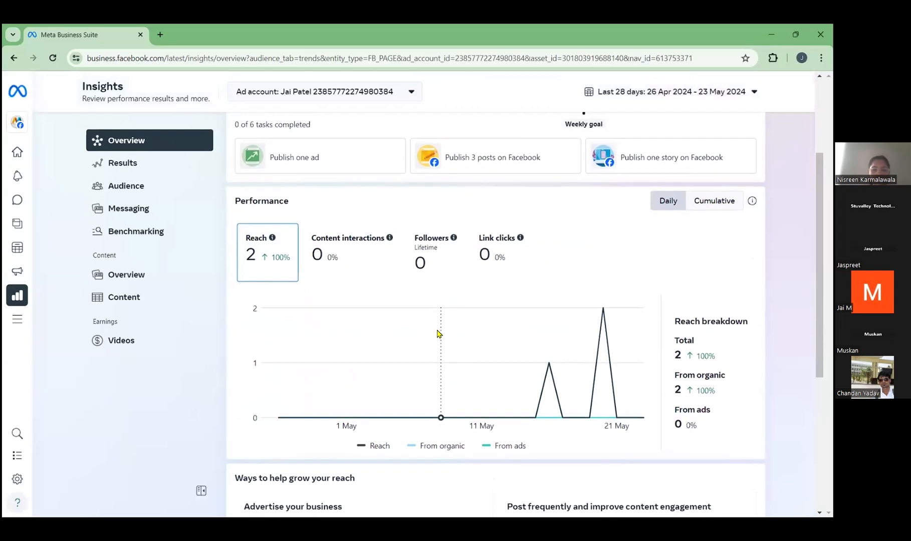
pyautogui.scroll(3, 437, 333)
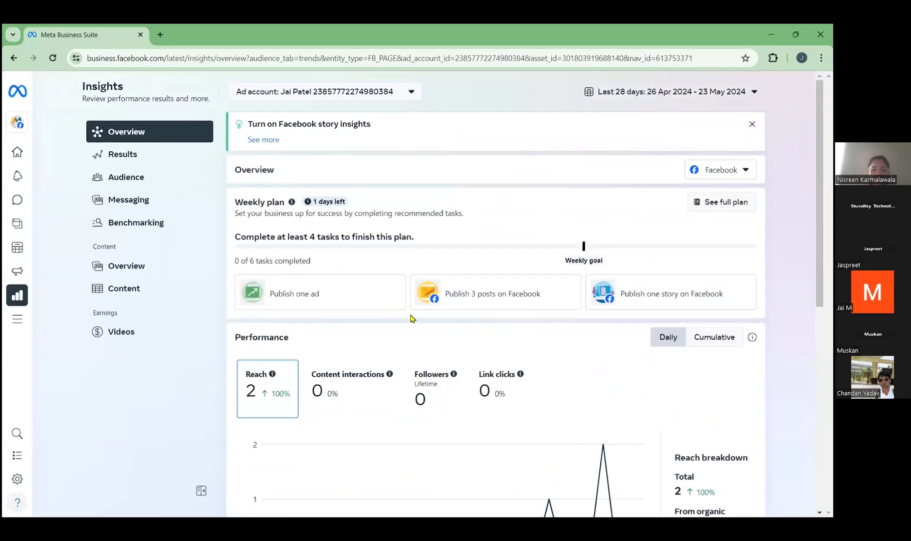
pyautogui.moveTo(392, 310)
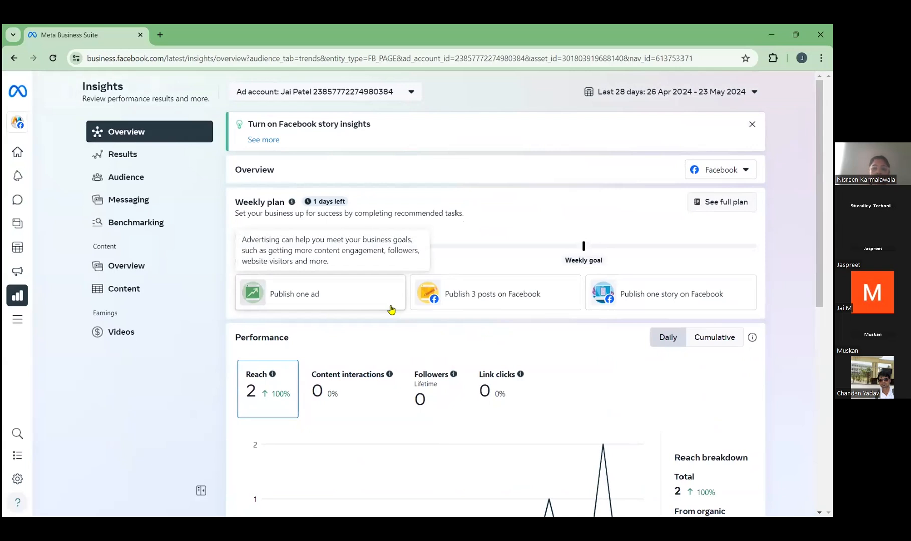
pyautogui.scroll(-3, 303, 340)
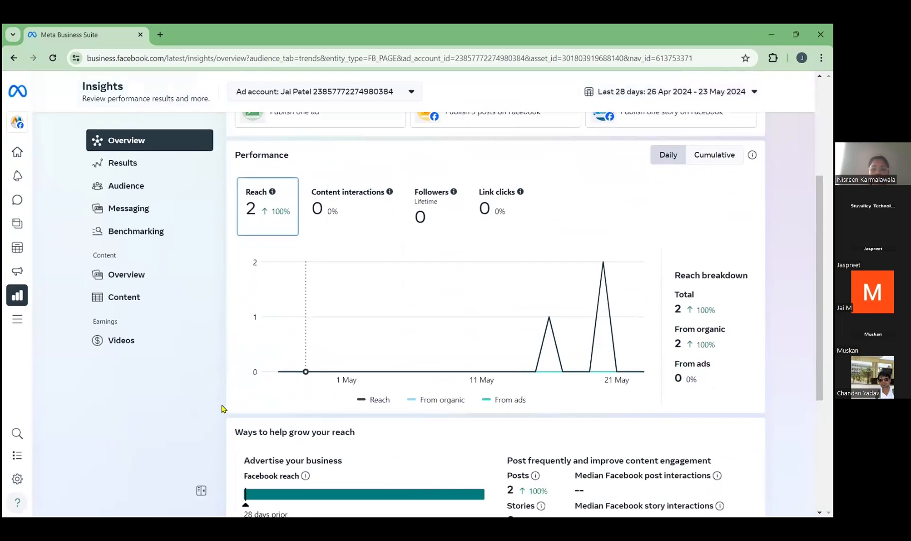
pyautogui.scroll(-1, 239, 415)
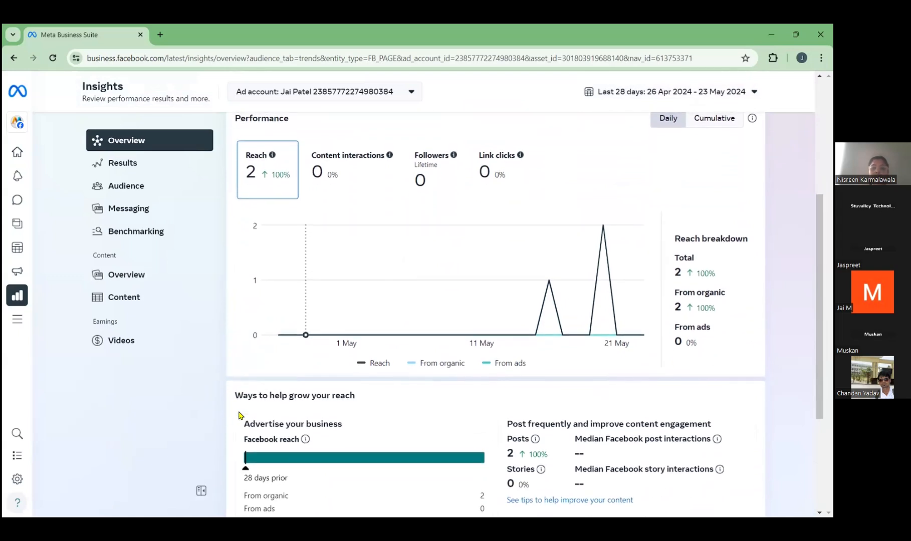
pyautogui.scroll(1, 239, 415)
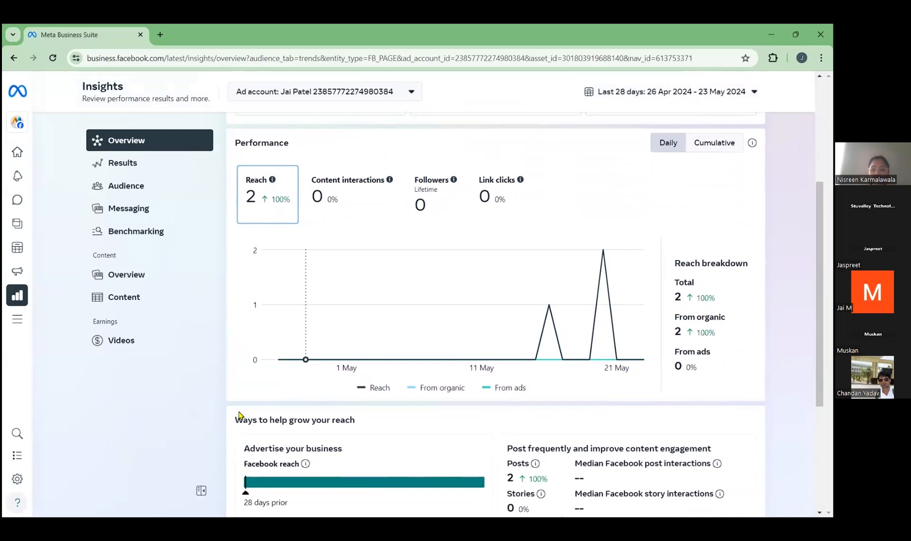
pyautogui.scroll(-3, 239, 415)
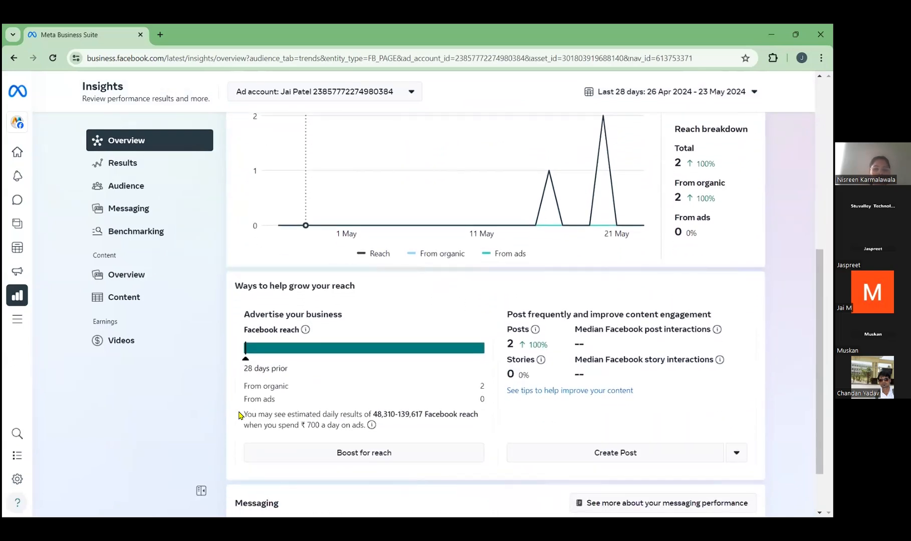
pyautogui.scroll(-1, 239, 415)
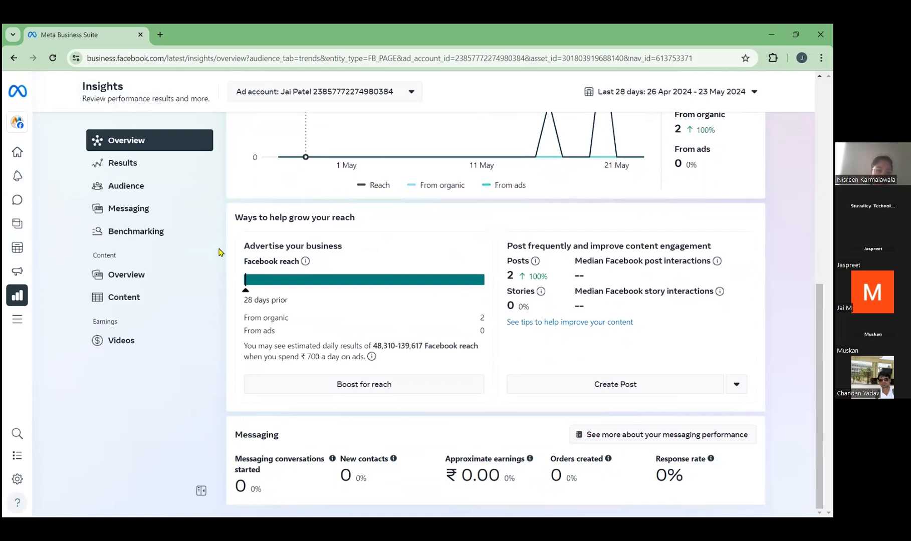
# Step: Go back to the Facebook home page and open the Ads Manager campaigns list
pyautogui.click(14, 58)
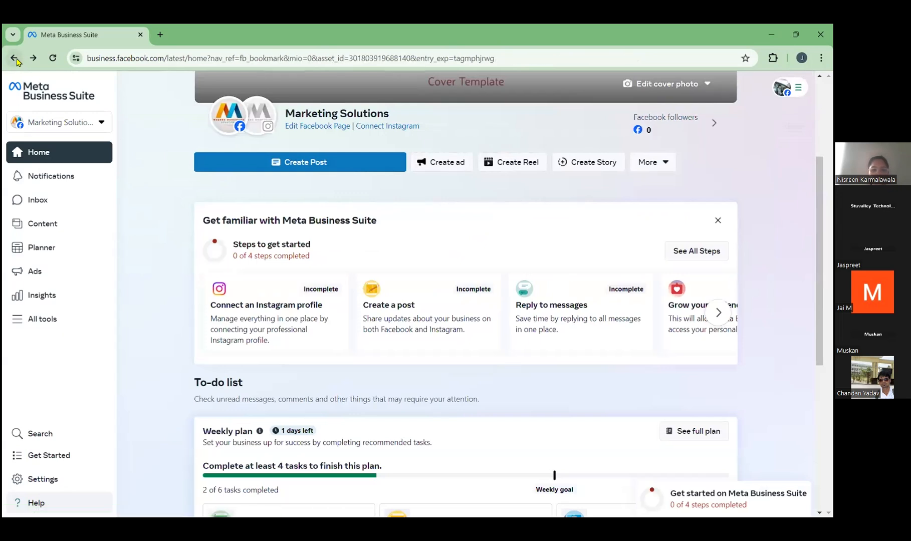
pyautogui.click(14, 59)
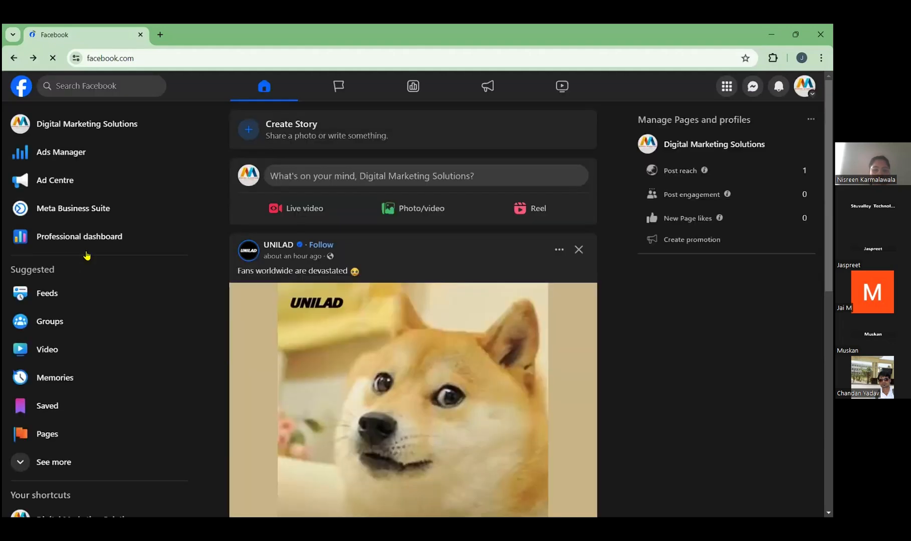
pyautogui.click(80, 153)
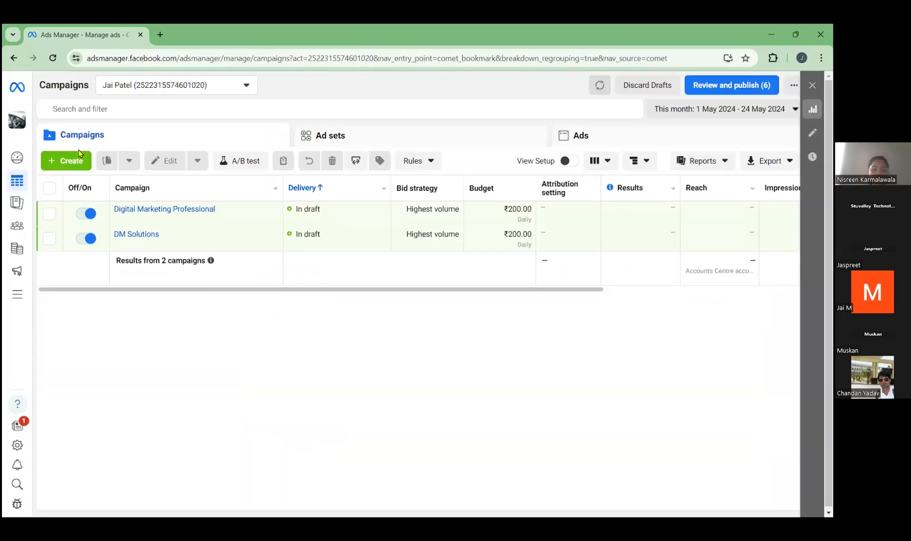
# Step: Open Meta Business Suite from the Ads Manager All tools list and display its own All tools list
pyautogui.moveTo(25, 221)
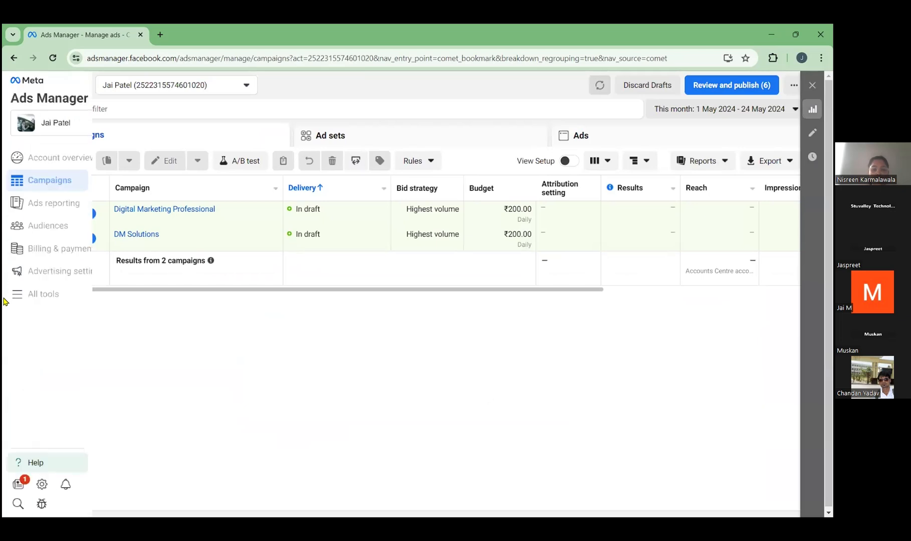
pyautogui.click(44, 300)
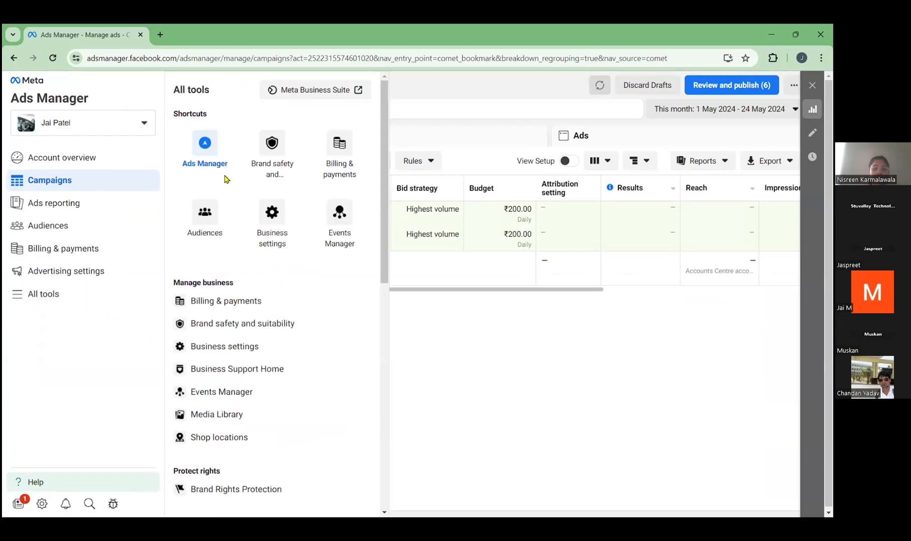
pyautogui.click(303, 93)
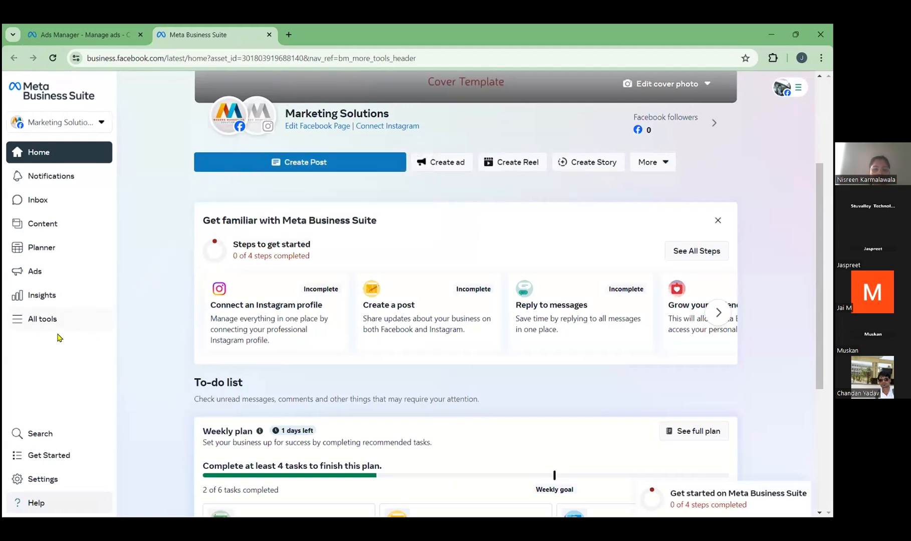
pyautogui.click(43, 319)
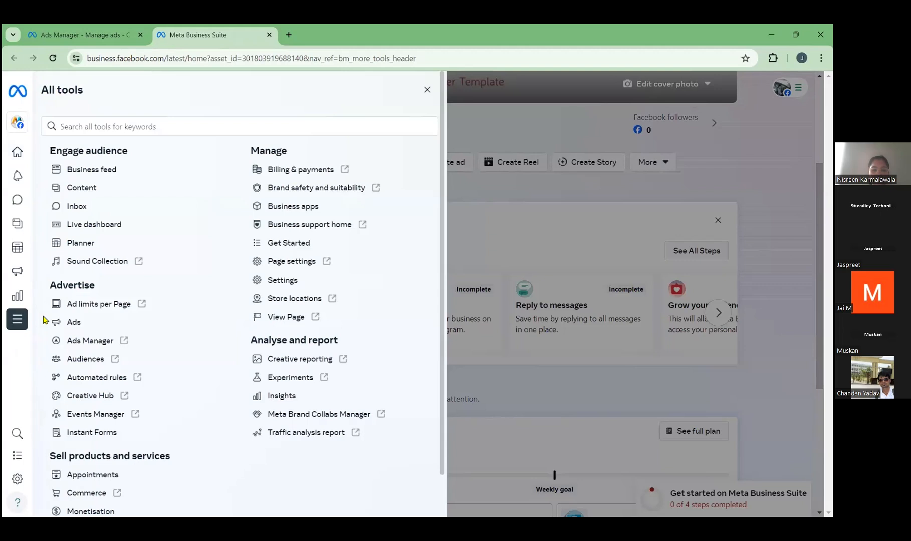
# Step: Review the rest of Meta Business Suite's All tools list and return to the Ads Manager campaigns table
pyautogui.scroll(-1, 43, 319)
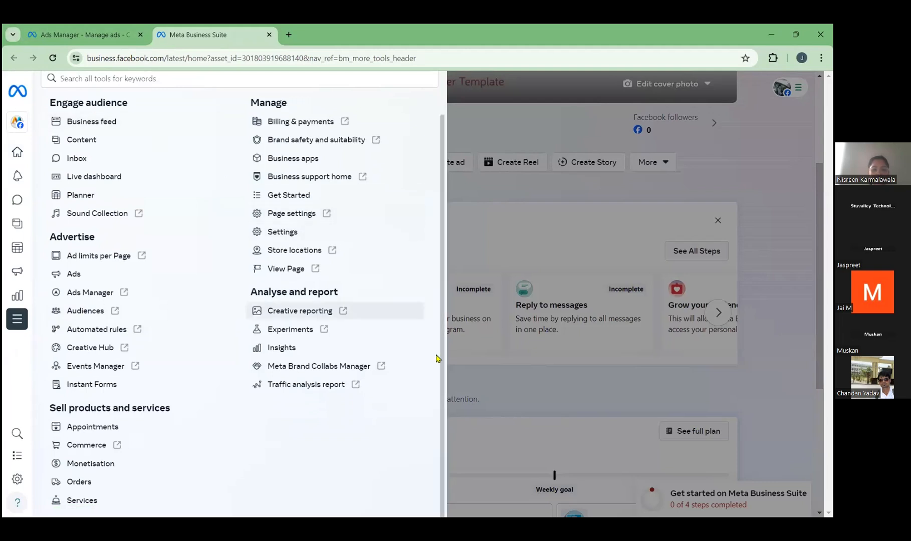
pyautogui.click(475, 374)
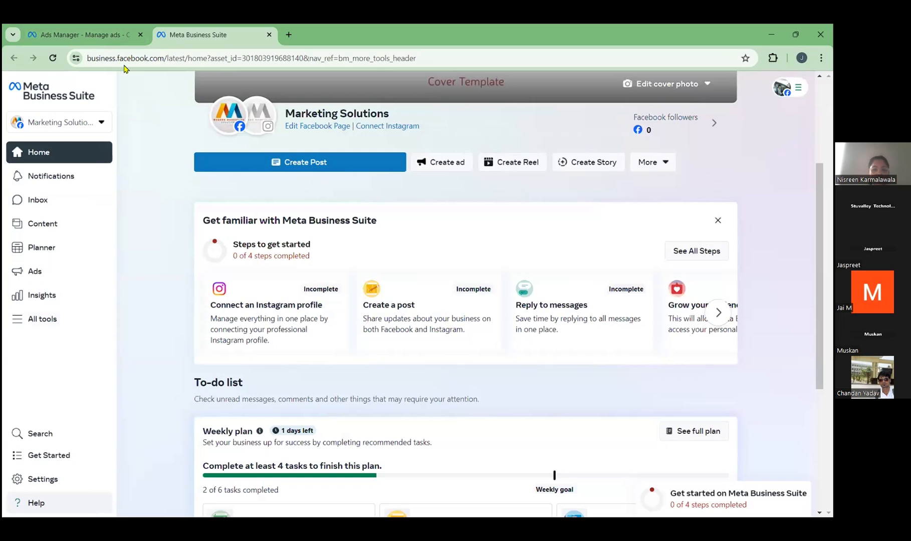
pyautogui.click(98, 34)
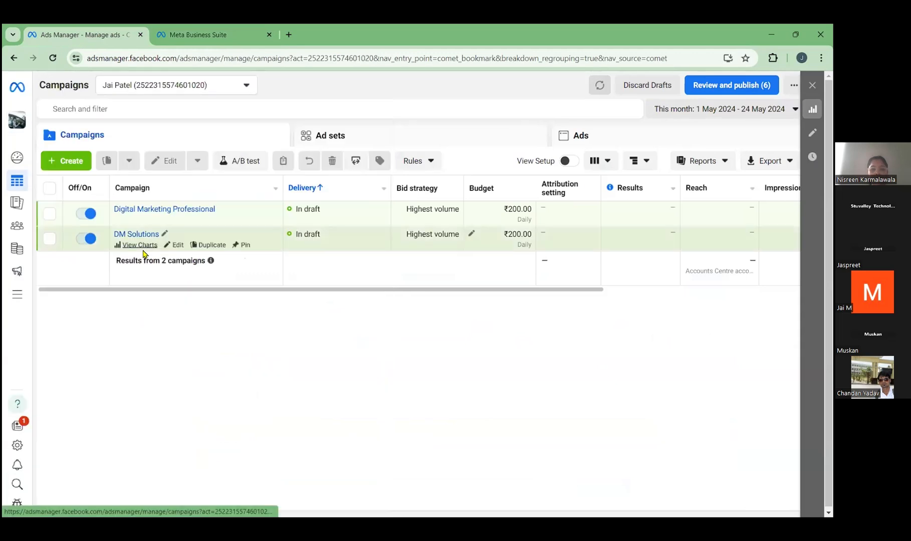
pyautogui.moveTo(22, 303)
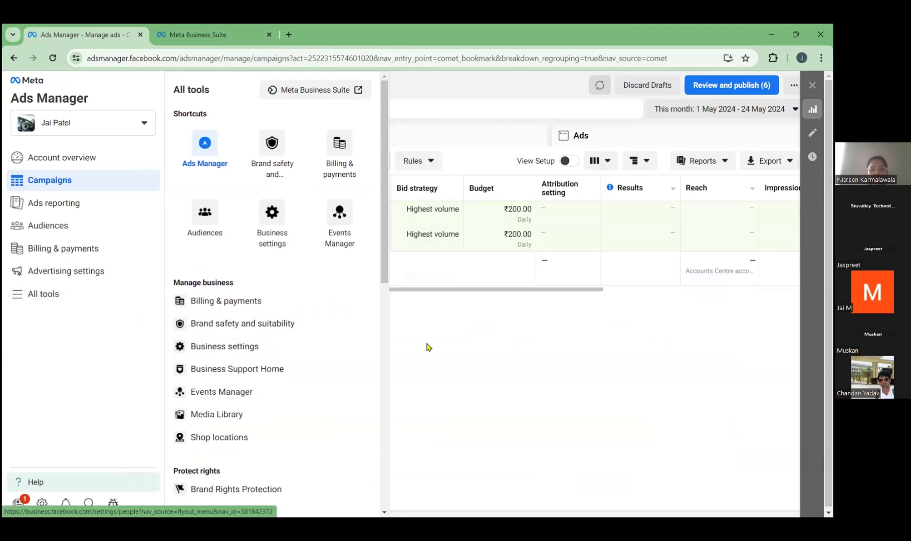
pyautogui.moveTo(427, 289); pyautogui.dragTo(668, 291)
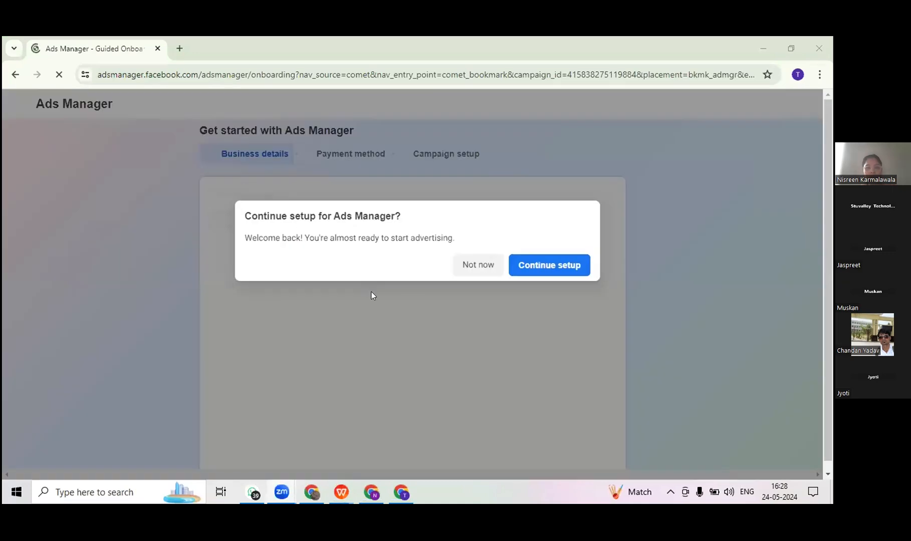
# Step: Postpone the Ads Manager setup in the second account and choose to explore Ads Manager instead of creating a campaign
pyautogui.click(473, 266)
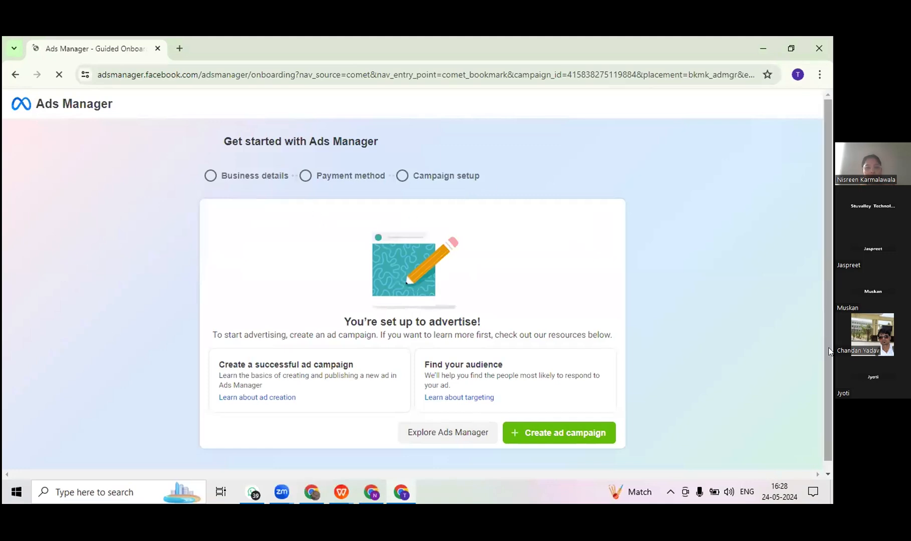
pyautogui.scroll(-1, 829, 371)
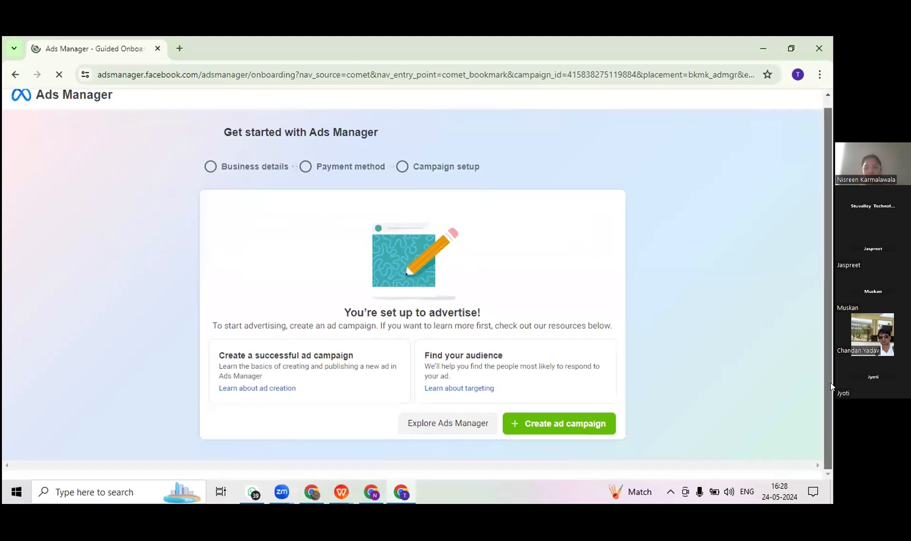
pyautogui.click(464, 423)
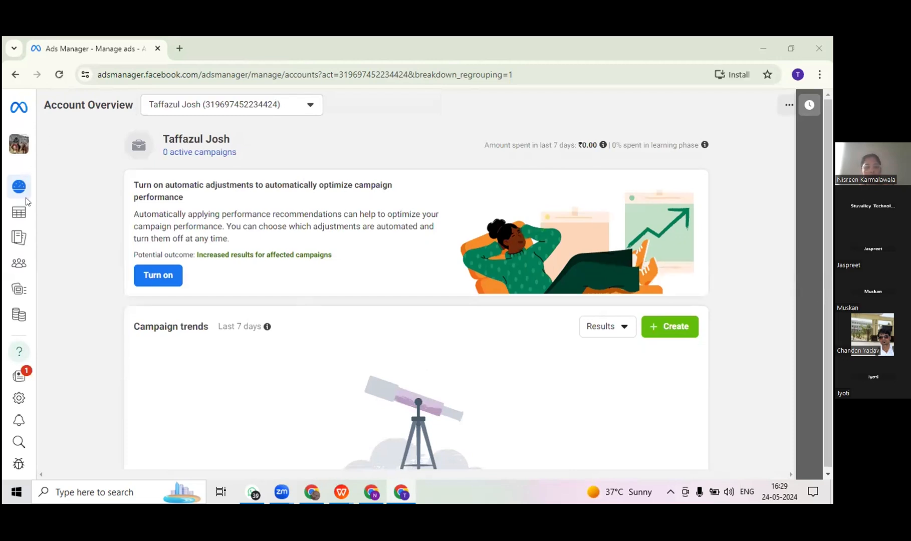
# Step: Open the Campaigns list from the account overview and look across the leads campaign's setup columns
pyautogui.moveTo(19, 186)
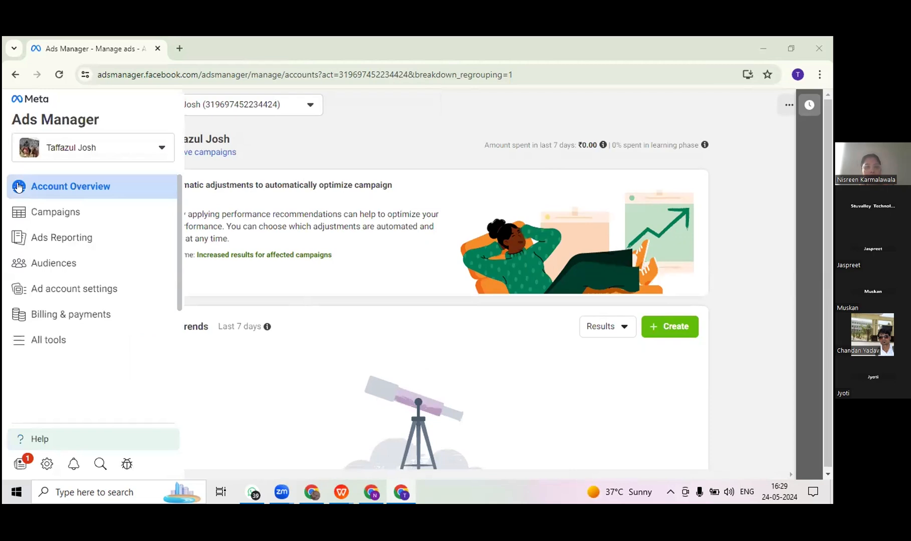
pyautogui.click(45, 212)
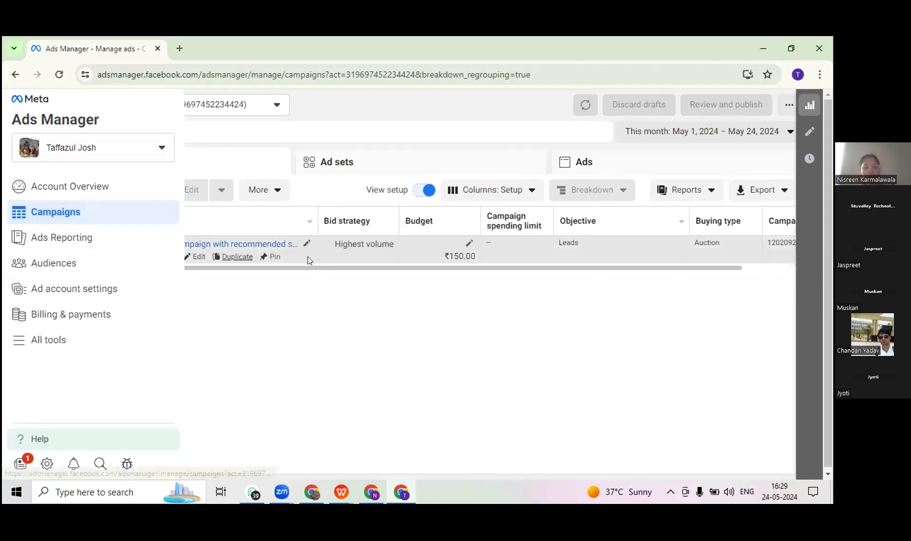
pyautogui.moveTo(315, 267); pyautogui.dragTo(513, 280)
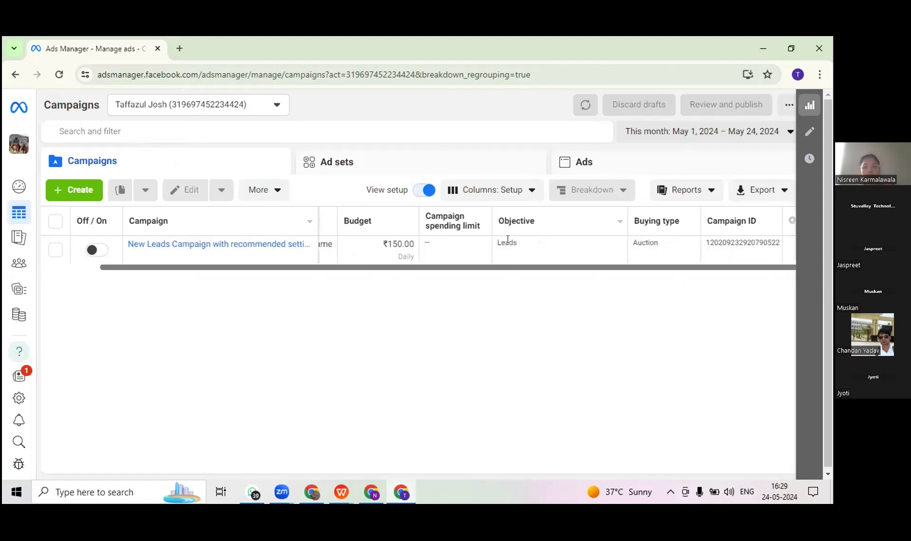
pyautogui.moveTo(502, 265); pyautogui.dragTo(313, 273)
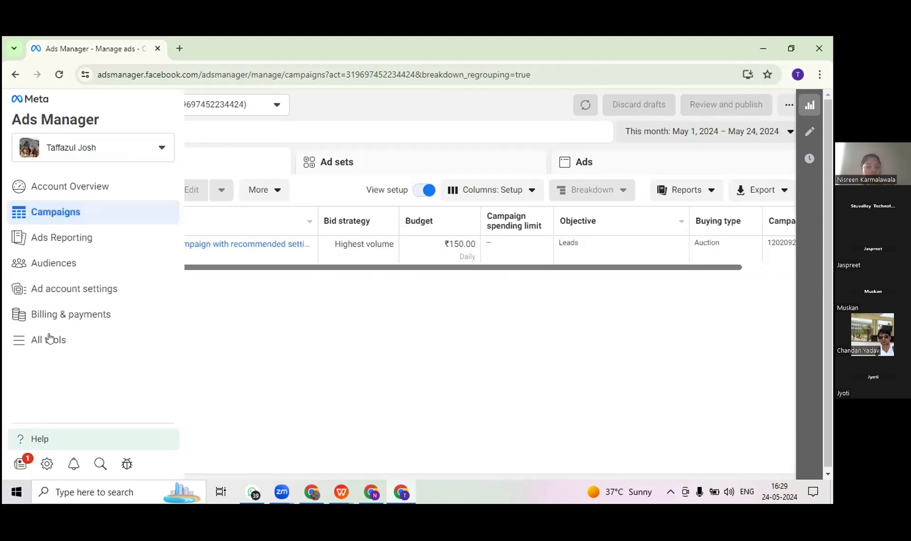
# Step: Open Insights from the Analyze and report group of the All tools list and continue past the weekly review to all insights
pyautogui.click(49, 339)
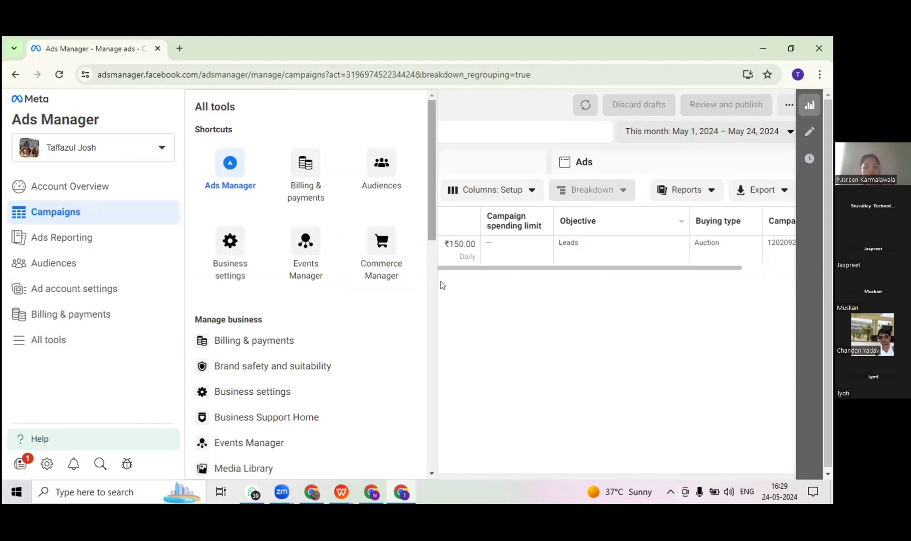
pyautogui.scroll(-3, 441, 281)
pyautogui.scroll(-2, 446, 321)
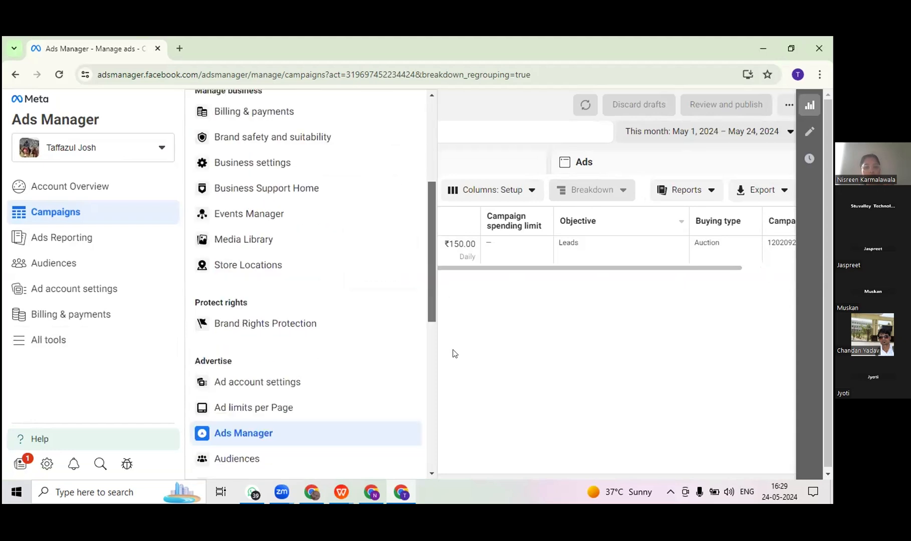
pyautogui.scroll(-2, 453, 353)
pyautogui.scroll(-2, 462, 395)
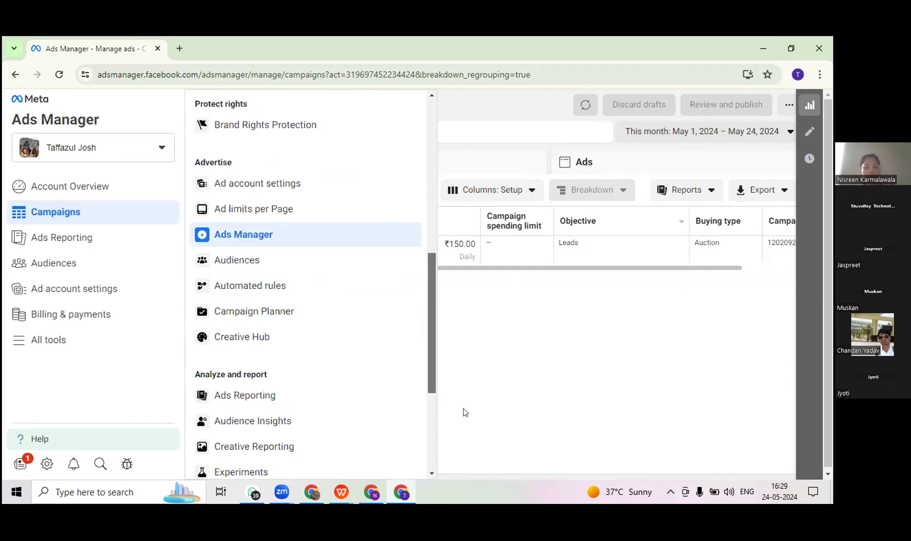
pyautogui.scroll(-3, 466, 436)
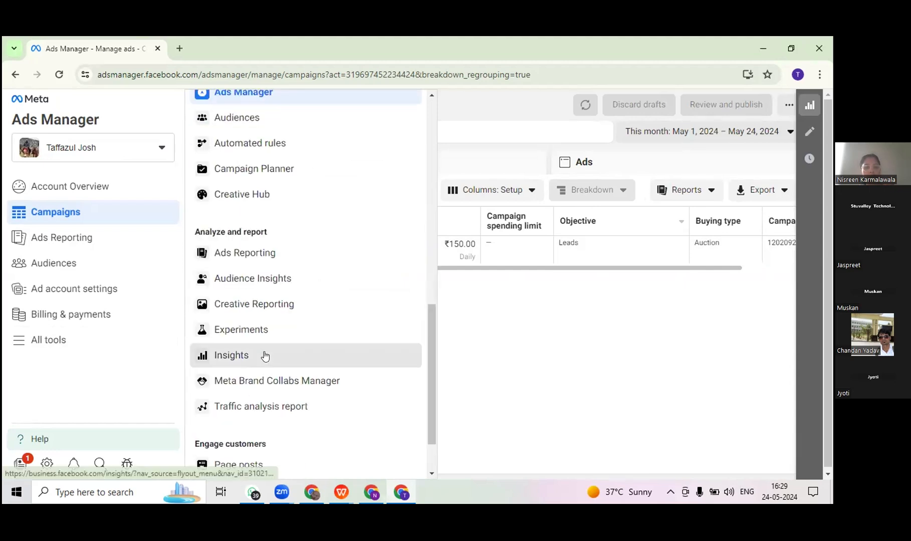
pyautogui.click(265, 356)
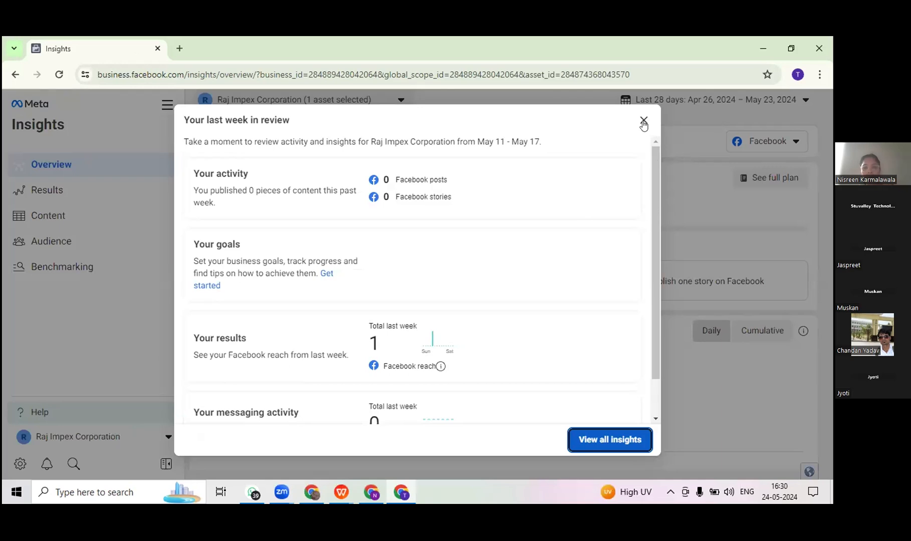
pyautogui.click(626, 447)
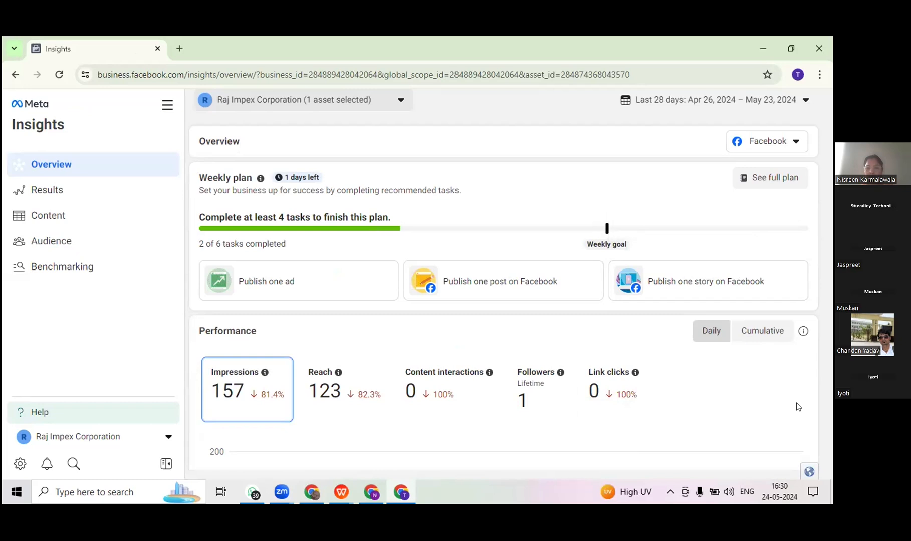
# Step: Examine the Content interactions and Followers metrics in the Insights Performance section, along with the audience breakdown and reach growth suggestions
pyautogui.click(566, 417)
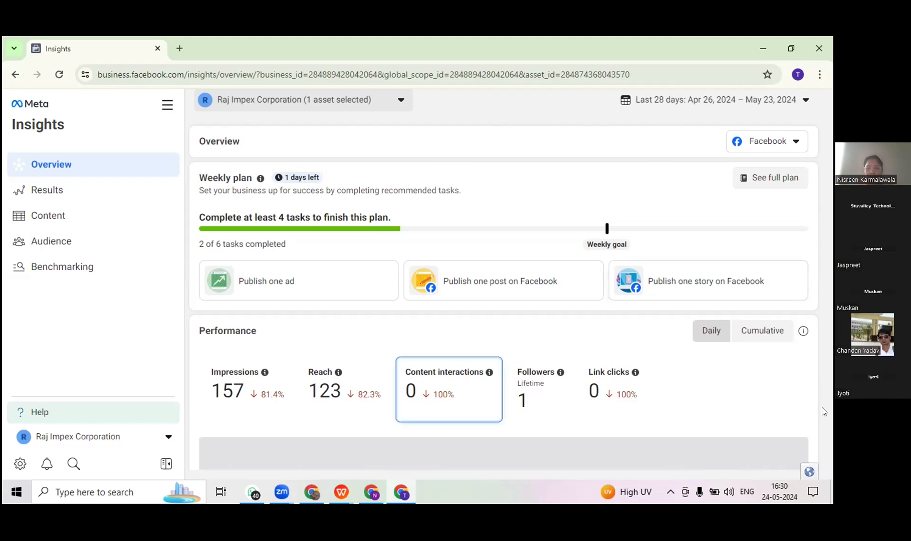
pyautogui.scroll(-1, 776, 405)
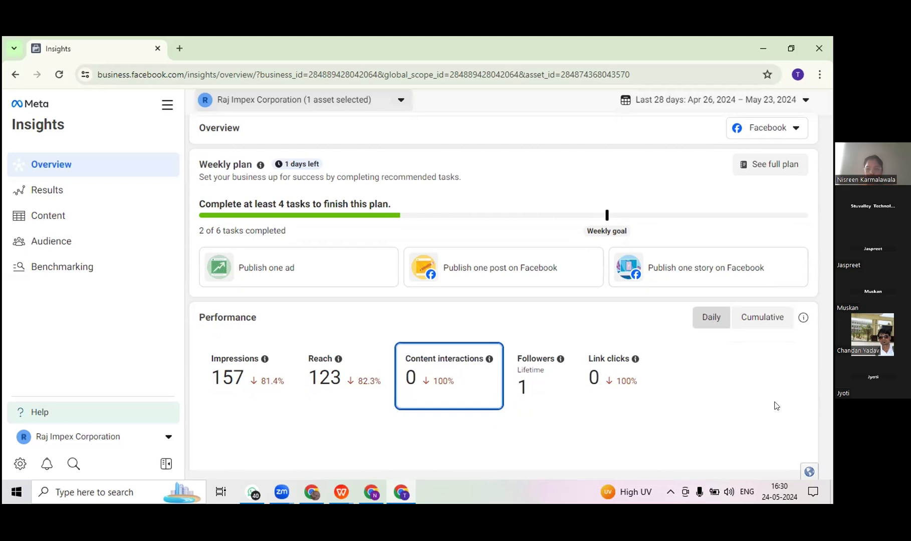
pyautogui.scroll(-3, 777, 406)
pyautogui.scroll(1, 776, 406)
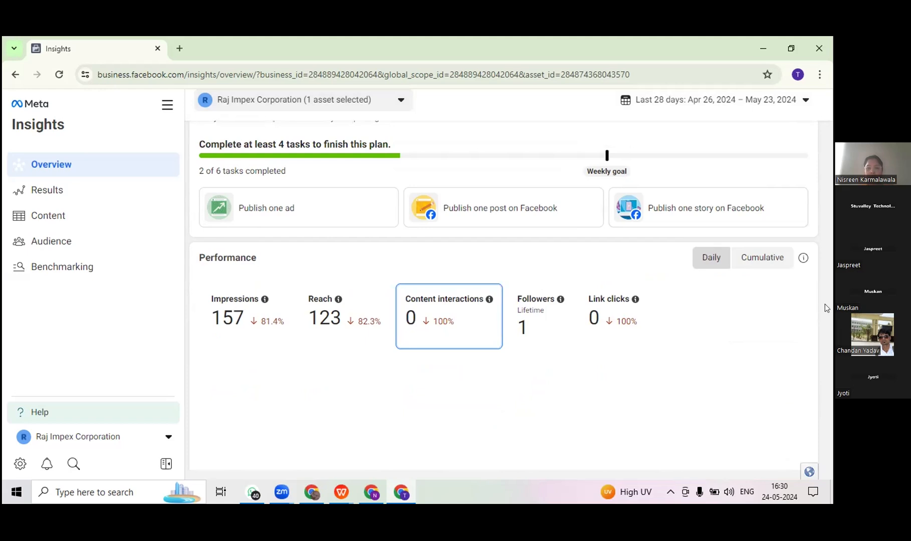
pyautogui.click(525, 304)
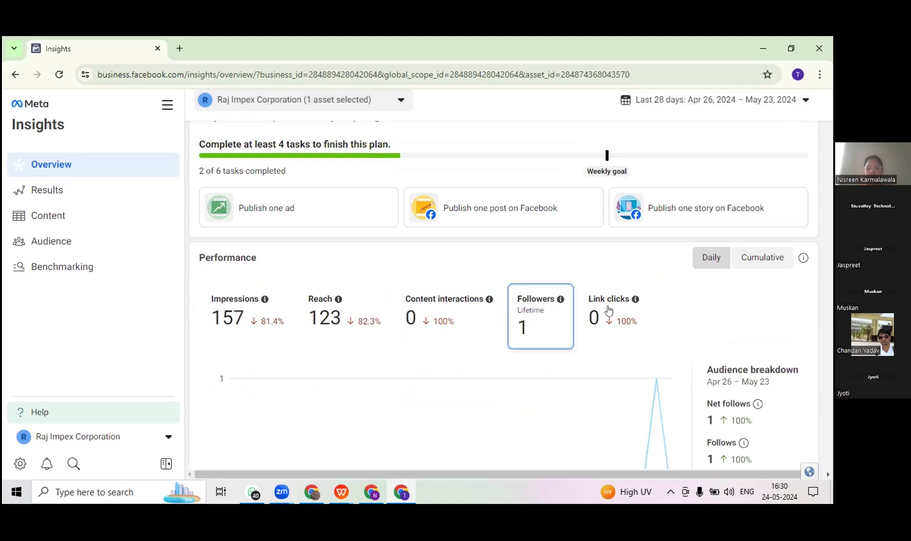
pyautogui.scroll(-6, 609, 310)
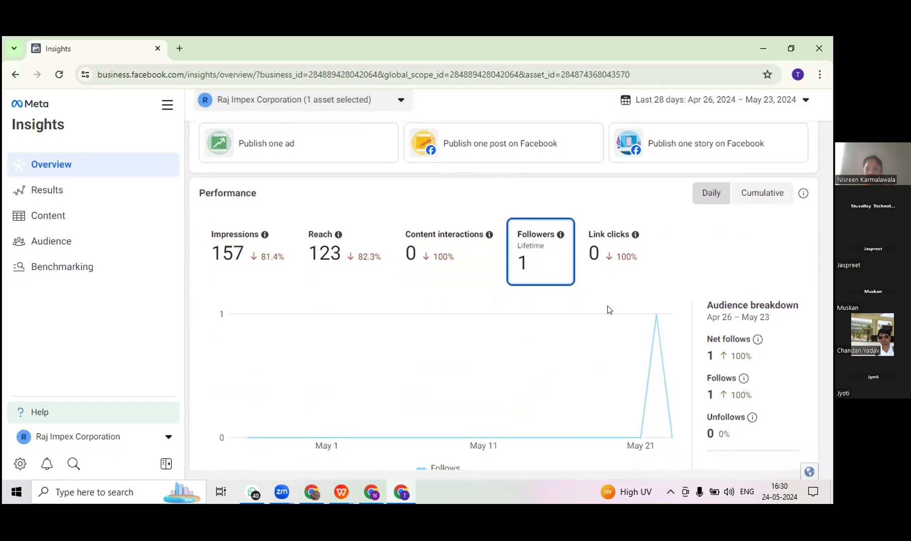
pyautogui.scroll(-1, 606, 307)
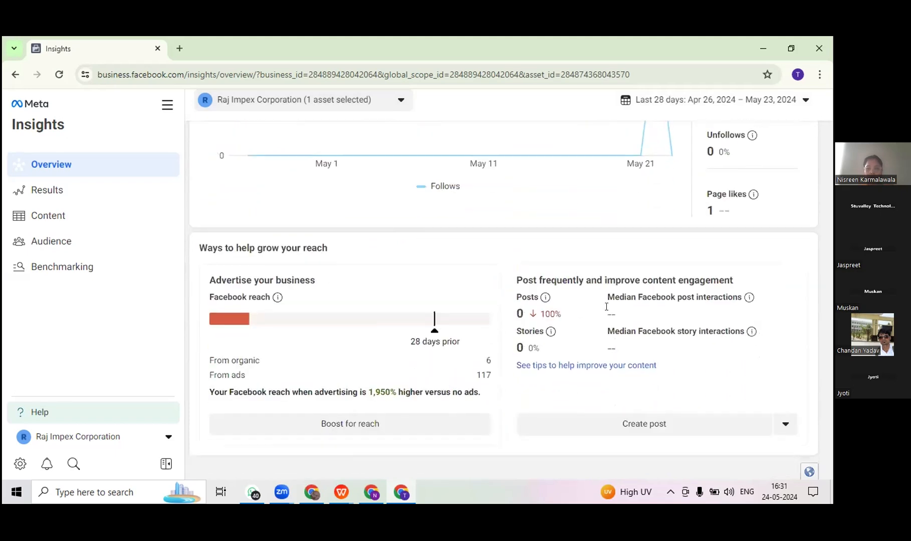
pyautogui.scroll(1, 606, 307)
pyautogui.scroll(-1, 607, 307)
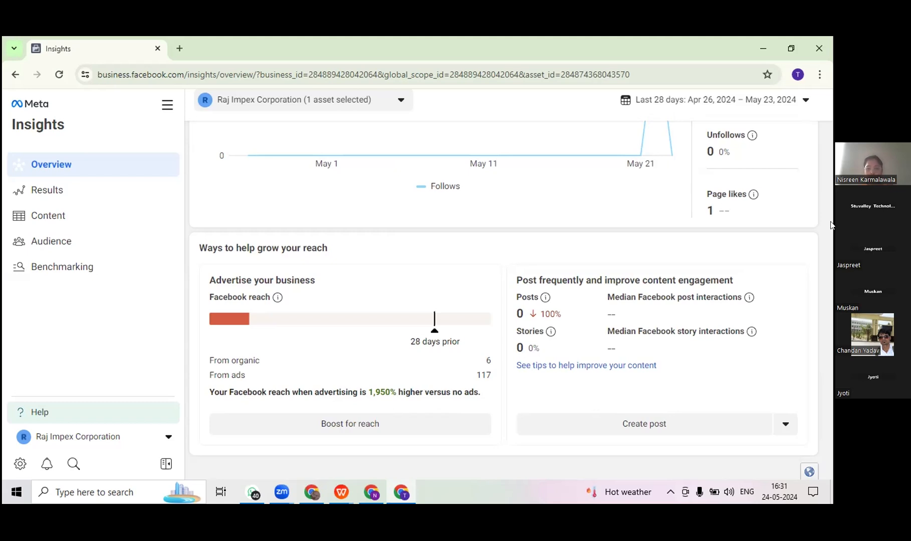
pyautogui.scroll(8, 829, 251)
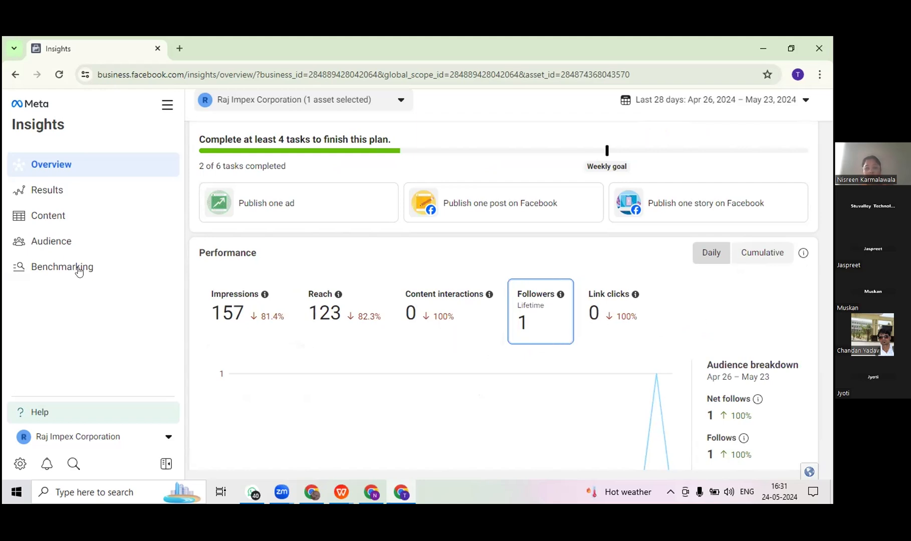
# Step: View the reach and visits charts under Results and the All content page, and return to the Insights Overview
pyautogui.click(46, 195)
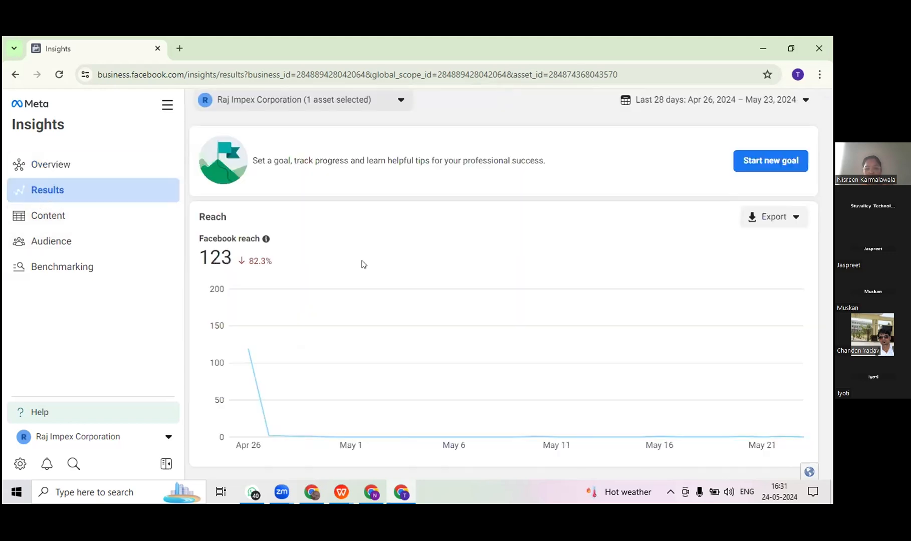
pyautogui.scroll(-6, 831, 292)
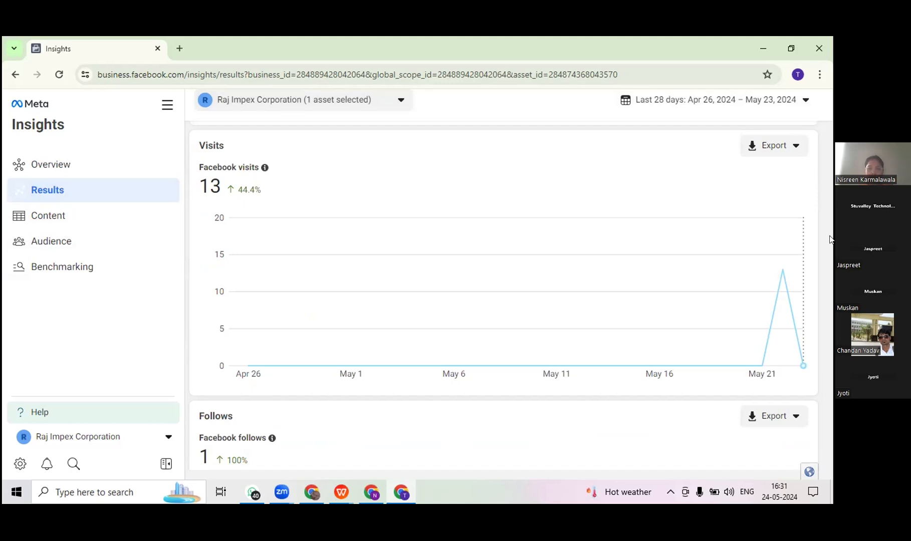
pyautogui.click(60, 221)
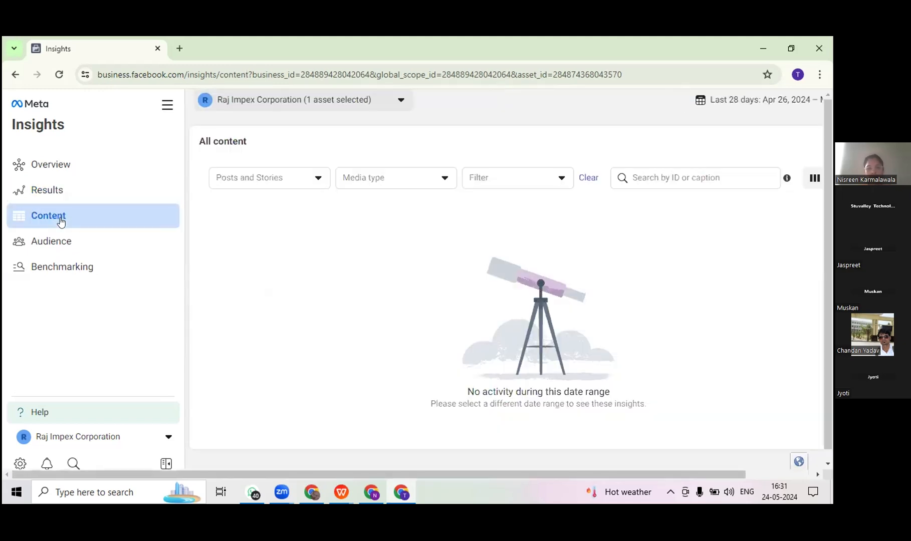
pyautogui.click(56, 167)
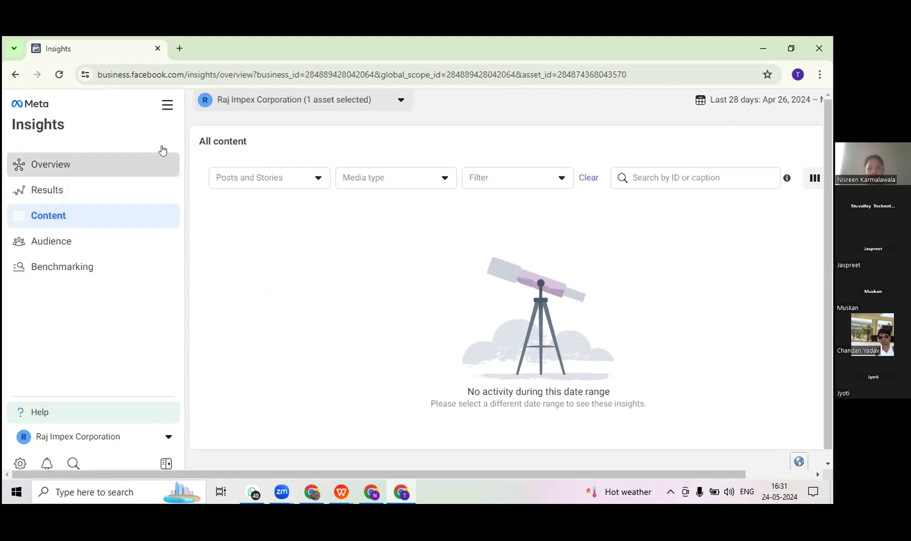
# Step: Go back through the visited Insights pages to the Ads Manager campaigns list and display its All tools list
pyautogui.click(15, 75)
pyautogui.click(15, 75)
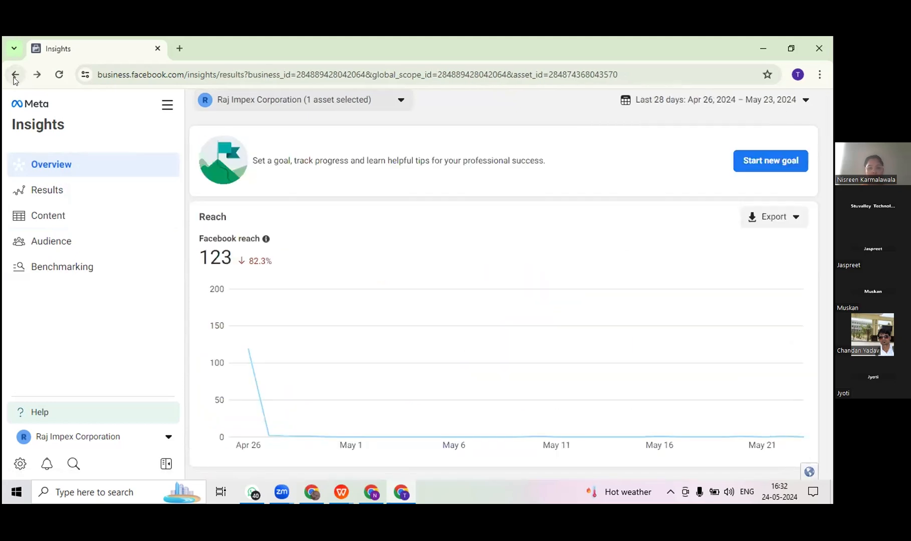
pyautogui.click(15, 75)
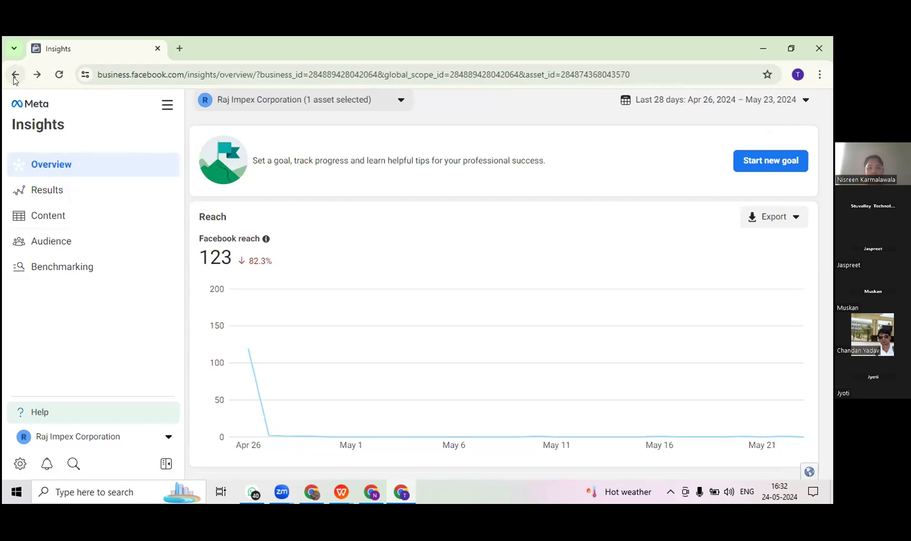
pyautogui.click(15, 75)
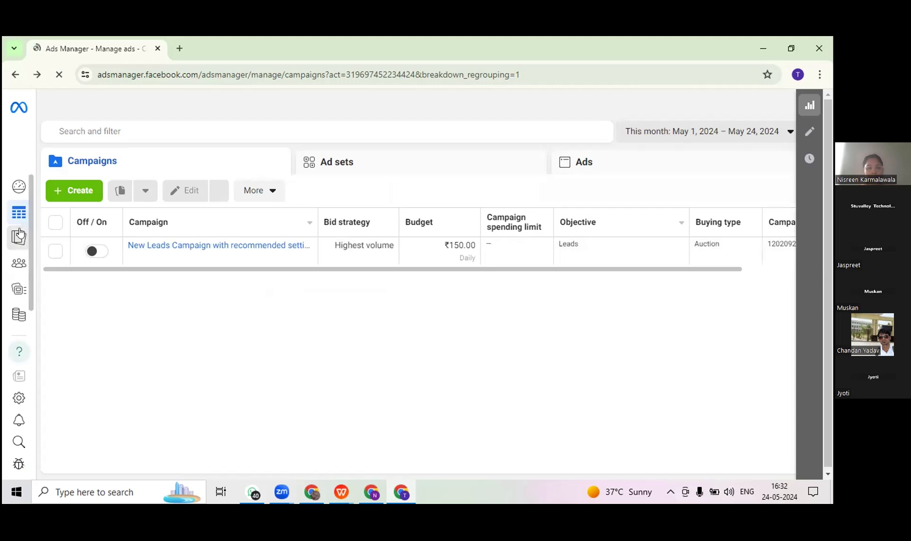
pyautogui.moveTo(19, 233)
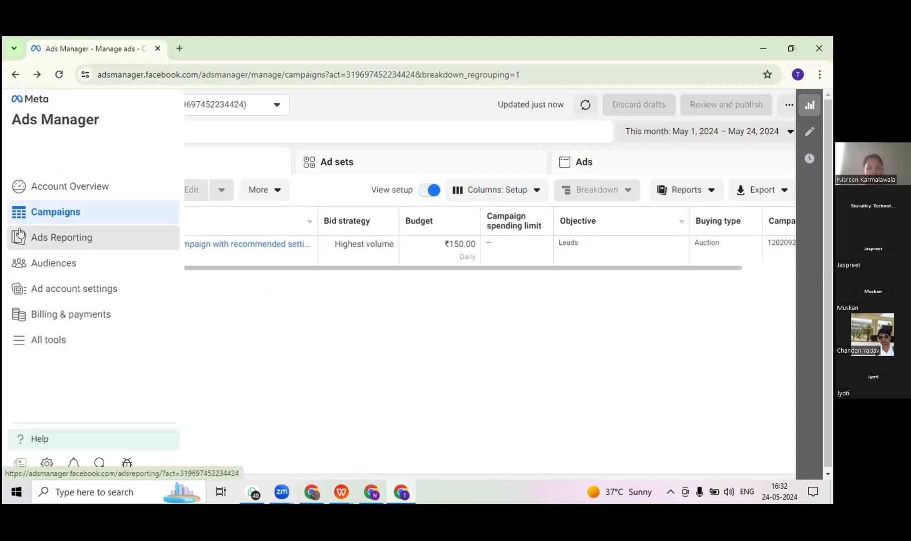
pyautogui.click(47, 338)
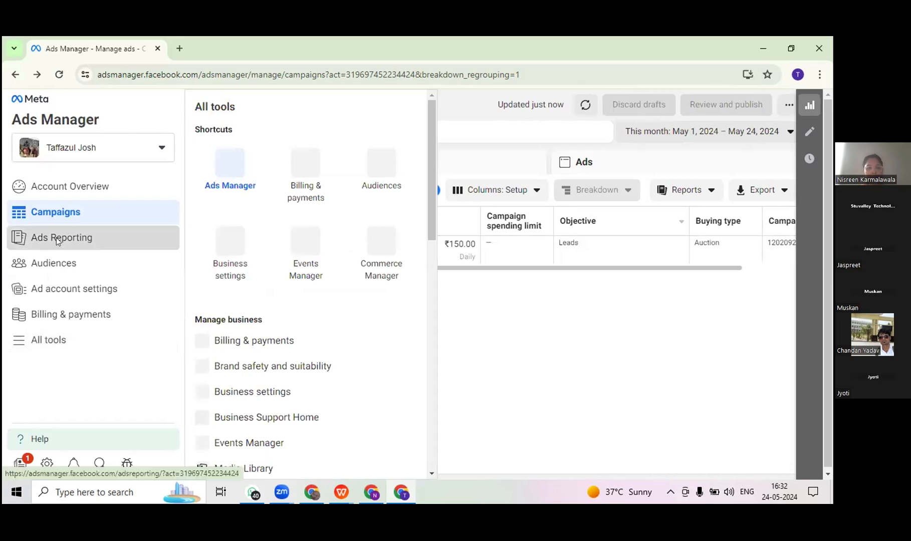
# Step: Open Ads Reporting, continue past the breakdowns notice, and close the pivot table customization to view the full set of report columns
pyautogui.click(57, 237)
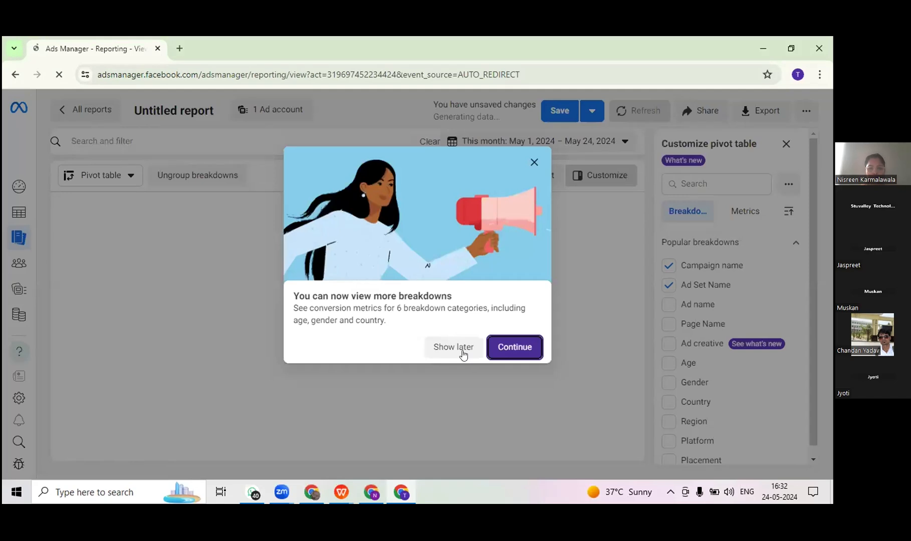
pyautogui.click(514, 346)
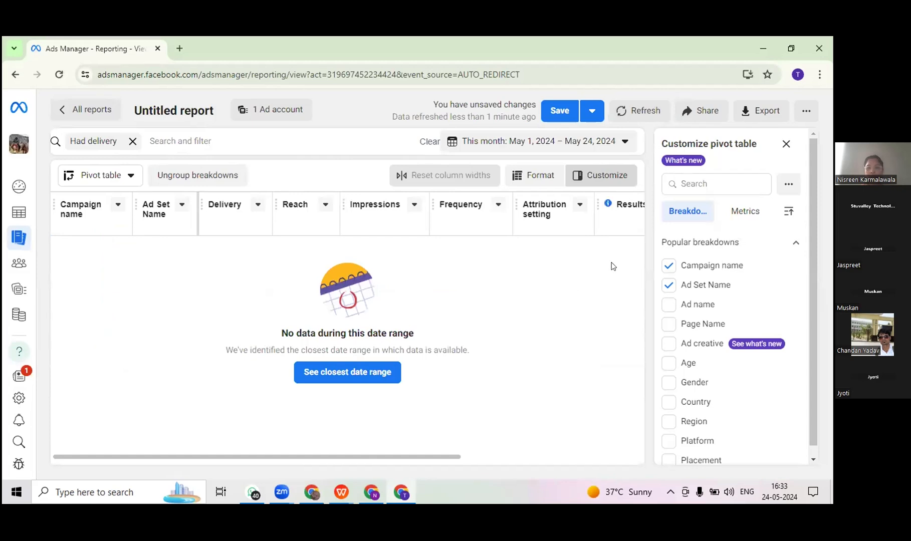
pyautogui.click(786, 146)
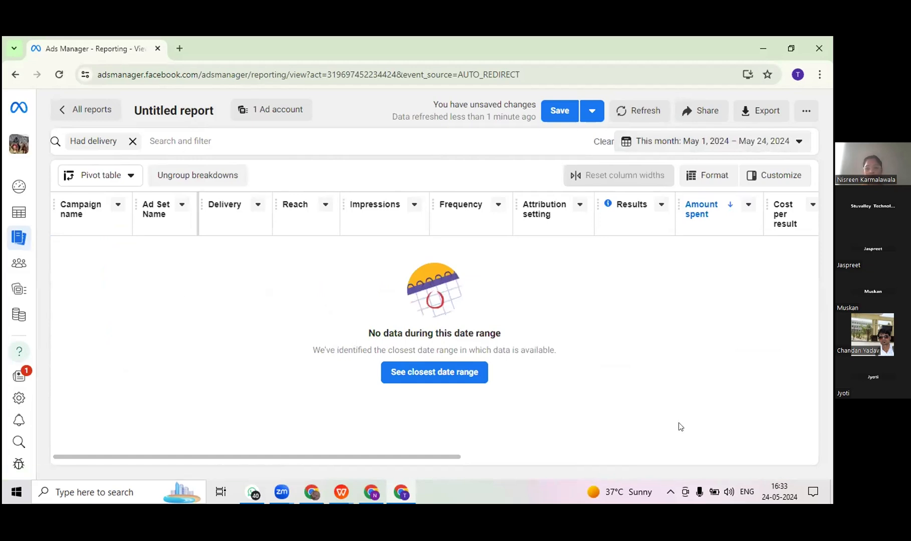
pyautogui.moveTo(547, 459); pyautogui.dragTo(216, 457)
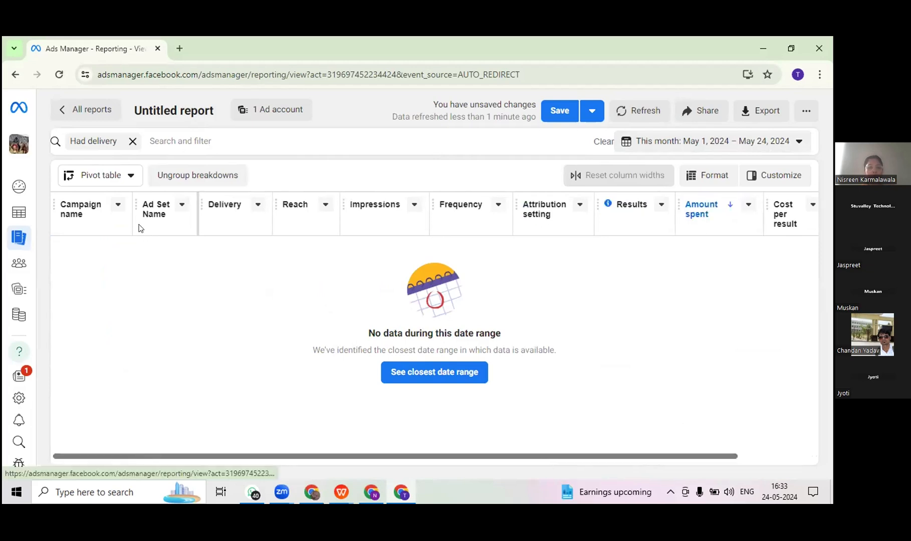
pyautogui.moveTo(89, 203)
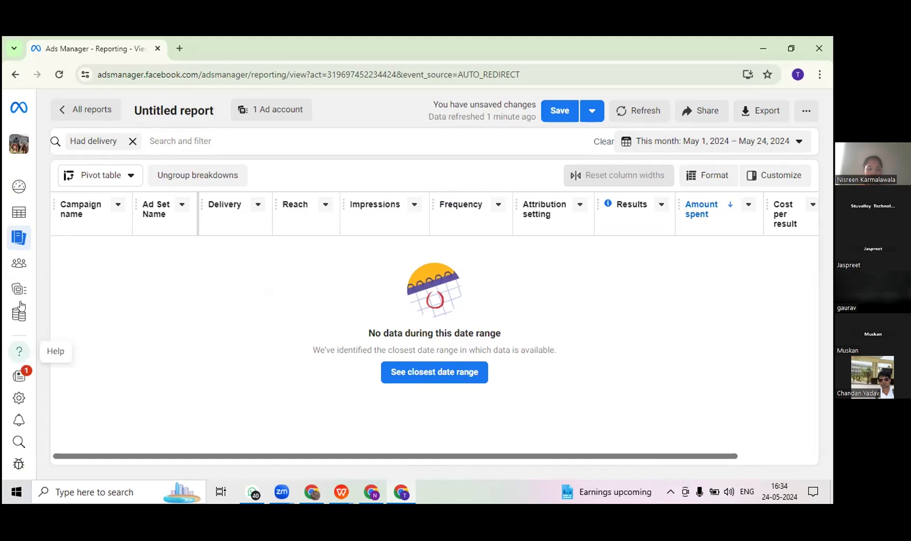
# Step: Look through the Ads Manager All tools list from Shortcuts to Sell products and services, and close it
pyautogui.moveTo(39, 343)
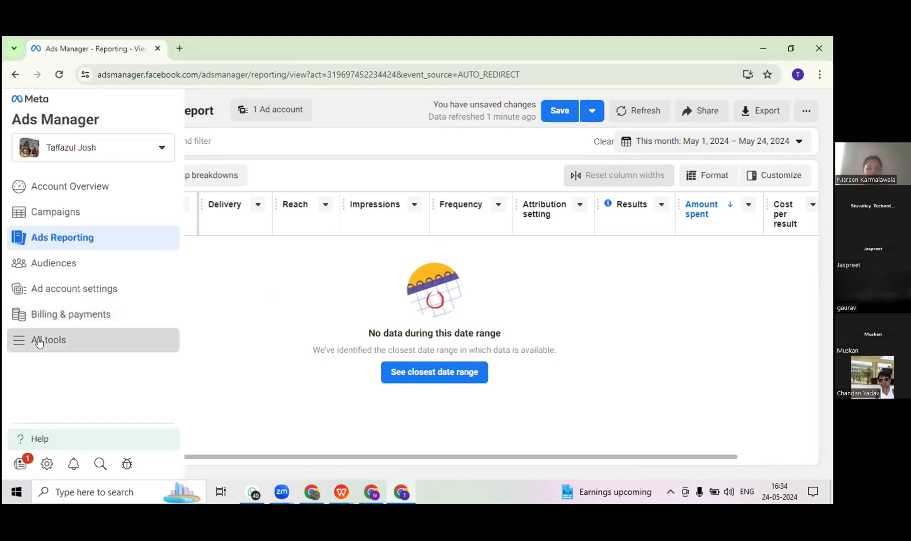
pyautogui.click(39, 341)
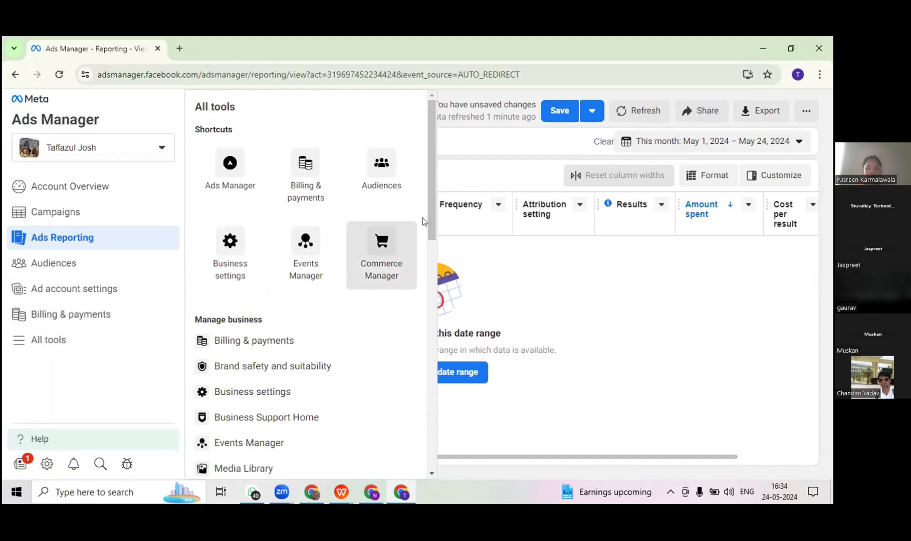
pyautogui.scroll(-1, 430, 241)
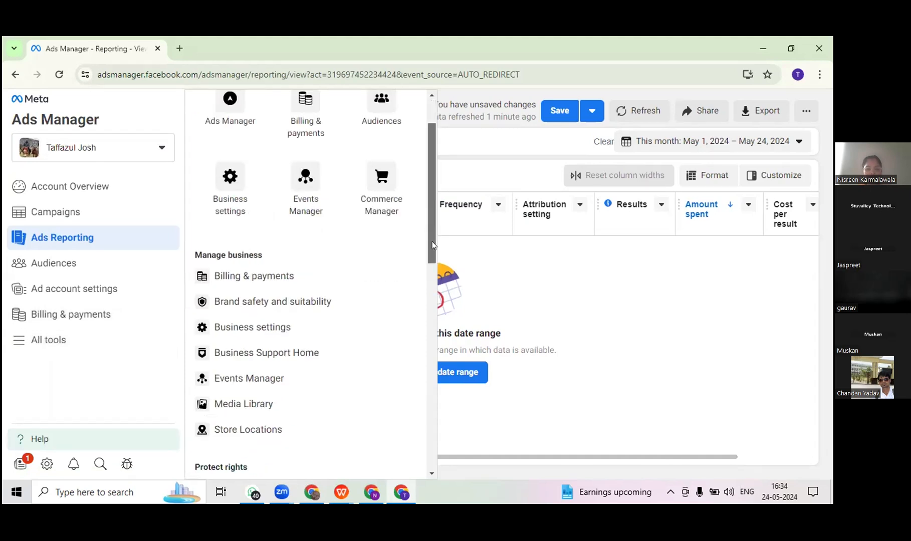
pyautogui.scroll(-2, 431, 255)
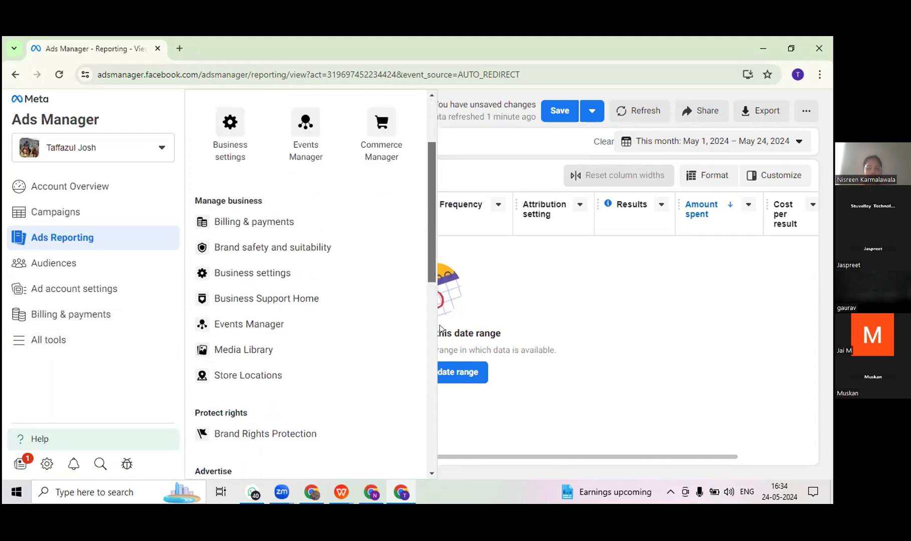
pyautogui.scroll(-4, 441, 333)
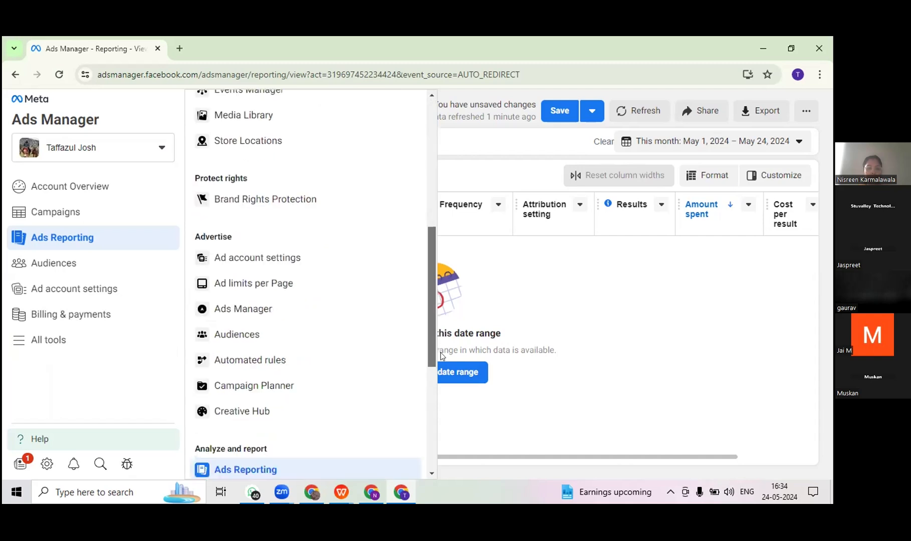
pyautogui.scroll(-3, 444, 401)
pyautogui.scroll(-2, 448, 436)
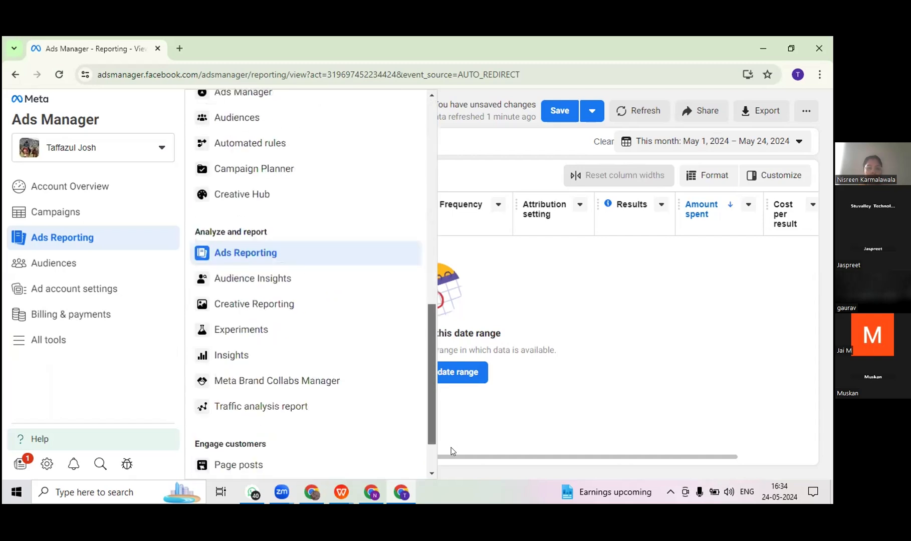
pyautogui.scroll(-1, 451, 451)
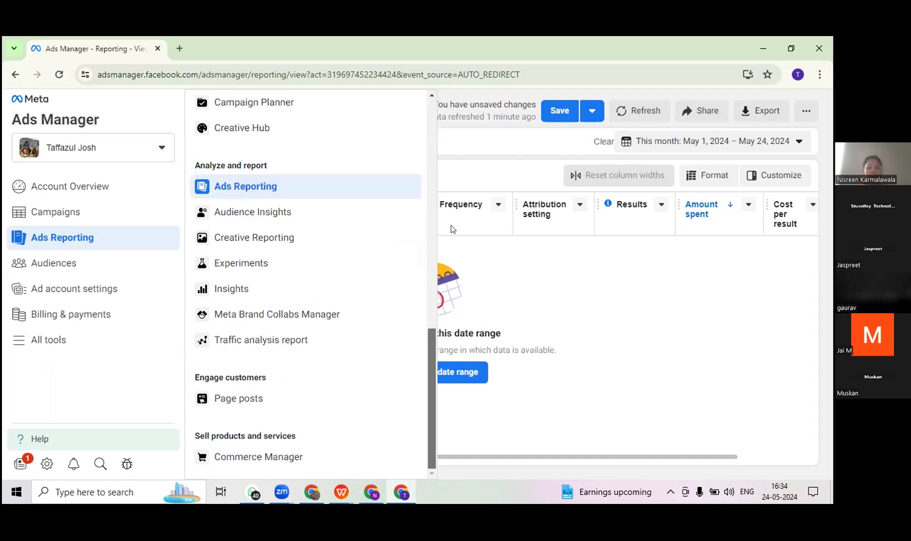
pyautogui.scroll(10, 452, 228)
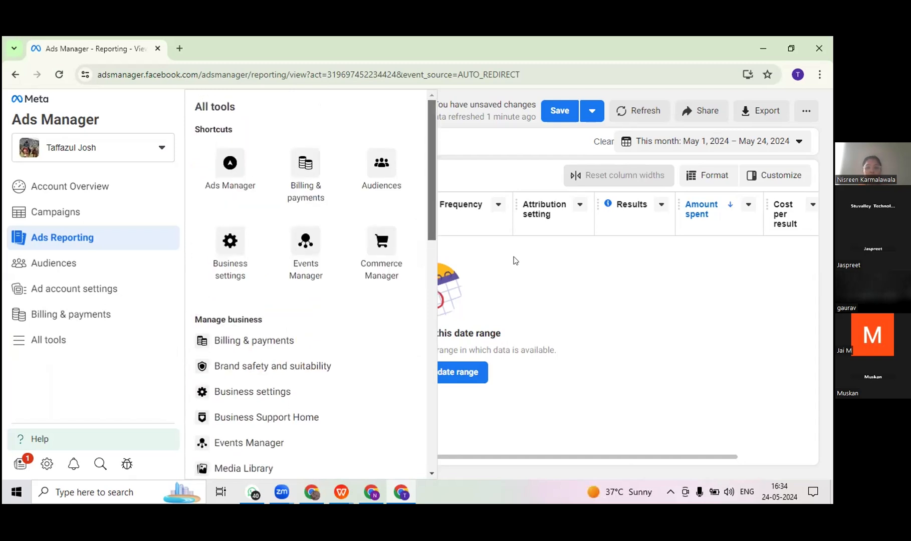
pyautogui.click(523, 448)
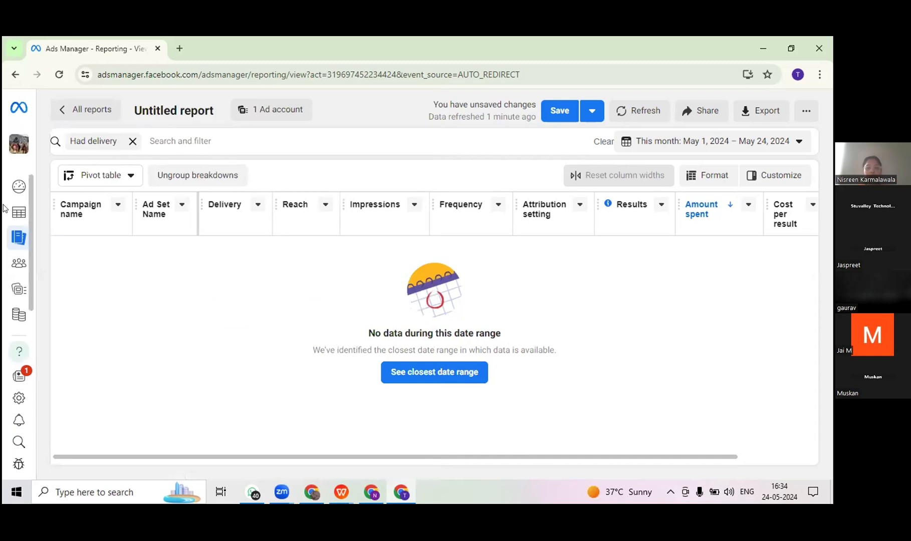
# Step: Return from the untitled report to the Ads Reporting reports list and check the end of its All tools list
pyautogui.moveTo(24, 311)
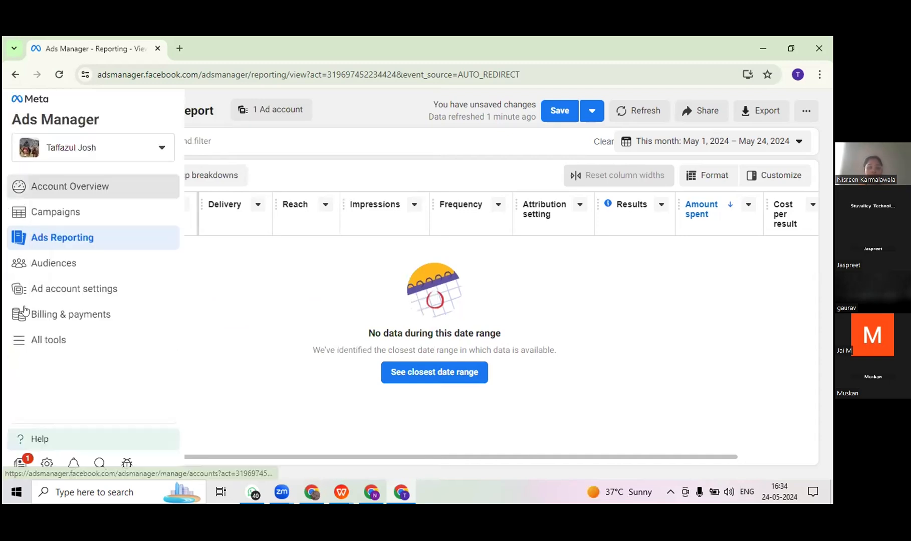
pyautogui.click(36, 344)
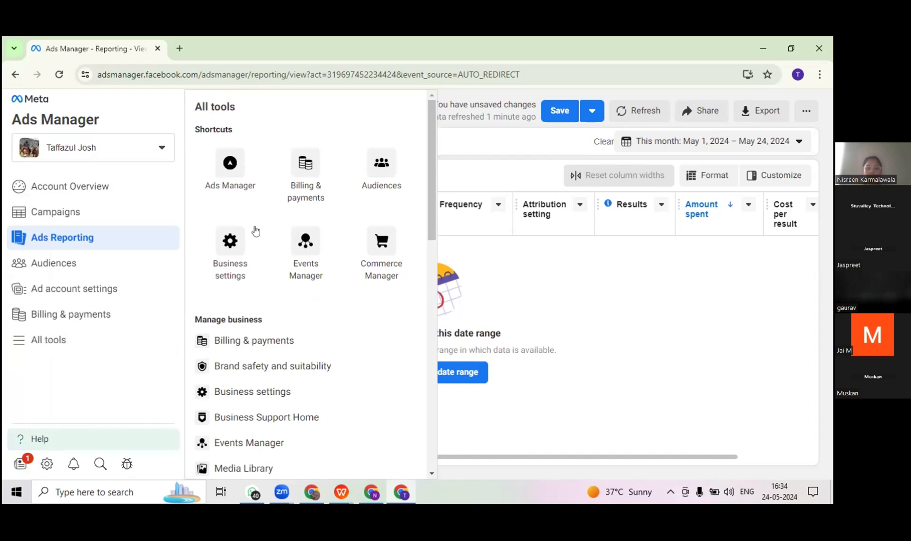
pyautogui.click(16, 76)
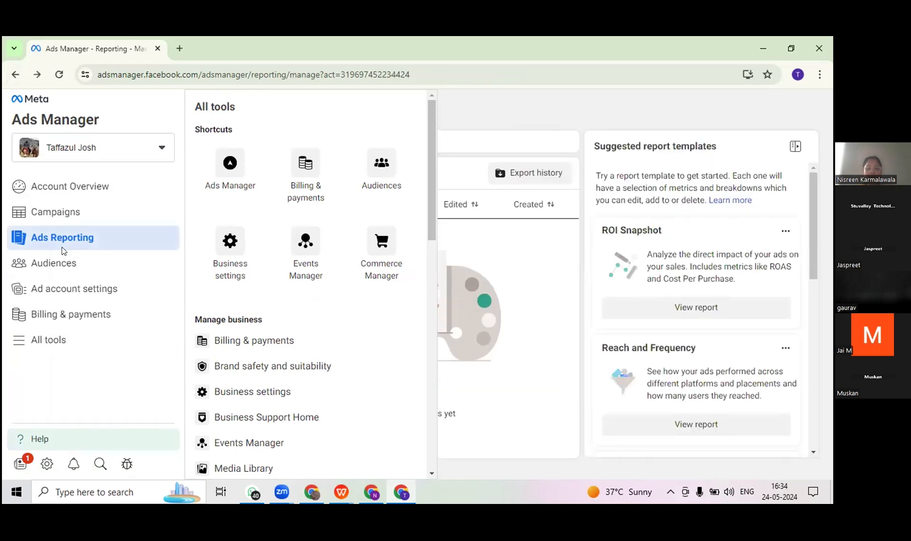
pyautogui.click(64, 335)
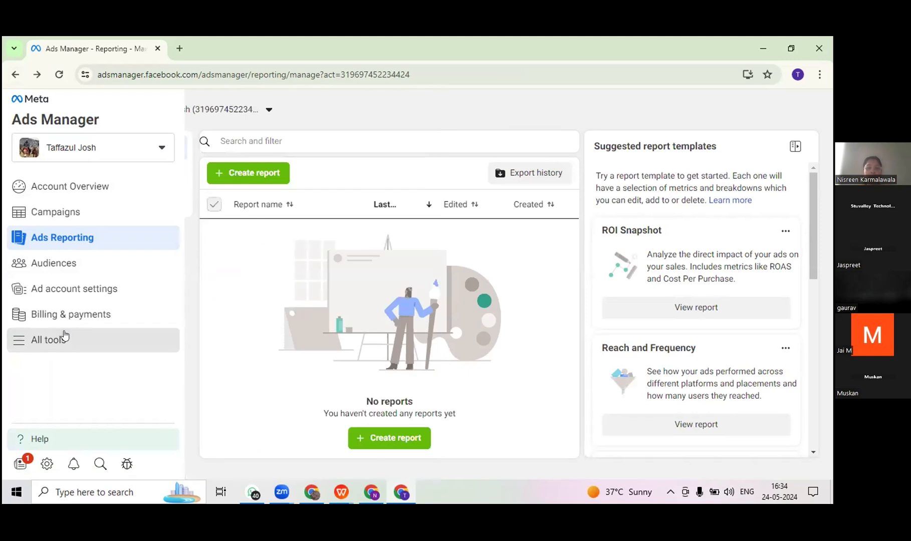
pyautogui.click(64, 335)
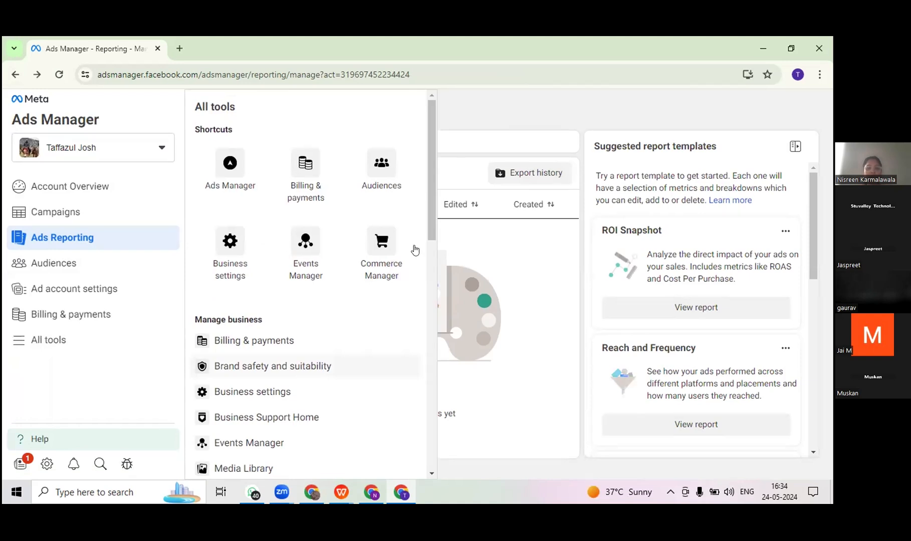
pyautogui.moveTo(431, 231); pyautogui.dragTo(423, 488)
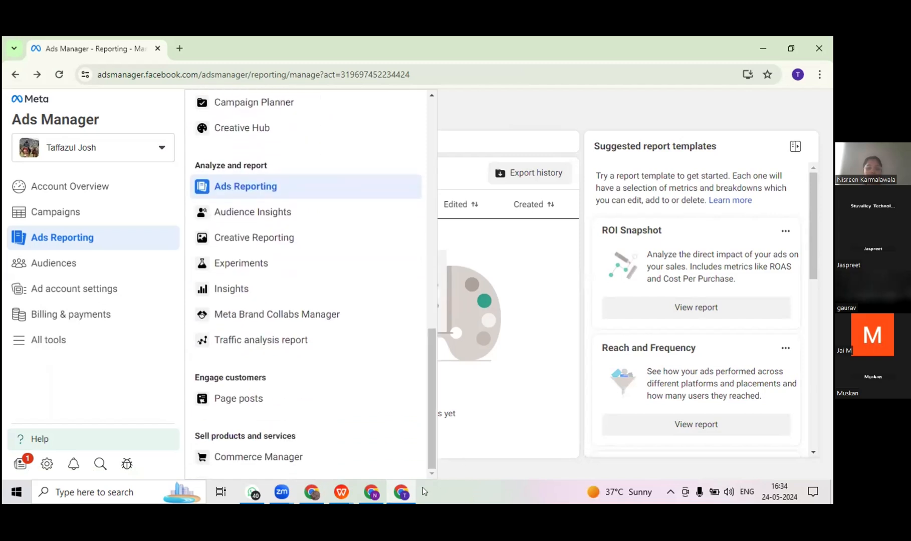
pyautogui.click(108, 368)
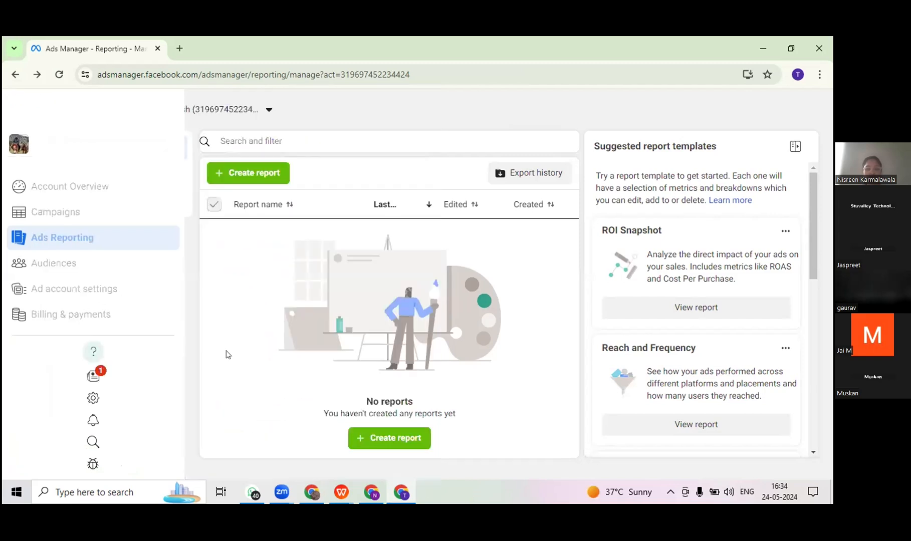
# Step: Open Account Overview, switch to the Chrome window with the other ad account's Ads Manager, and review its All tools list
pyautogui.click(8, 193)
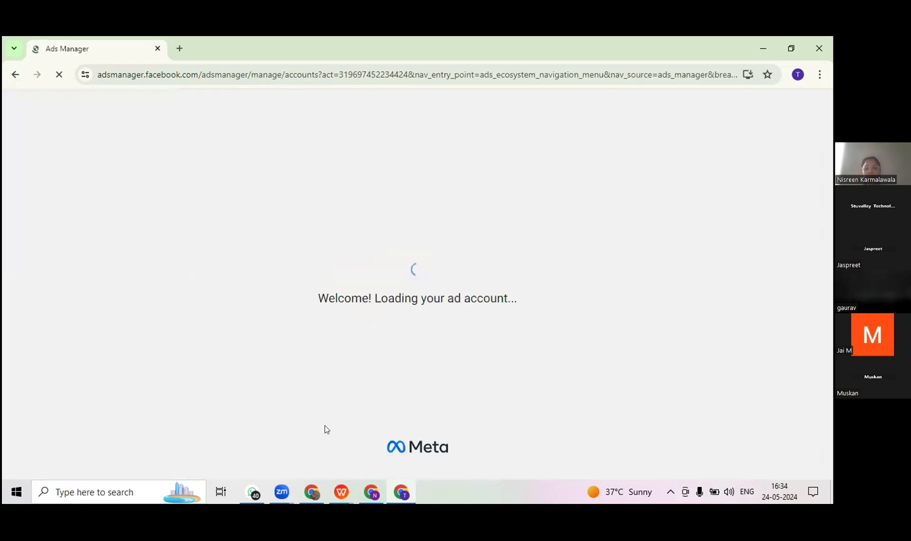
pyautogui.click(316, 494)
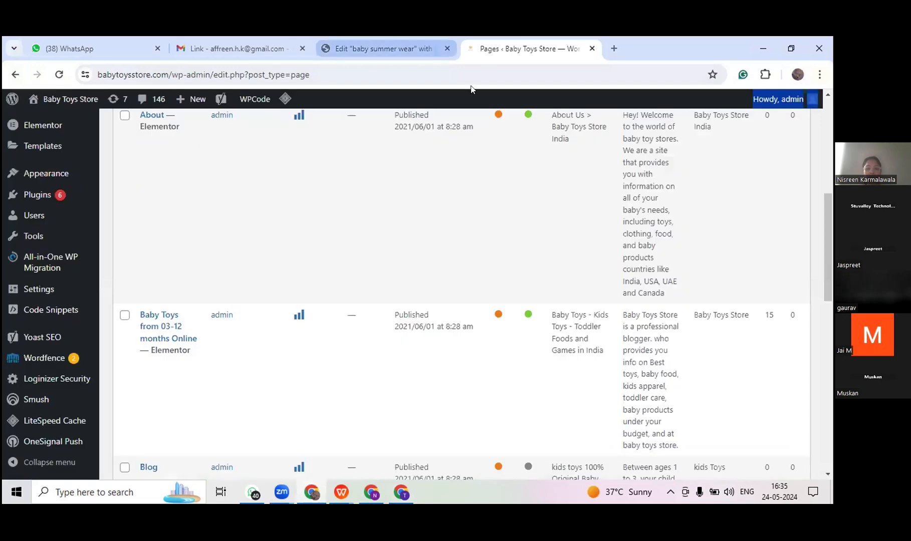
pyautogui.click(372, 496)
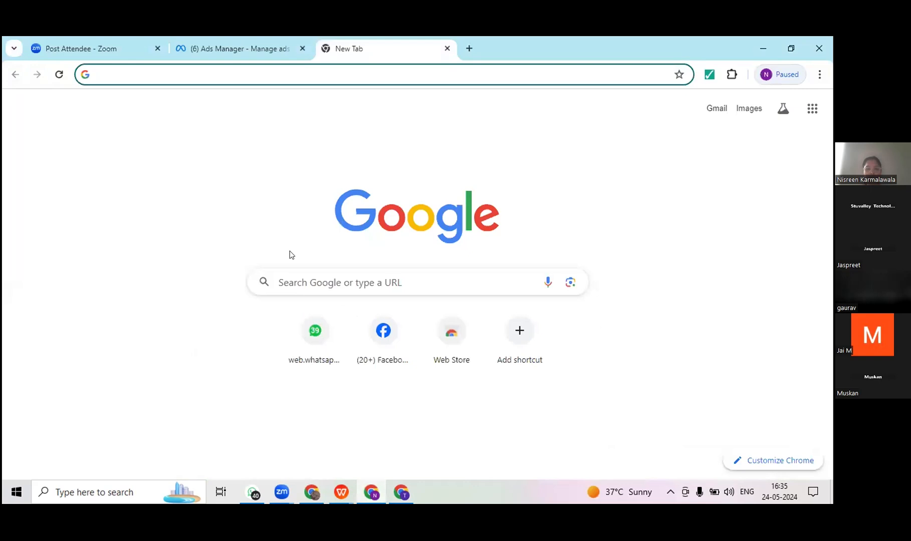
pyautogui.click(249, 46)
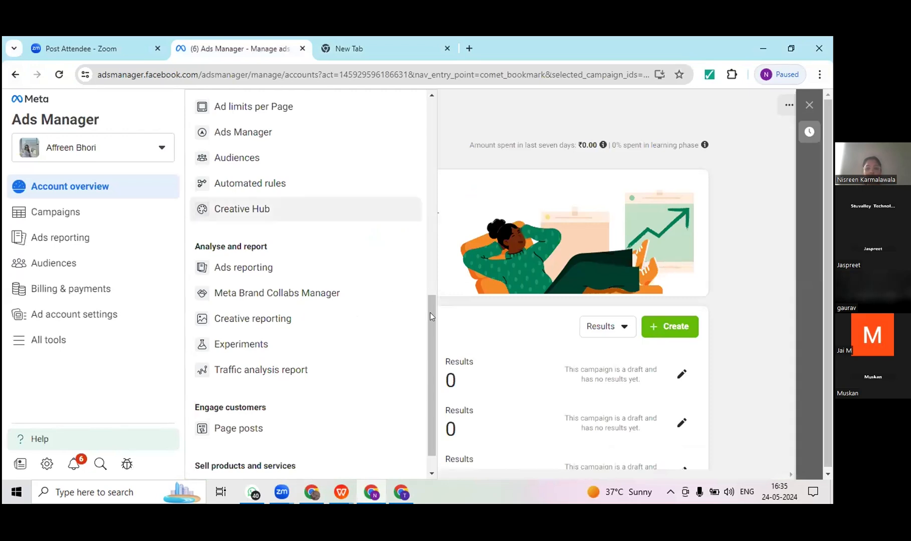
pyautogui.scroll(10, 427, 122)
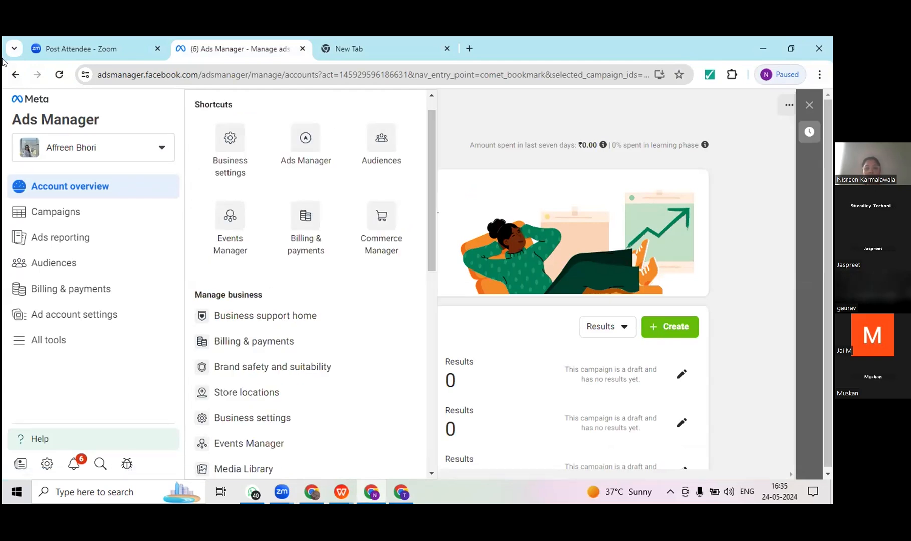
pyautogui.click(15, 74)
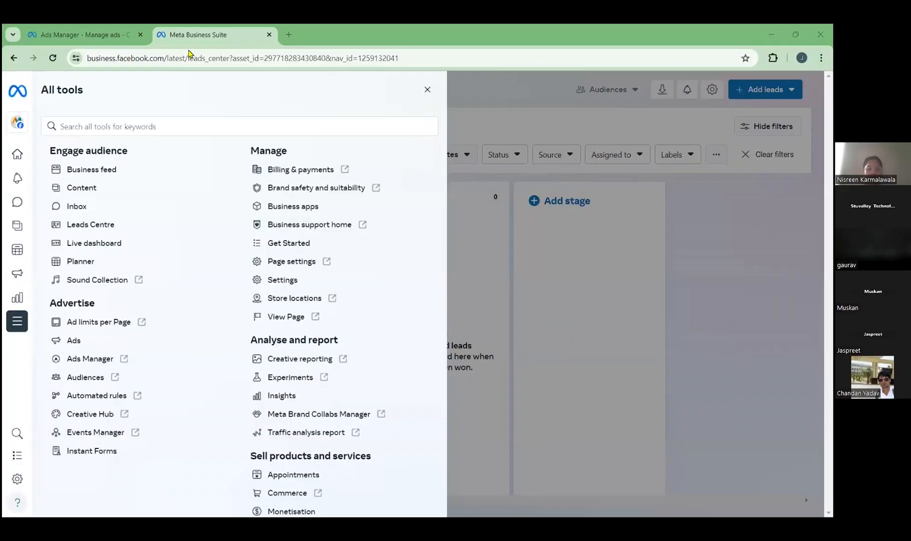
# Step: Go back to the Meta Business Suite home page and open Leads Centre from the Engage audience group of All tools
pyautogui.click(16, 60)
pyautogui.click(16, 60)
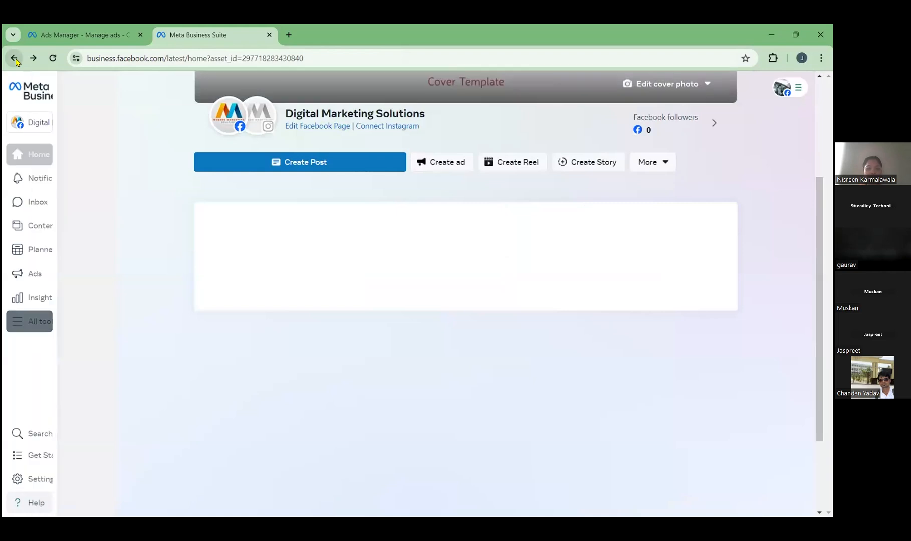
pyautogui.click(39, 327)
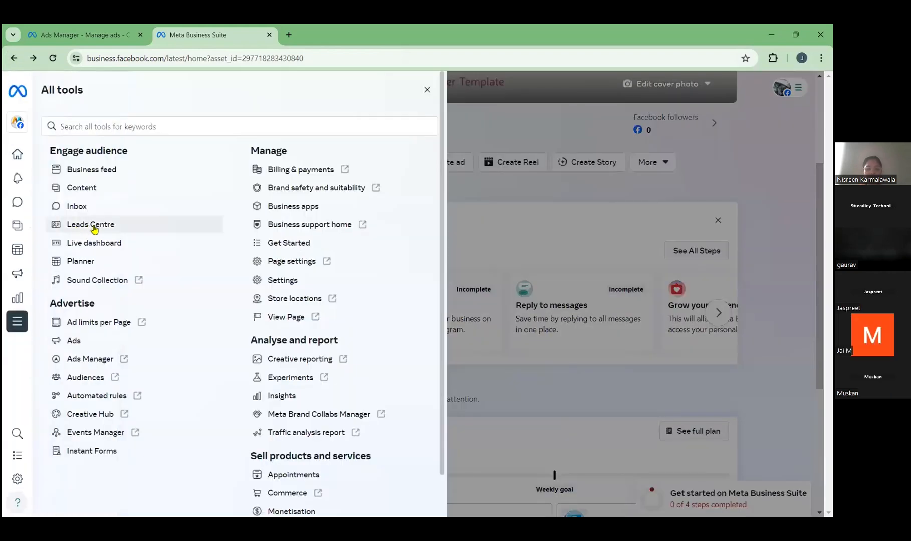
pyautogui.click(91, 225)
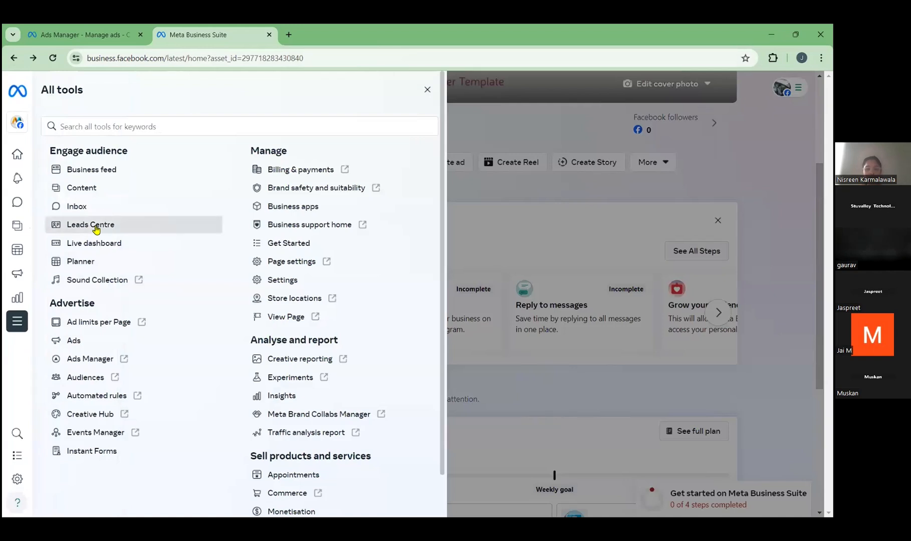
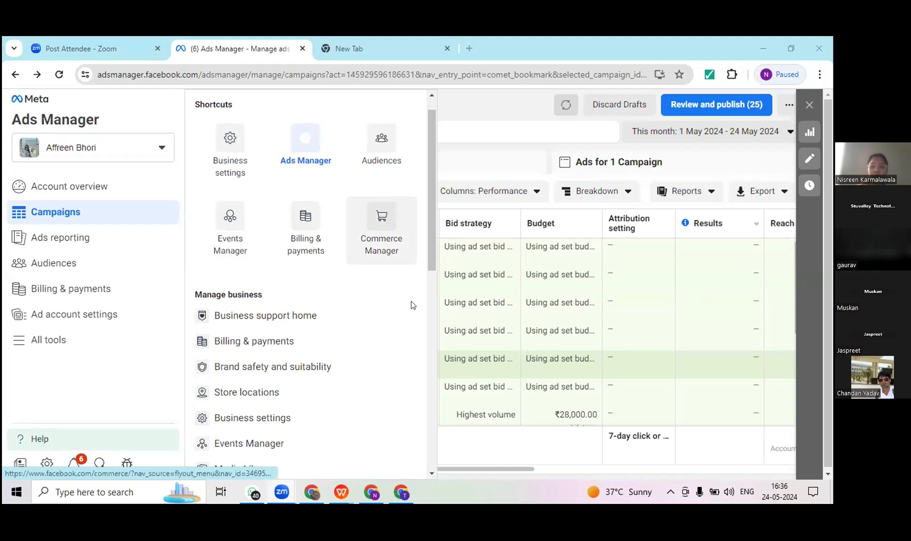
# Step: Return from Ads Manager to the Facebook home feed, open the AXIS lifestyle Page and dismiss its pop-up
pyautogui.click(430, 310)
pyautogui.scroll(6, 430, 310)
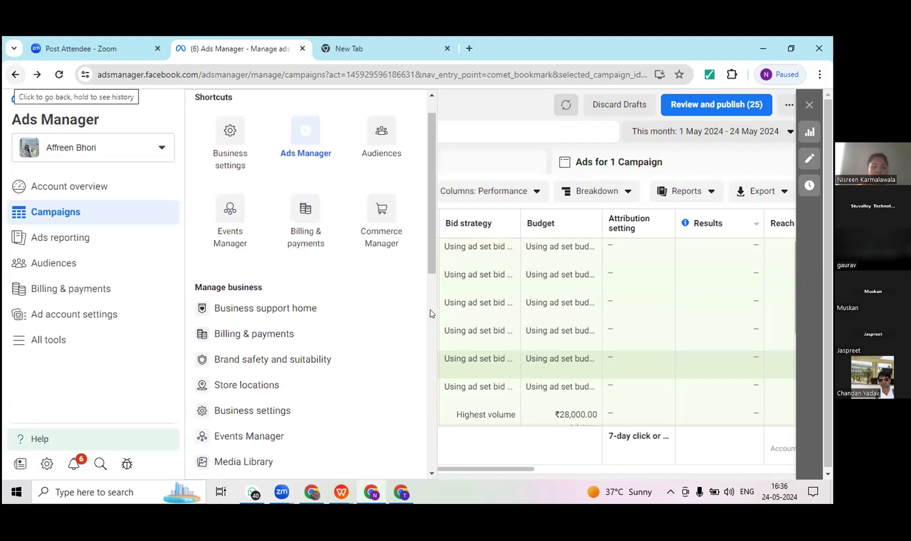
pyautogui.click(9, 78)
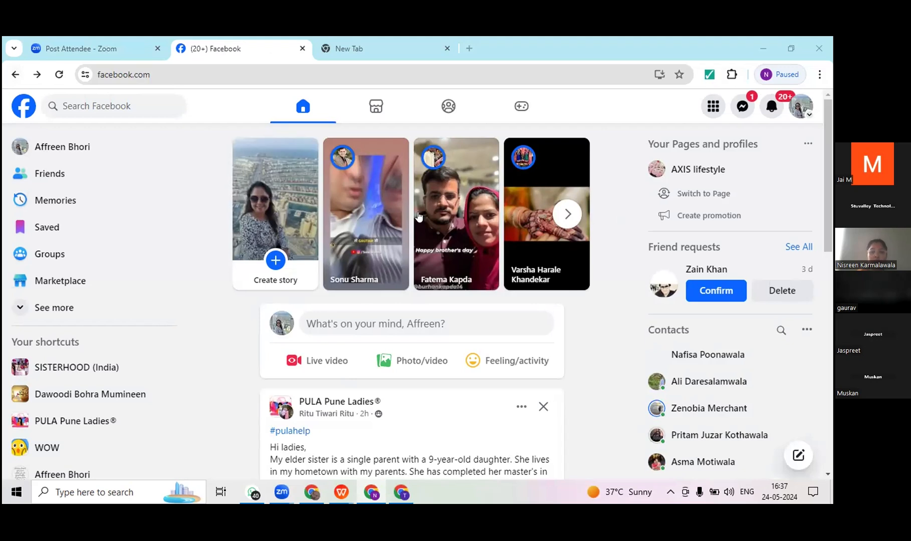
pyautogui.click(703, 170)
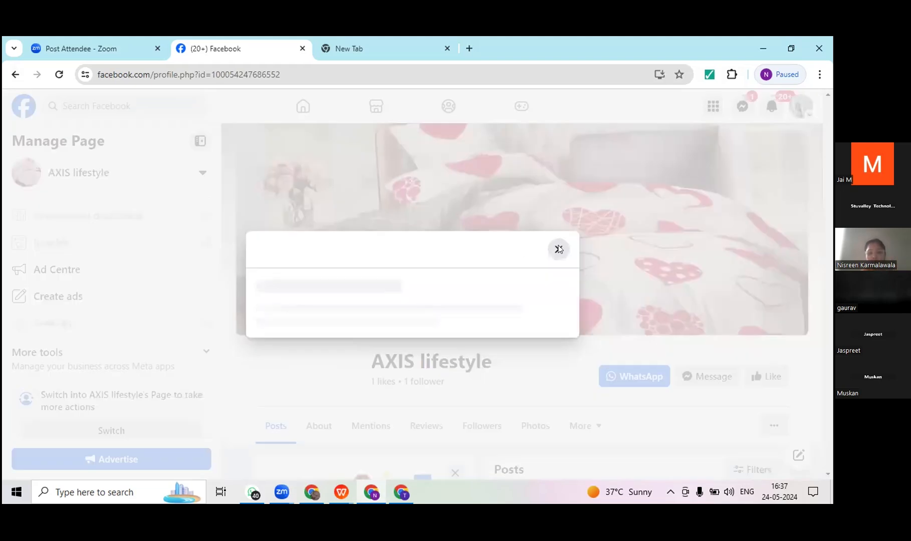
pyautogui.click(558, 249)
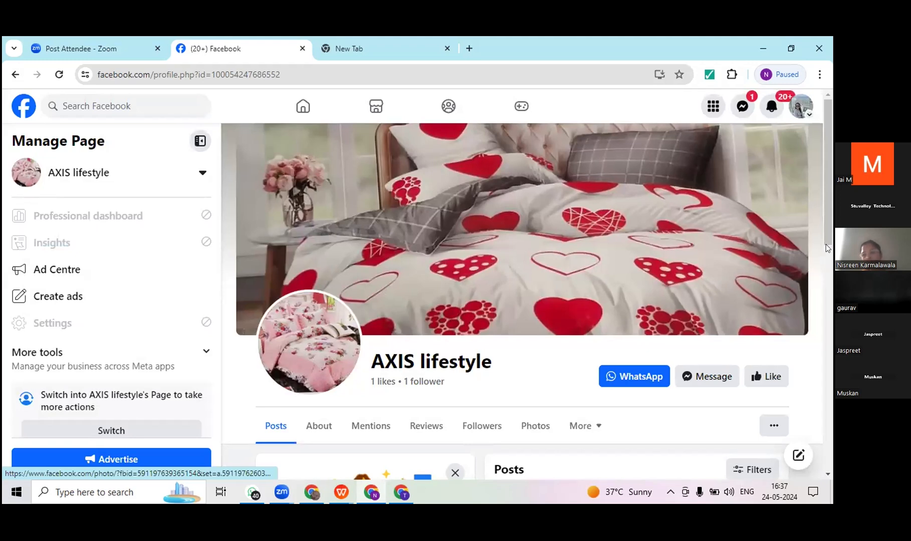
# Step: Look through the Page's posts and start boosting the 20 September 2019 post about the matrix king-sized bedsheet collection
pyautogui.moveTo(826, 238); pyautogui.dragTo(825, 241)
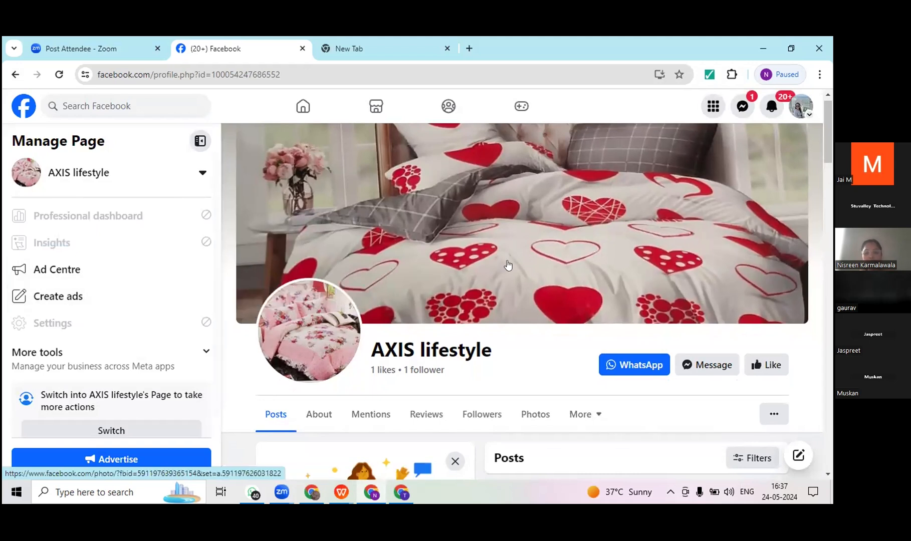
pyautogui.scroll(-3, 829, 161)
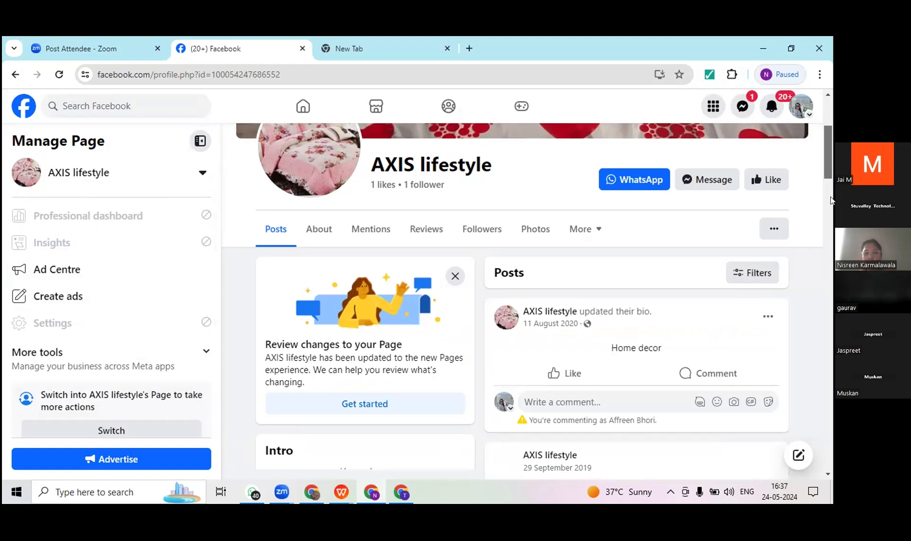
pyautogui.scroll(-10, 829, 205)
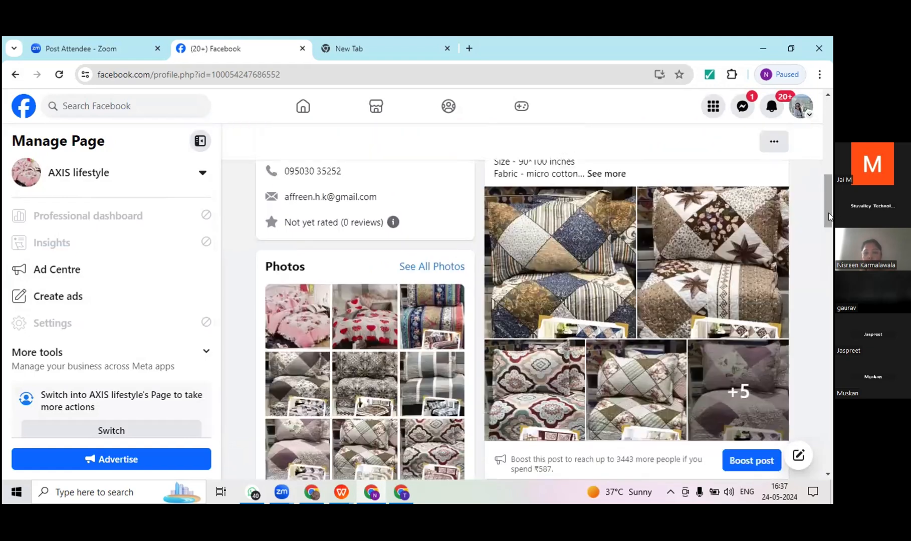
pyautogui.scroll(5, 829, 190)
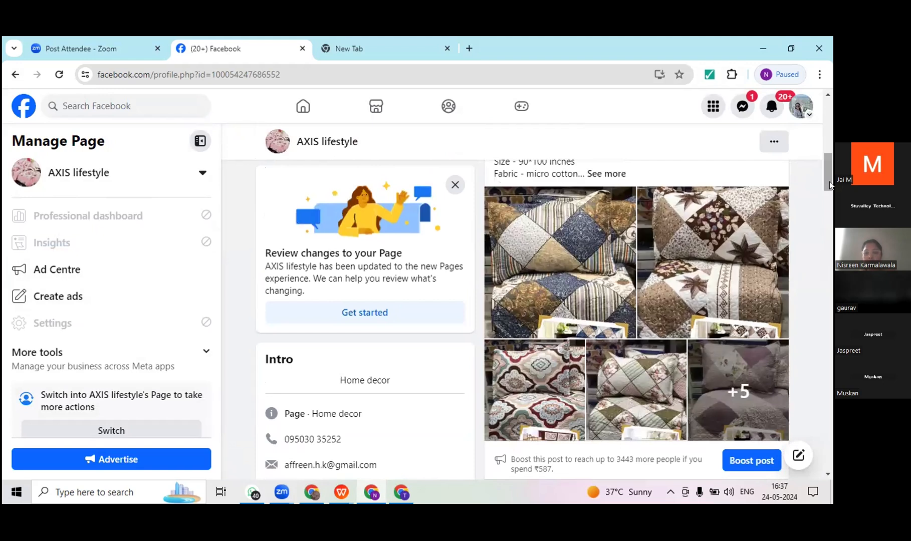
pyautogui.scroll(2, 829, 181)
pyautogui.scroll(5, 828, 150)
pyautogui.moveTo(828, 145); pyautogui.dragTo(828, 245)
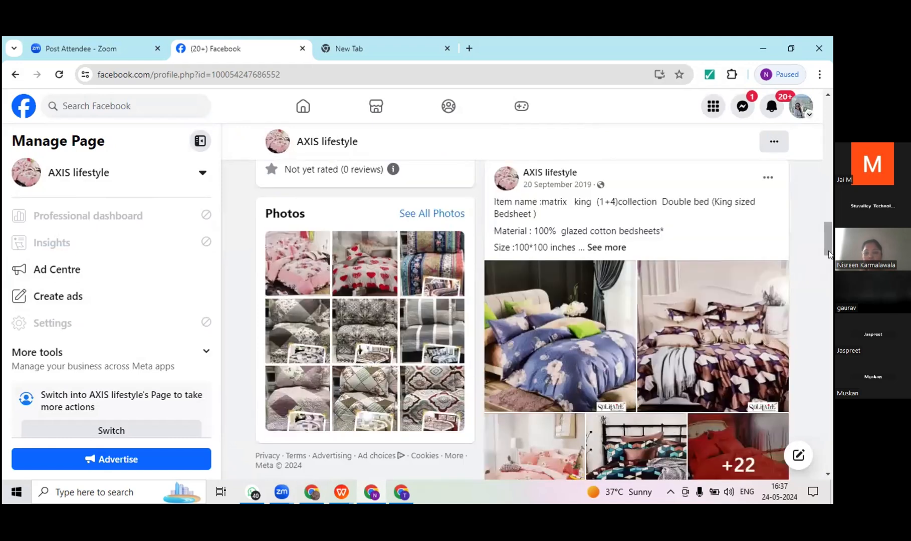
pyautogui.scroll(-4, 829, 254)
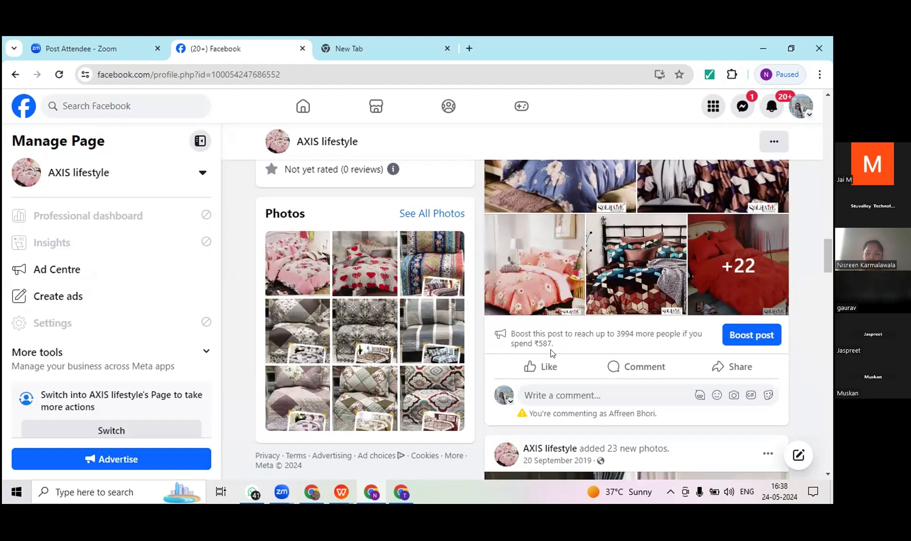
pyautogui.moveTo(533, 343); pyautogui.dragTo(554, 345)
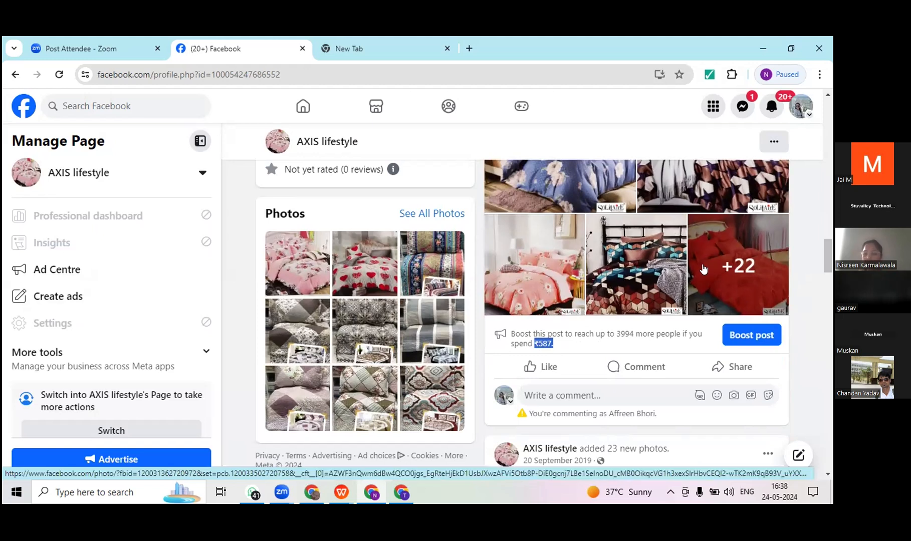
pyautogui.click(758, 336)
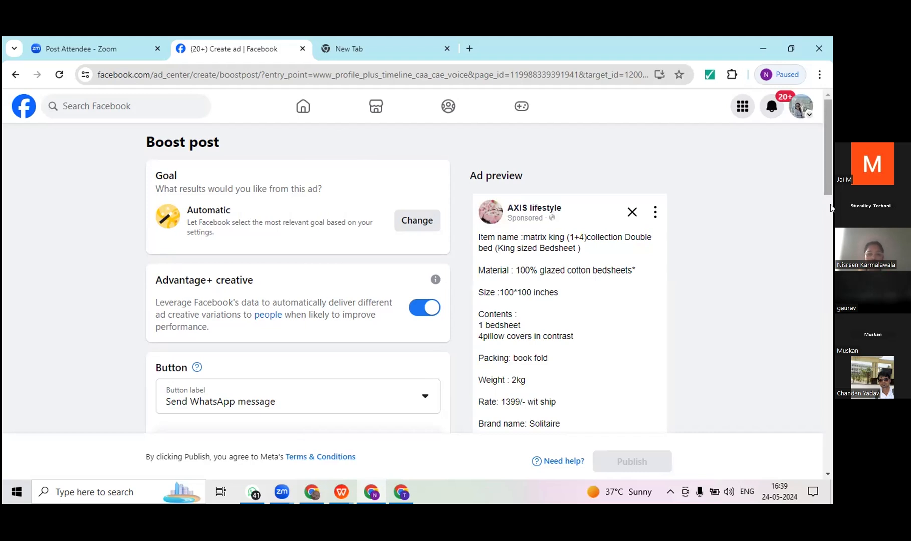
# Step: Review the goal, Advantage+ creative setting and available button labels for the boosted post, leaving the label list without a change
pyautogui.scroll(-1, 831, 207)
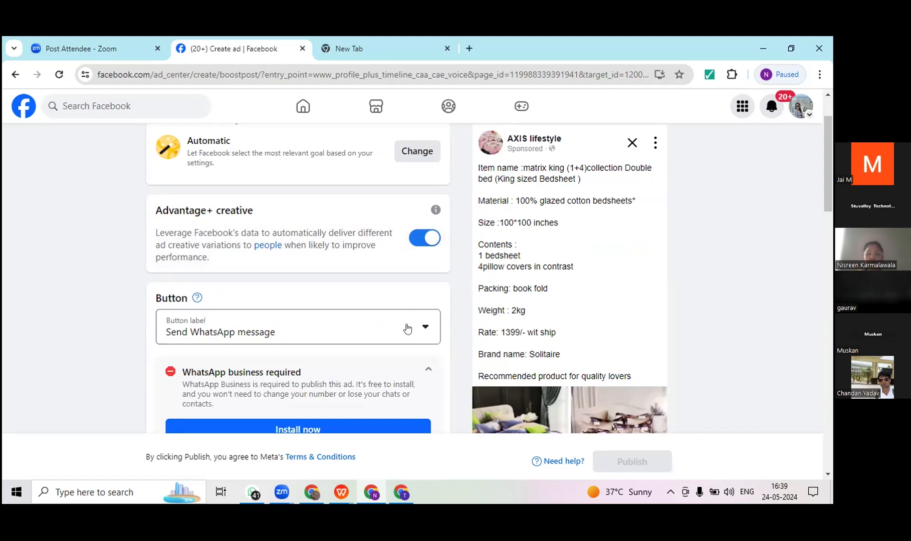
pyautogui.click(427, 328)
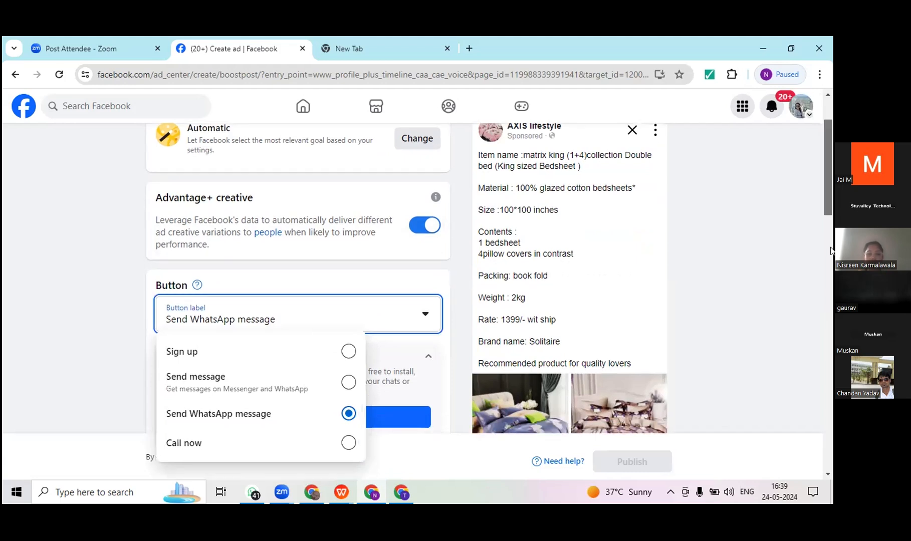
pyautogui.scroll(-3, 297, 246)
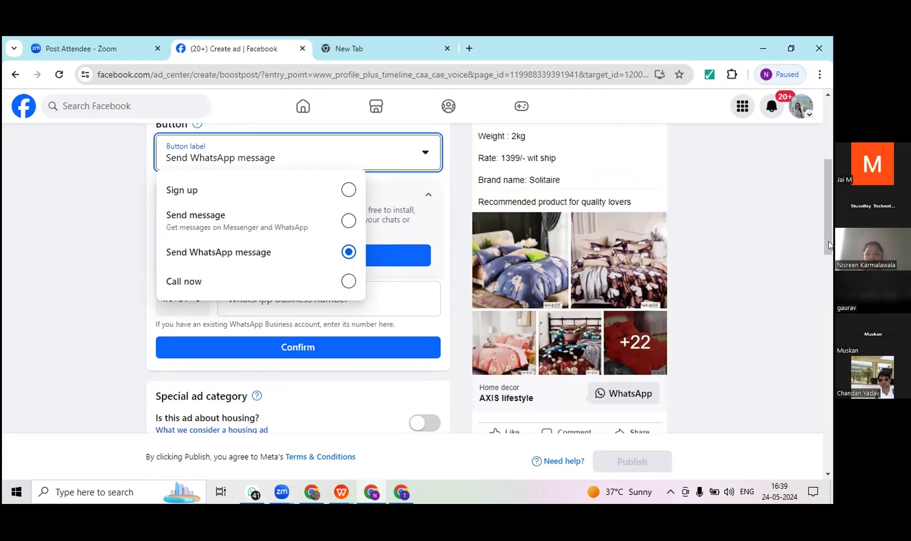
pyautogui.scroll(2, 401, 271)
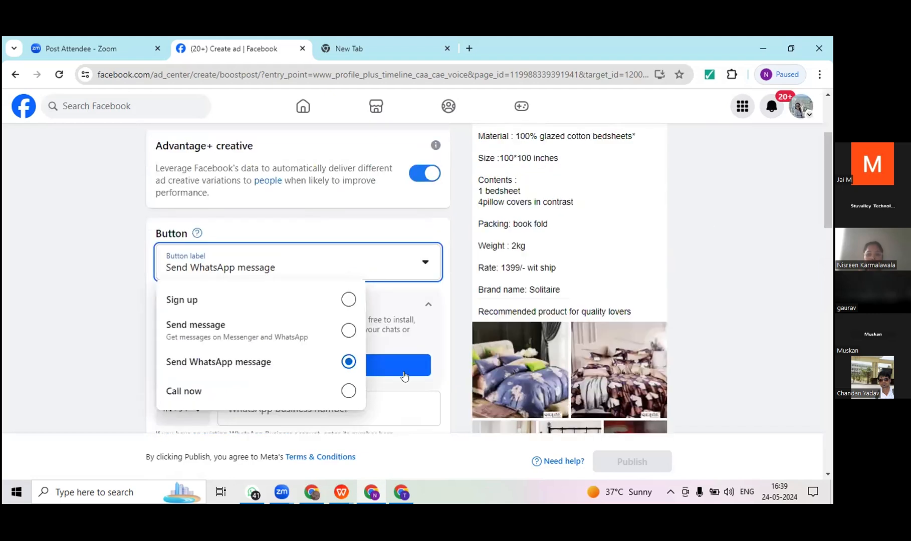
pyautogui.click(782, 202)
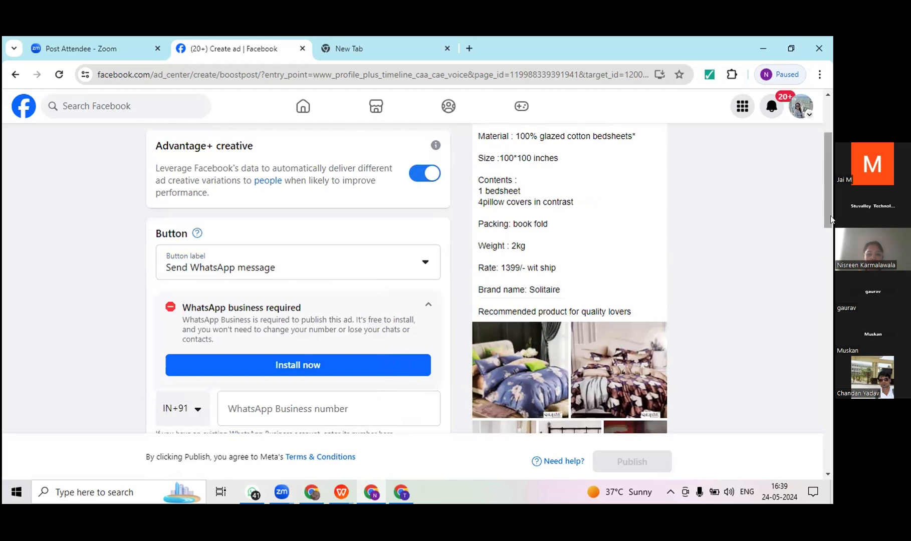
# Step: Try to confirm the business's phone number as the WhatsApp Business number for the ad's Send WhatsApp message option
pyautogui.scroll(-2, 831, 217)
pyautogui.moveTo(706, 237); pyautogui.dragTo(702, 243)
pyautogui.click(273, 277)
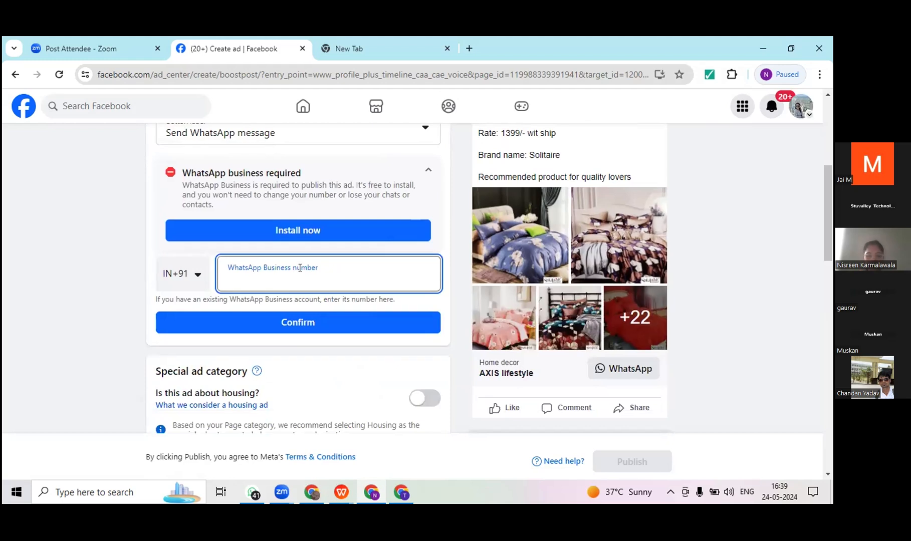
pyautogui.click(299, 321)
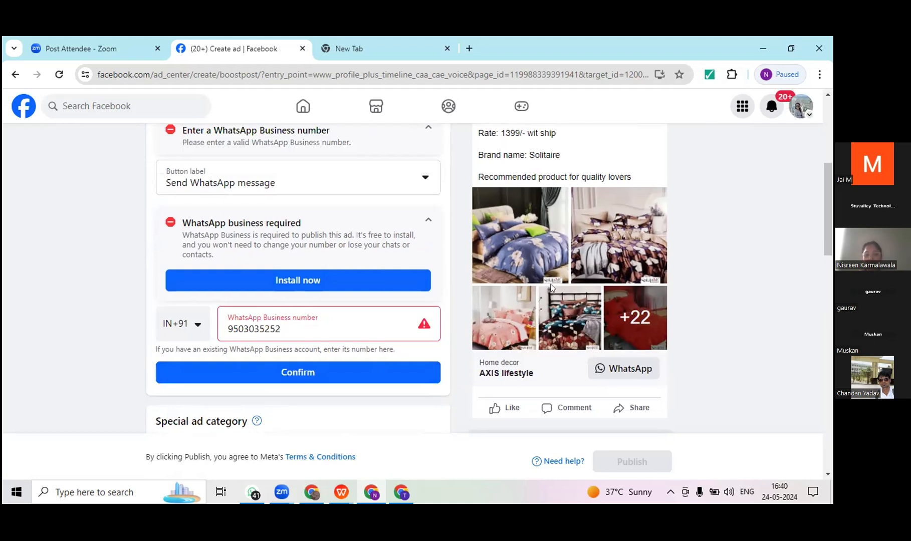
# Step: Turn on the housing special ad category, review the other ad categories, and turn the declaration off again
pyautogui.scroll(-4, 831, 234)
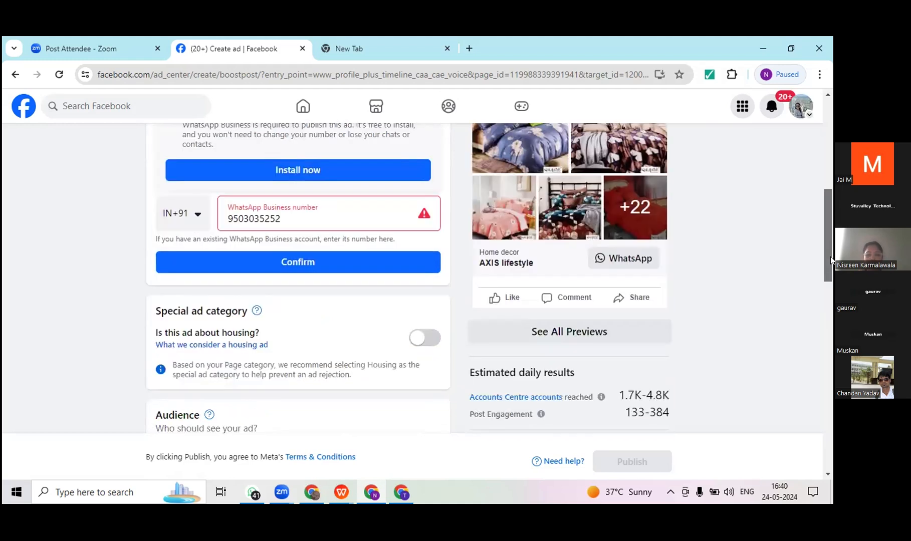
pyautogui.scroll(-1, 831, 265)
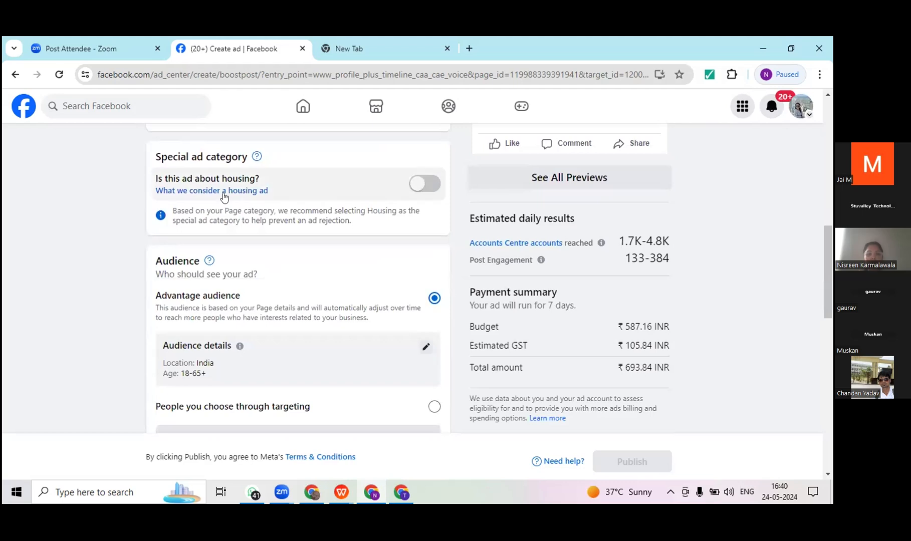
pyautogui.click(433, 183)
pyautogui.moveTo(830, 259); pyautogui.dragTo(831, 221)
pyautogui.rightClick(831, 221)
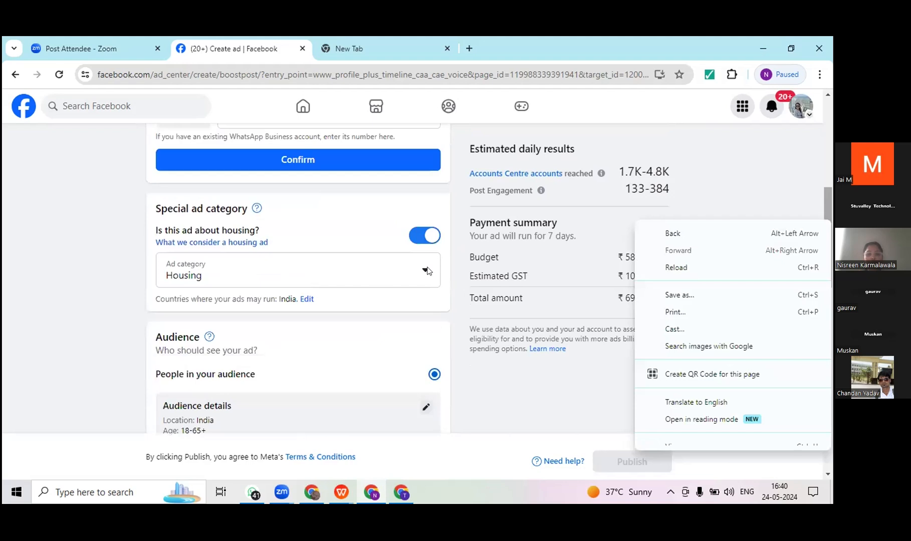
pyautogui.click(425, 274)
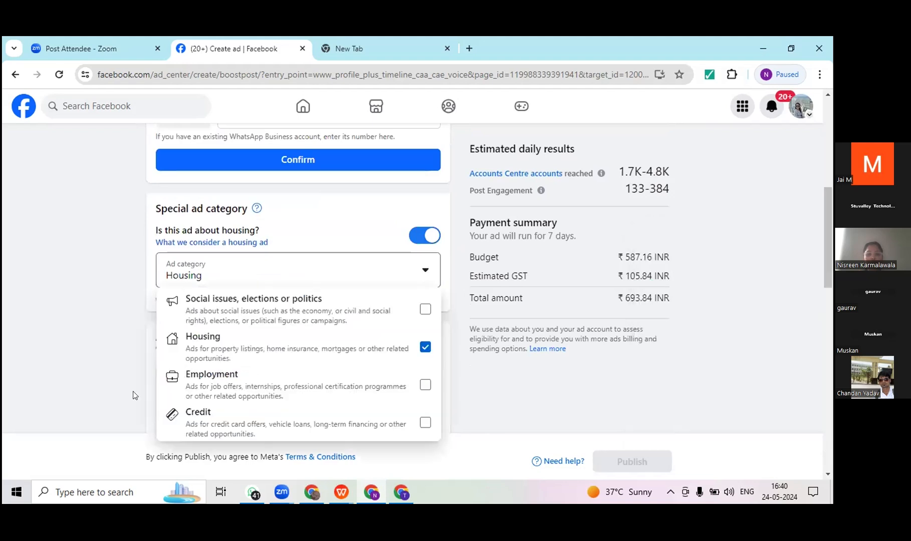
pyautogui.click(413, 234)
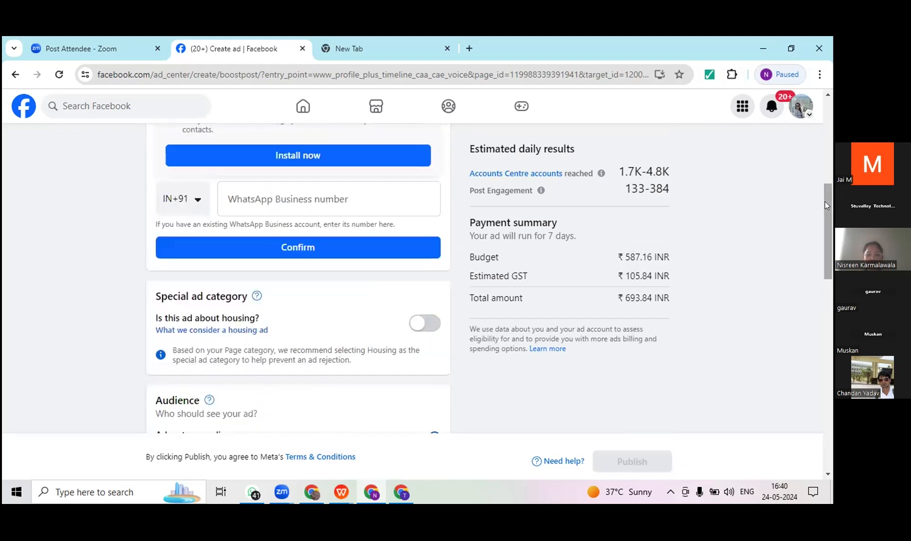
# Step: Open the Advantage audience's details for editing in the boosted post's Audience section
pyautogui.moveTo(825, 198); pyautogui.dragTo(831, 223)
pyautogui.scroll(-2, 831, 235)
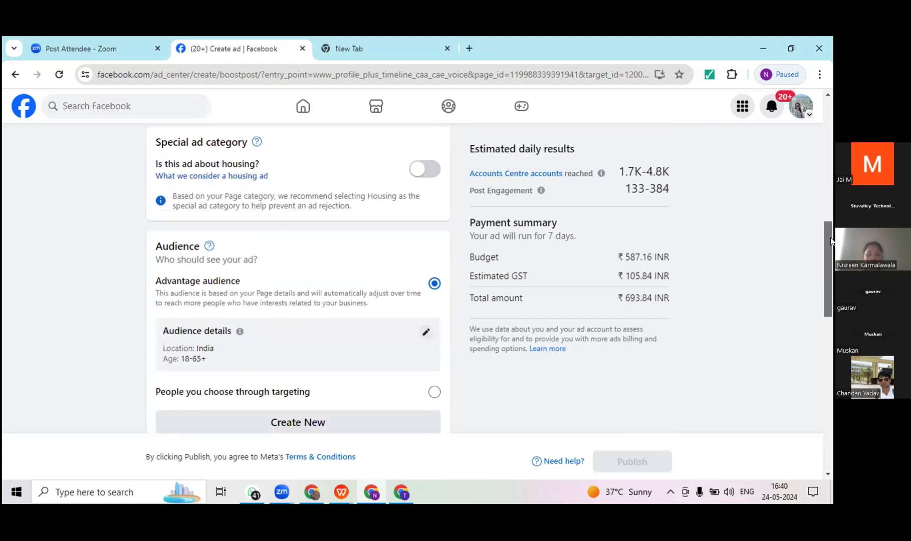
pyautogui.scroll(-1, 723, 248)
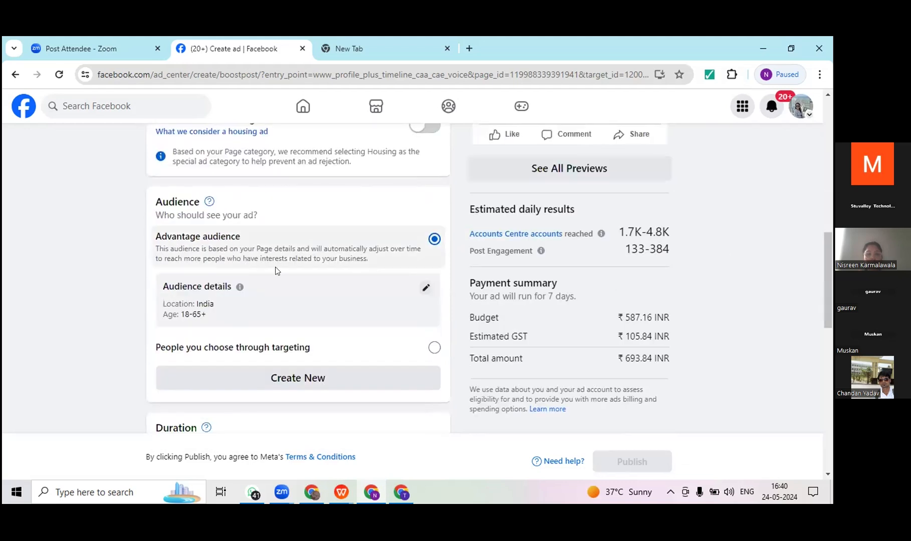
pyautogui.click(425, 287)
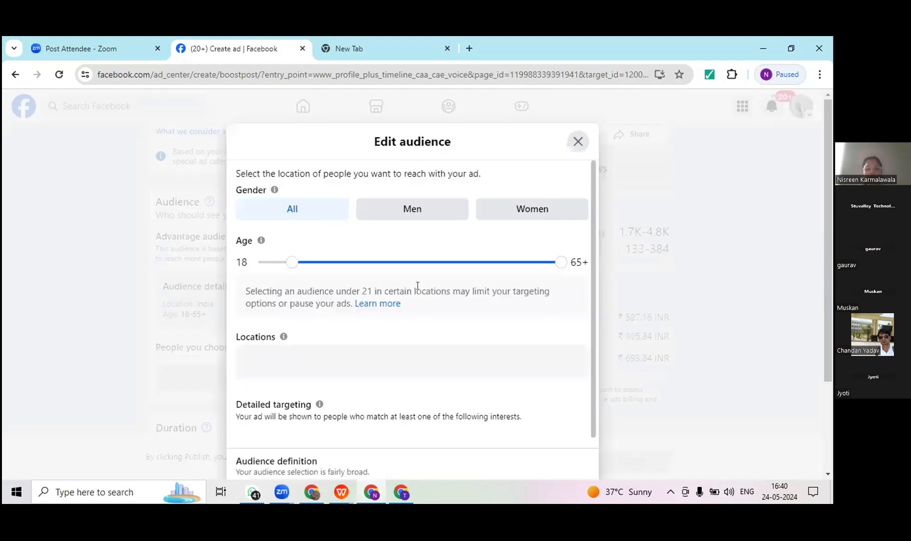
# Step: Try a minimum age of 26 and the Men and Women genders, and restore the audience to all genders from age 18
pyautogui.click(350, 261)
pyautogui.moveTo(349, 261); pyautogui.dragTo(330, 261)
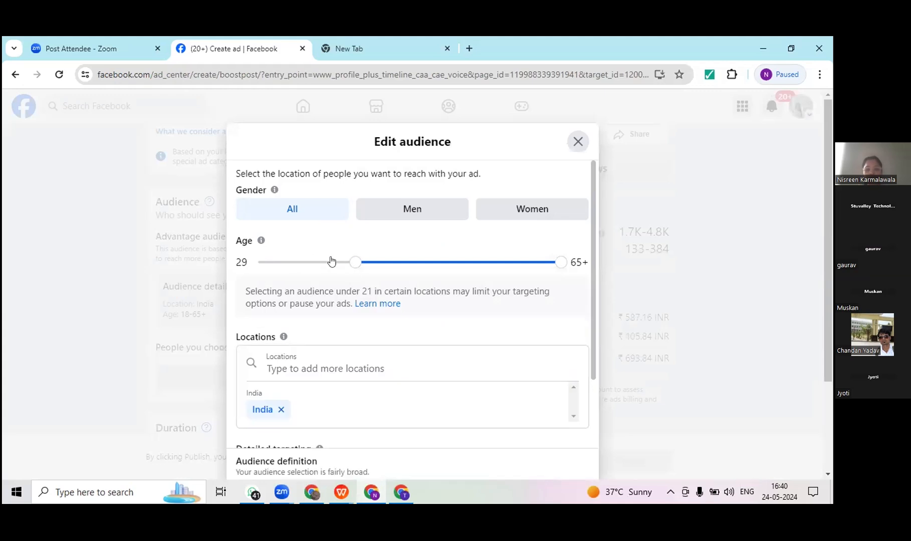
pyautogui.click(437, 214)
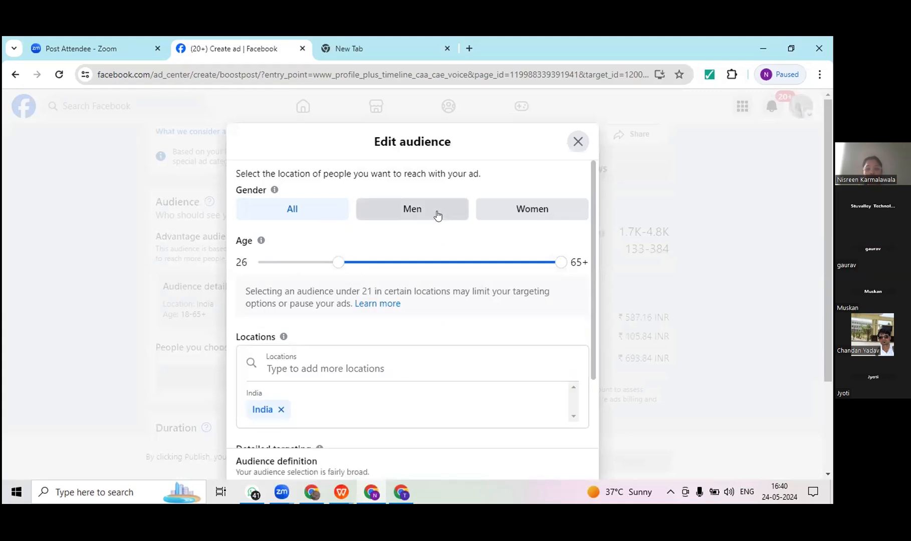
pyautogui.click(513, 212)
pyautogui.click(293, 214)
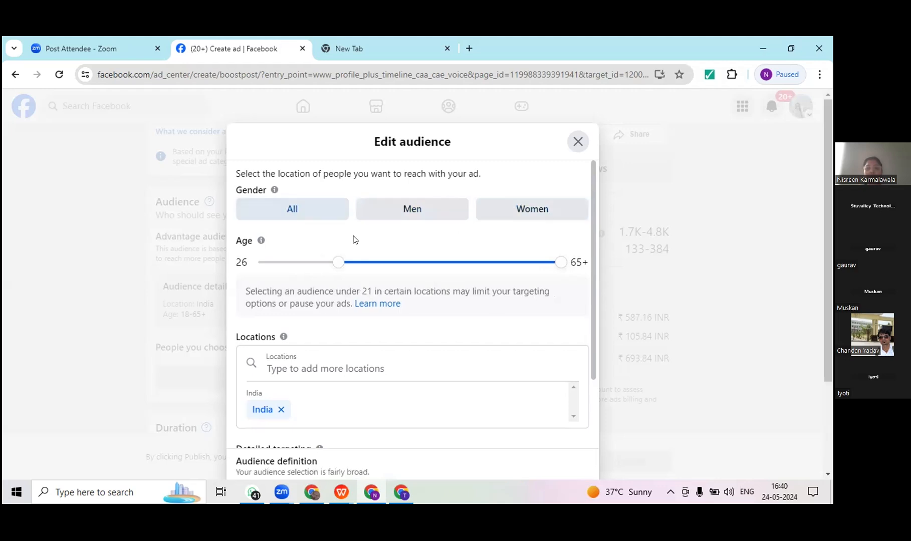
pyautogui.click(290, 263)
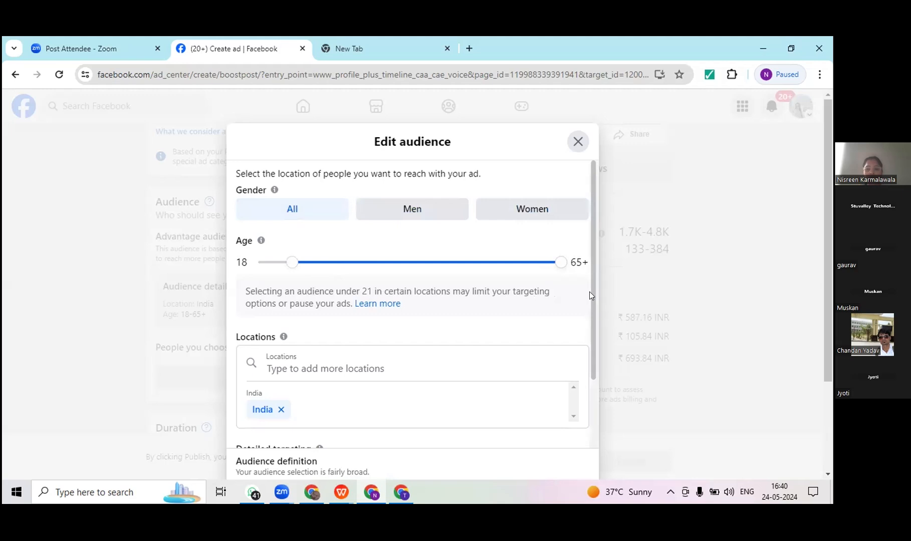
# Step: Replace India with Pune, Maharashtra, India as the audience's target location
pyautogui.scroll(-1, 591, 318)
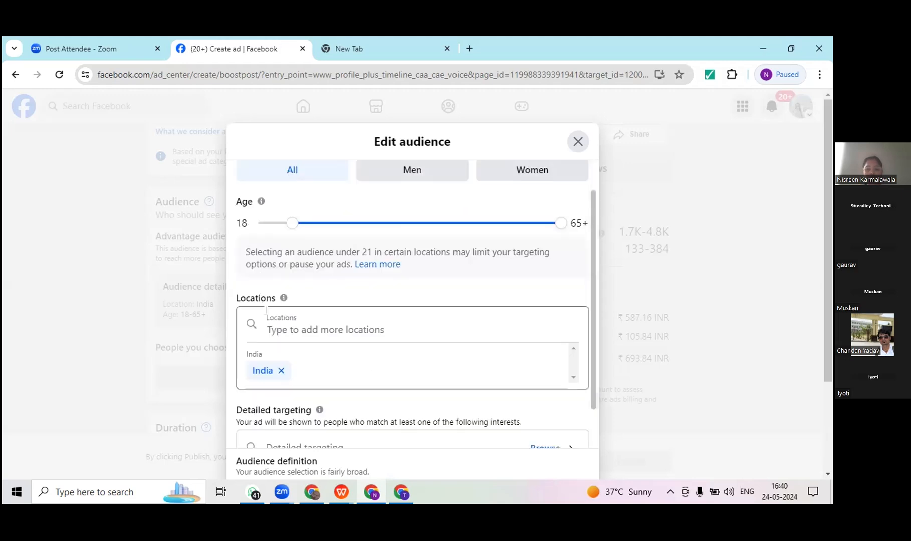
pyautogui.click(317, 372)
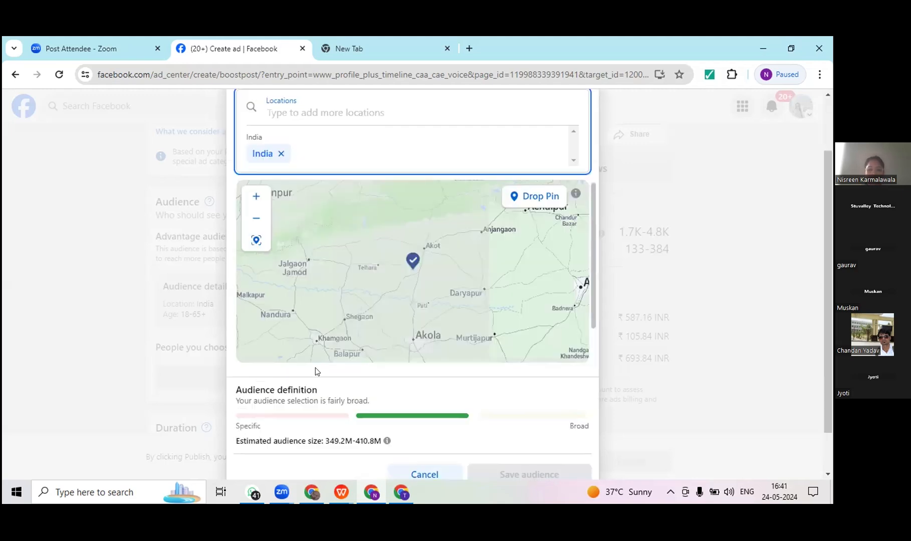
pyautogui.write('pun')
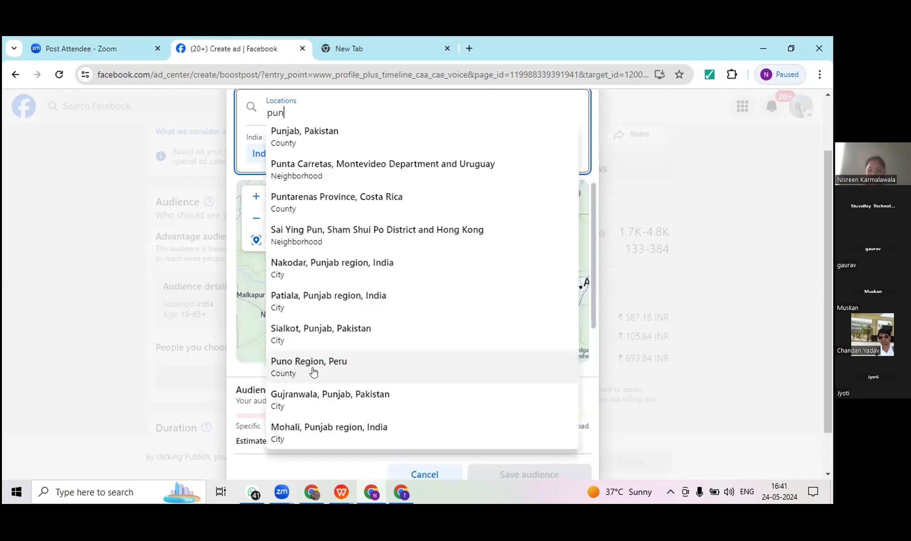
pyautogui.write('e')
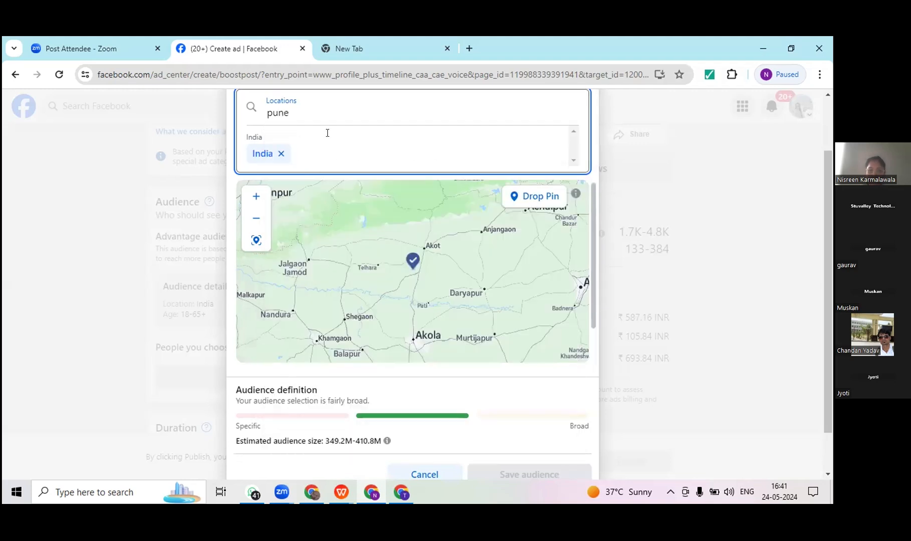
pyautogui.write(' m')
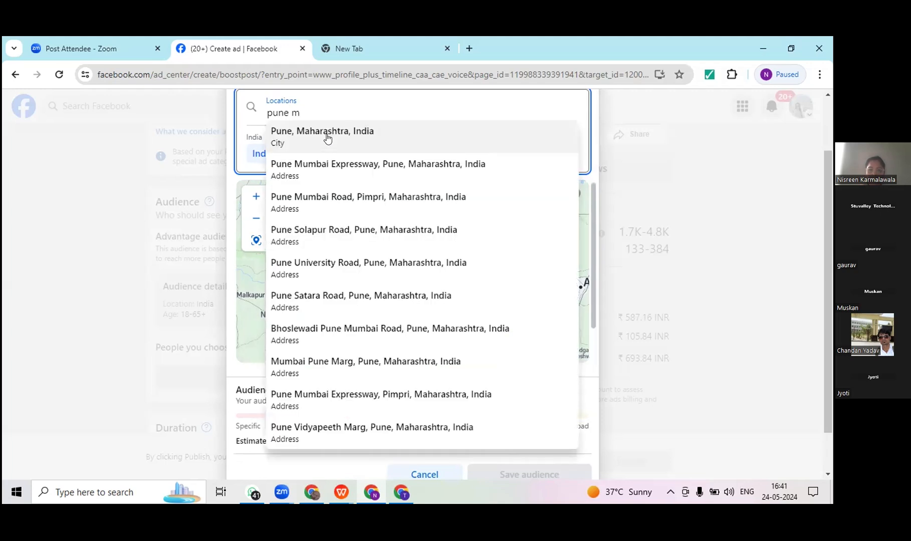
pyautogui.click(328, 139)
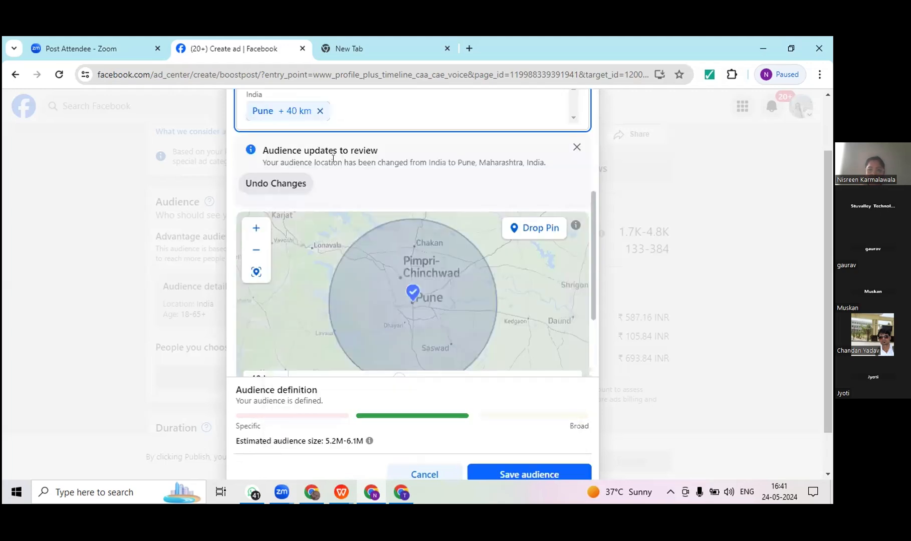
# Step: Add the city of Mumbai, Maharashtra and the Karnataka region of India to the audience's locations
pyautogui.scroll(1, 390, 114)
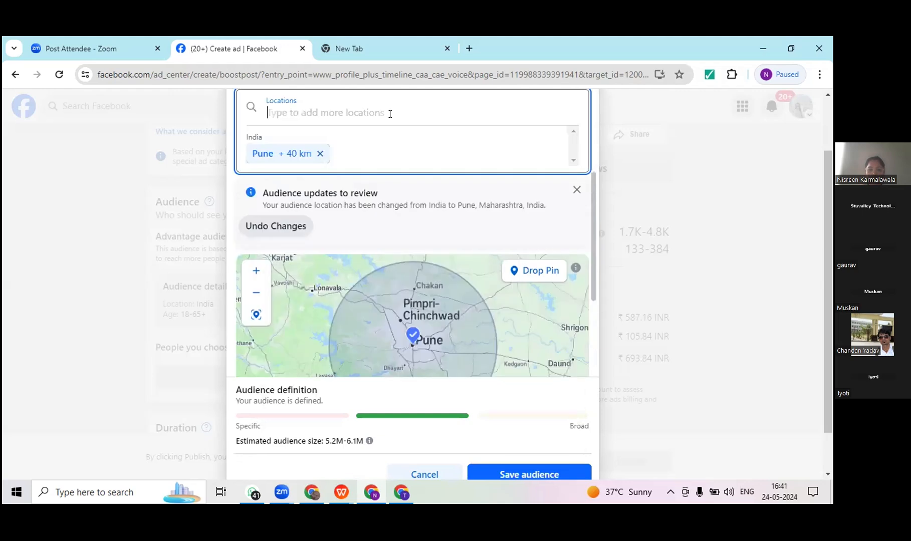
pyautogui.write('mumbai')
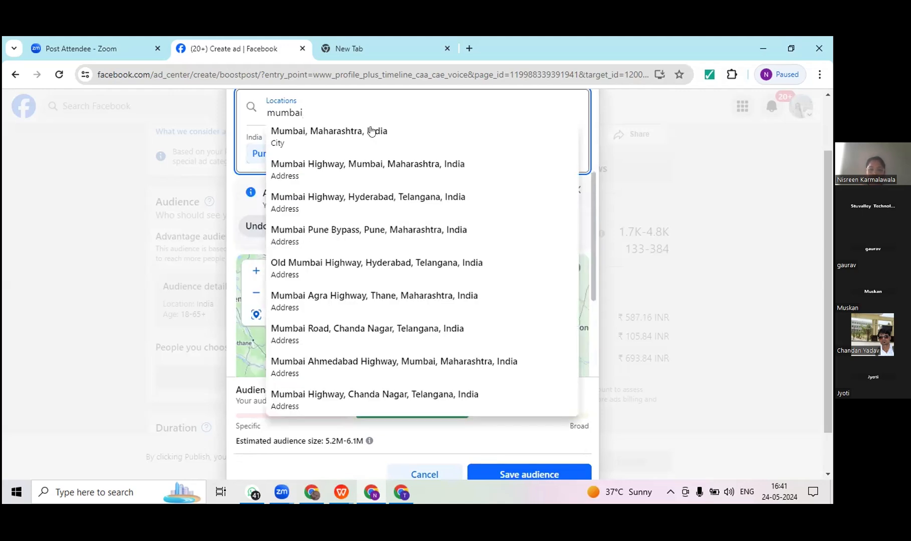
pyautogui.click(371, 131)
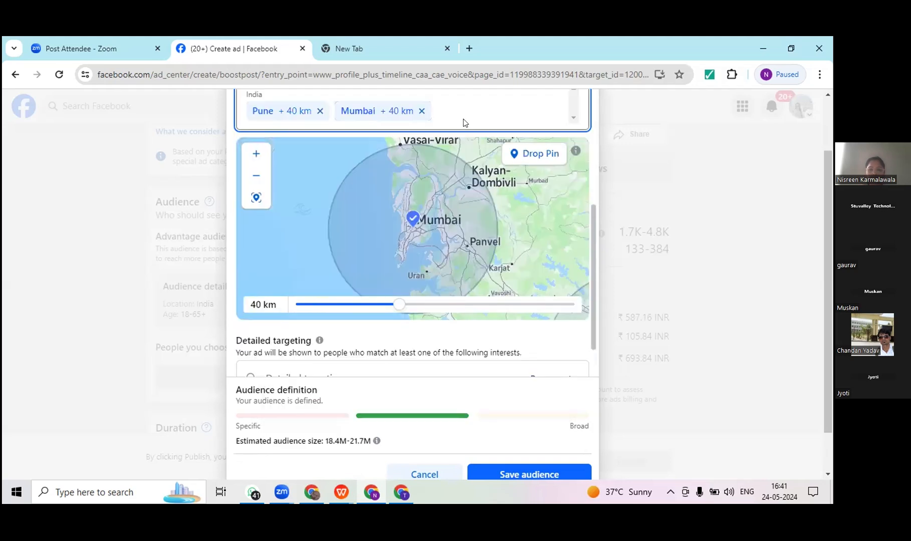
pyautogui.scroll(1, 464, 119)
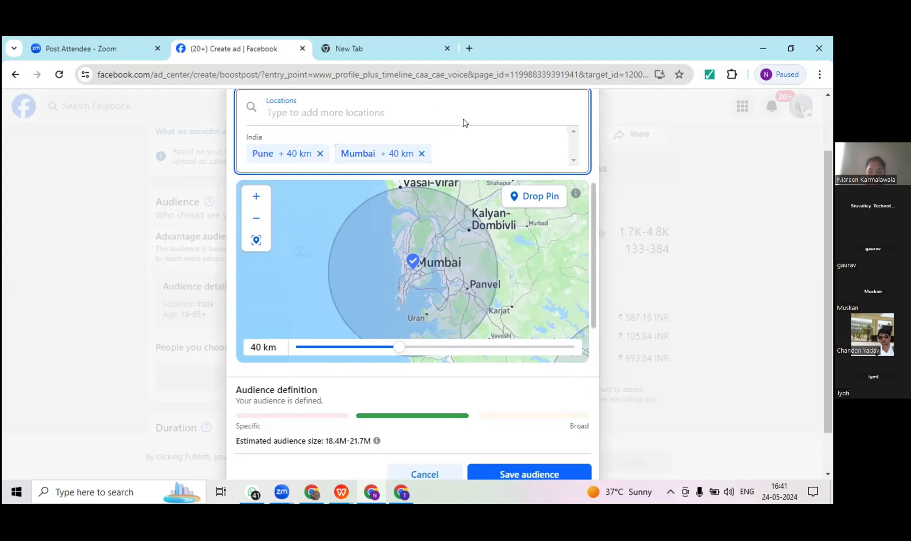
pyautogui.write('karnata')
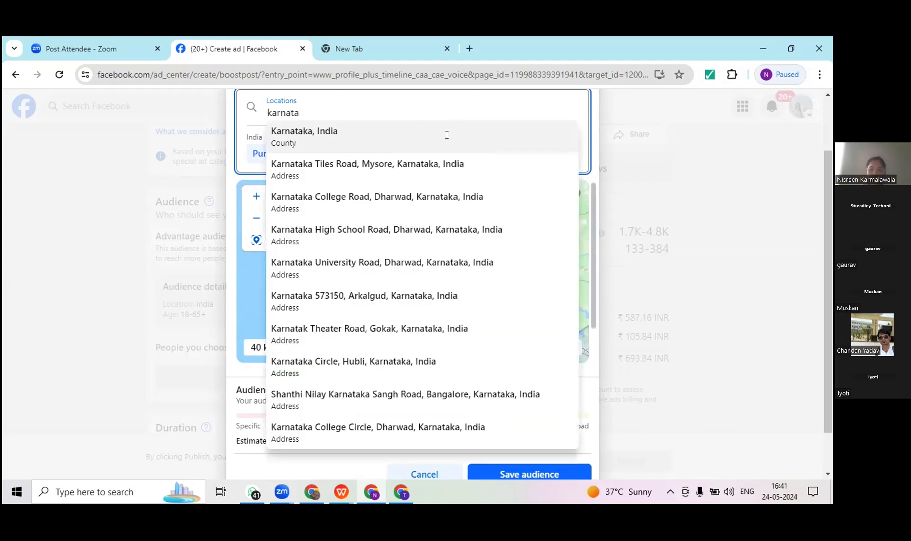
pyautogui.click(447, 135)
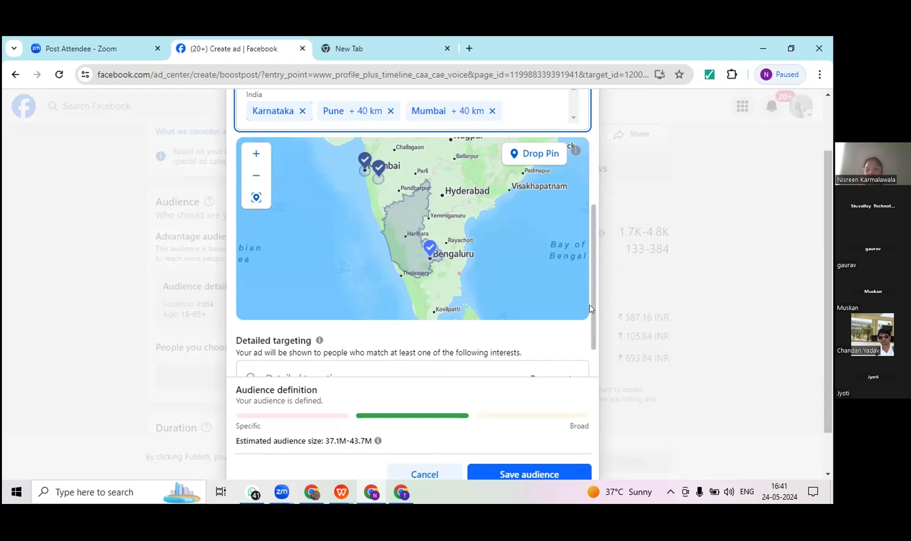
# Step: Review the detailed targeting section and save the edited audience
pyautogui.scroll(-1, 597, 351)
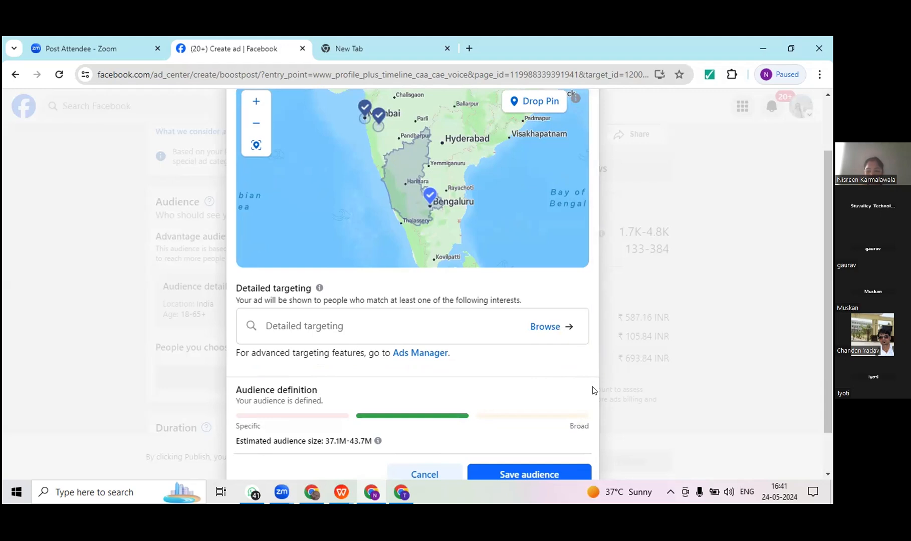
pyautogui.scroll(-1, 593, 390)
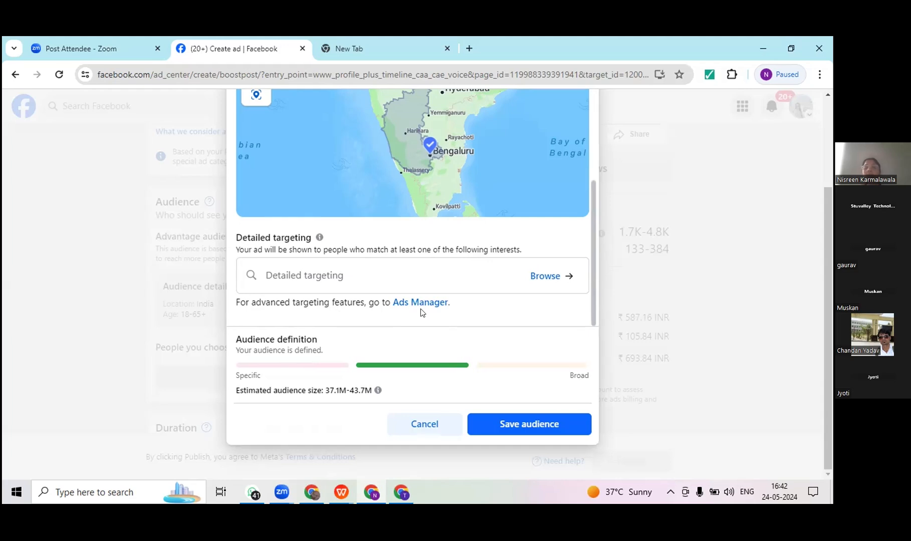
pyautogui.click(508, 428)
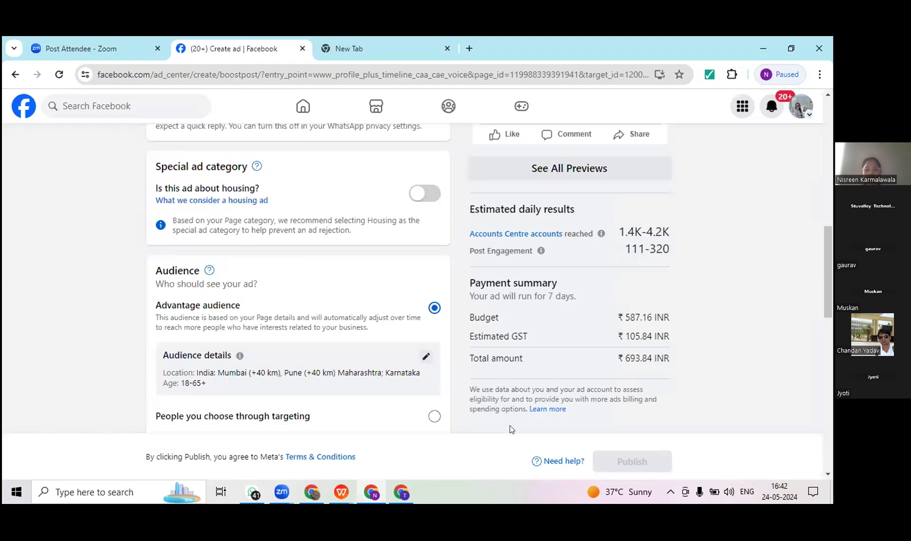
# Step: Try a 5-day duration for the boosted post and restore it to 7 days
pyautogui.scroll(2, 509, 426)
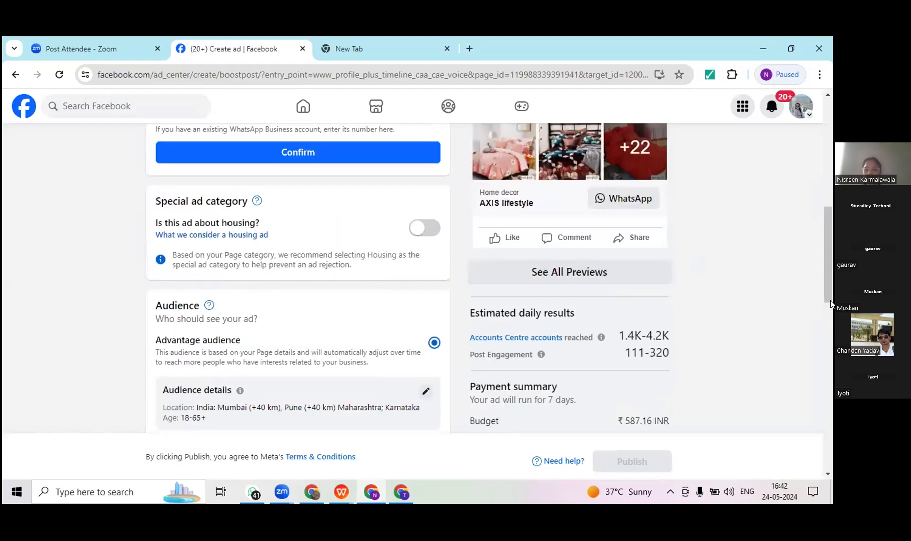
pyautogui.moveTo(827, 294); pyautogui.dragTo(831, 328)
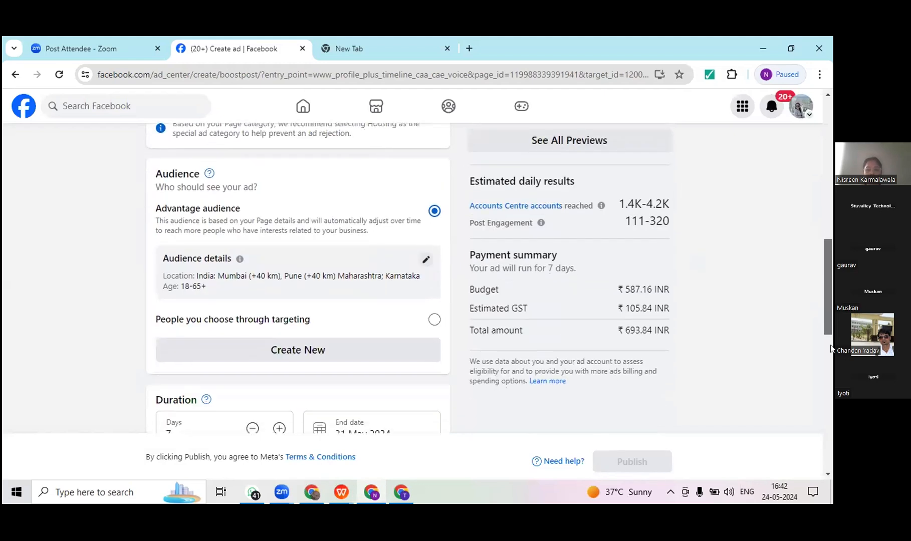
pyautogui.scroll(-3, 831, 348)
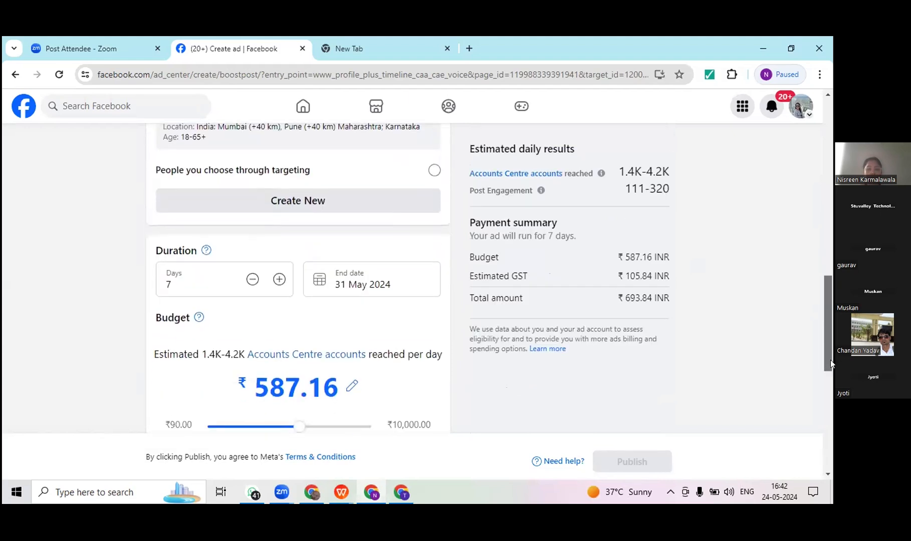
pyautogui.click(253, 283)
pyautogui.click(252, 283)
pyautogui.click(252, 284)
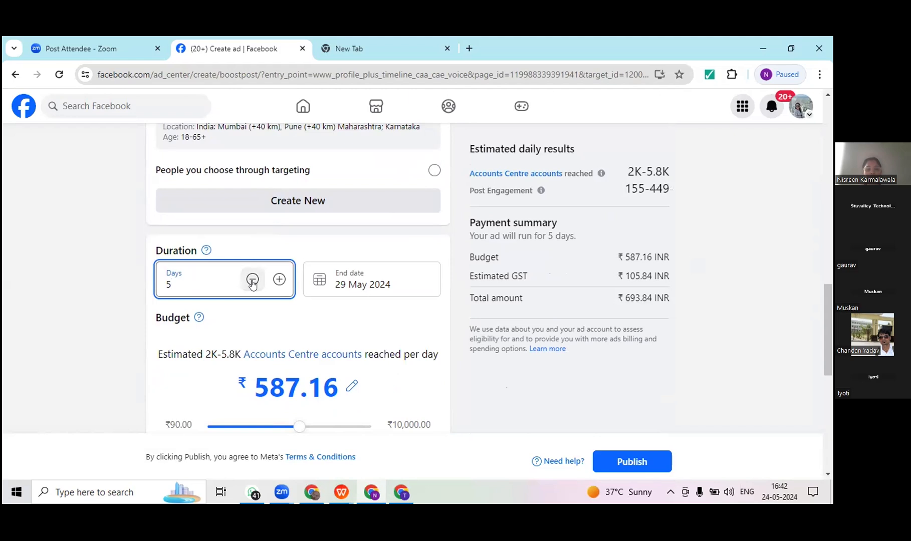
pyautogui.click(279, 280)
pyautogui.click(279, 281)
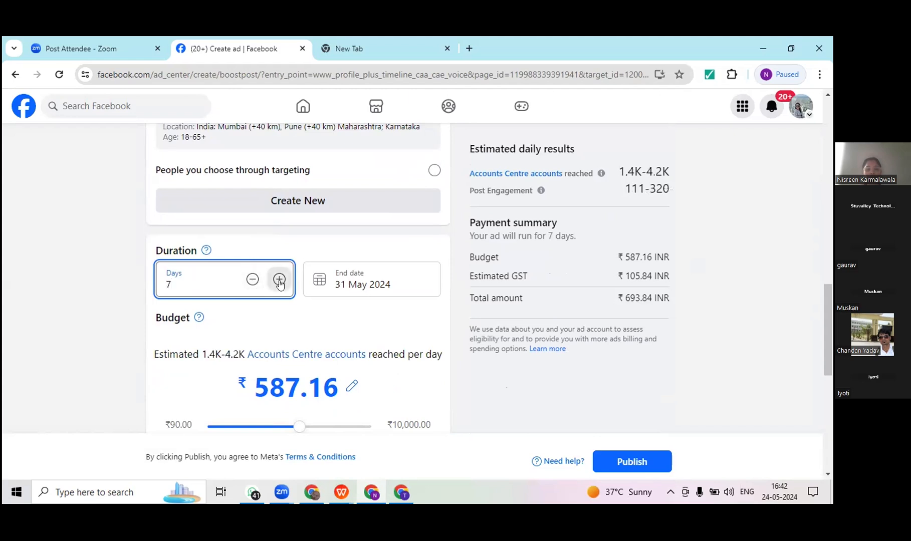
pyautogui.click(279, 281)
pyautogui.click(245, 284)
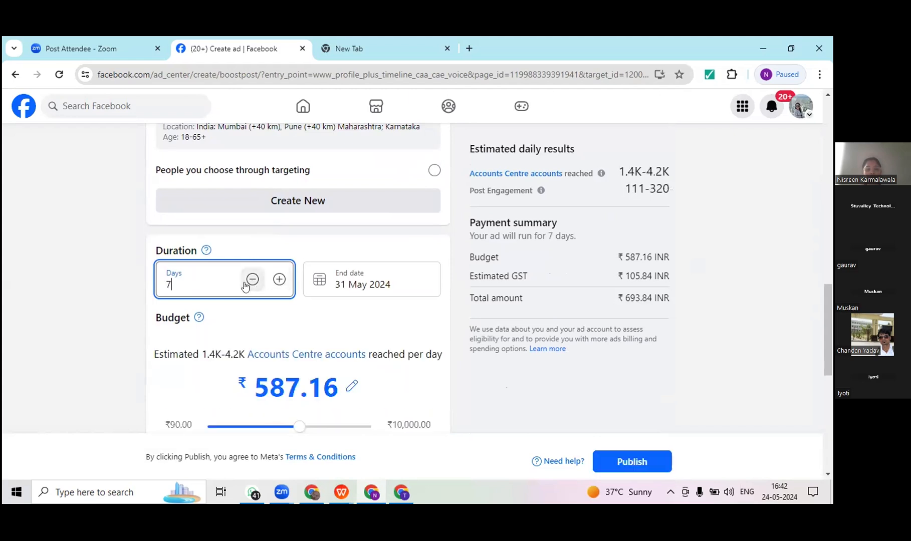
# Step: Check the end date calendar without picking another date, and set the boosted post's budget to ₹600.00
pyautogui.click(359, 286)
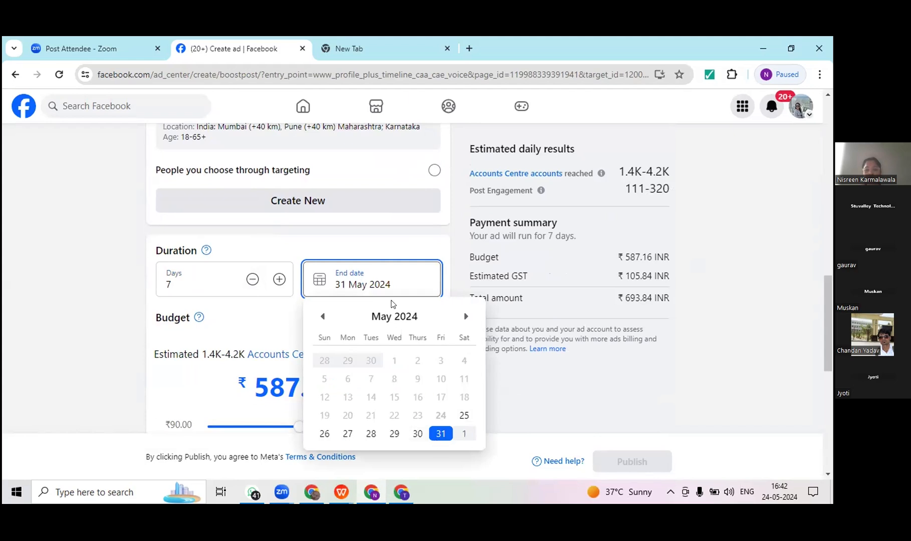
pyautogui.click(455, 281)
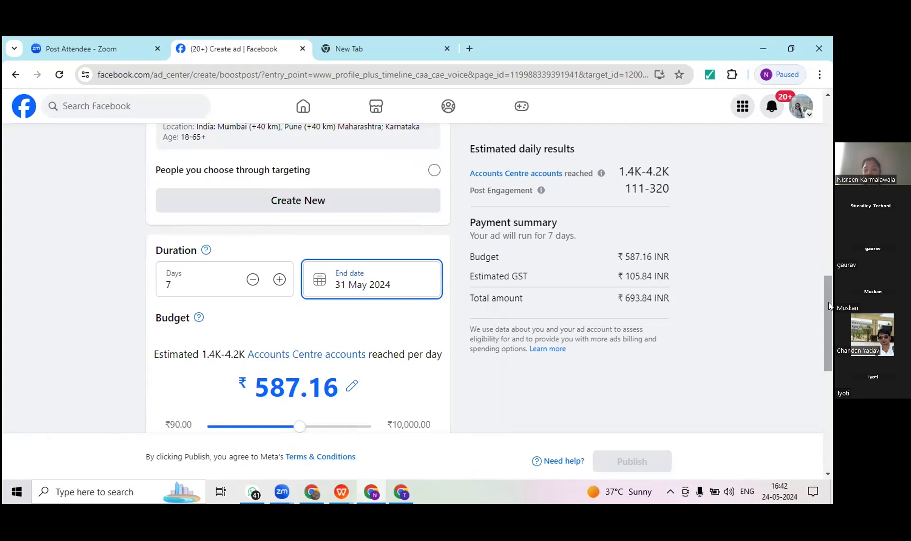
pyautogui.moveTo(830, 305); pyautogui.dragTo(831, 322)
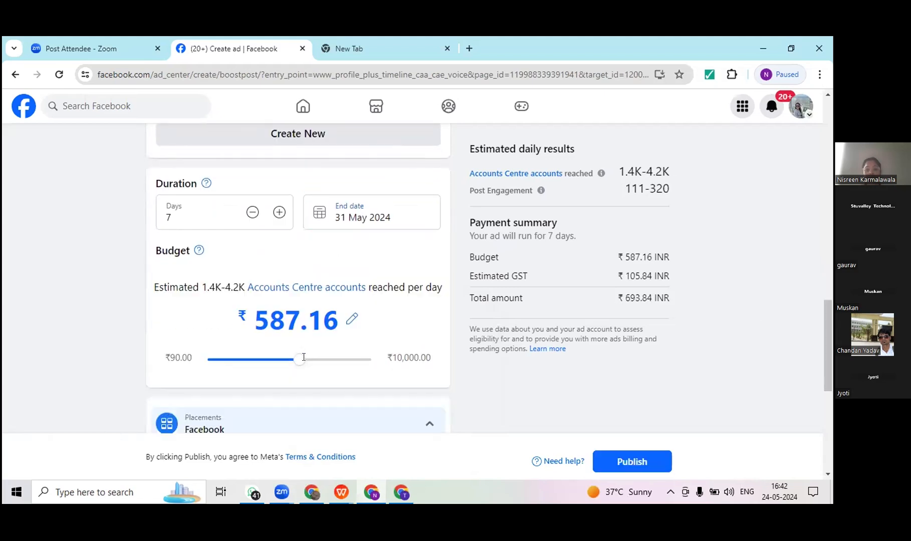
pyautogui.moveTo(307, 358); pyautogui.dragTo(304, 358)
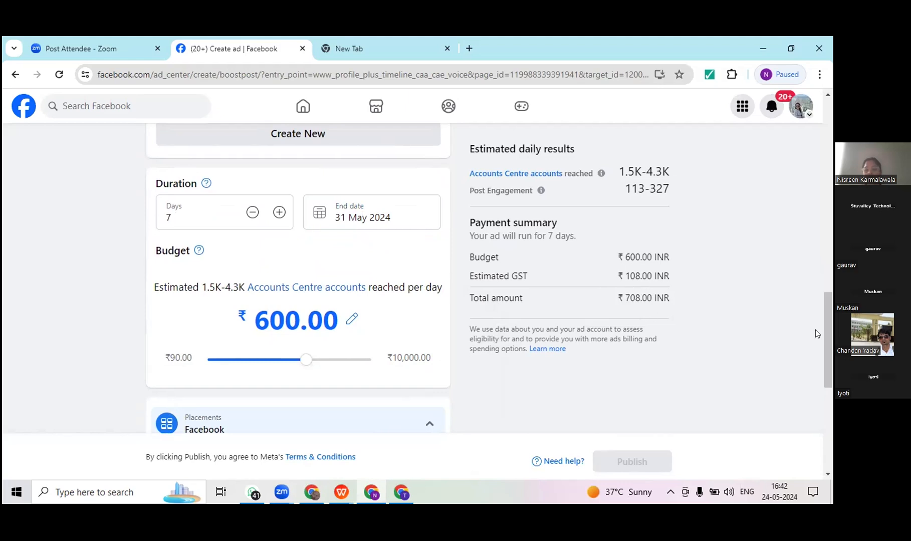
# Step: Examine the boosted post's placements, Meta pixel and payment method, and go over its goal, button, special ad category and audience settings again
pyautogui.moveTo(830, 342); pyautogui.dragTo(831, 387)
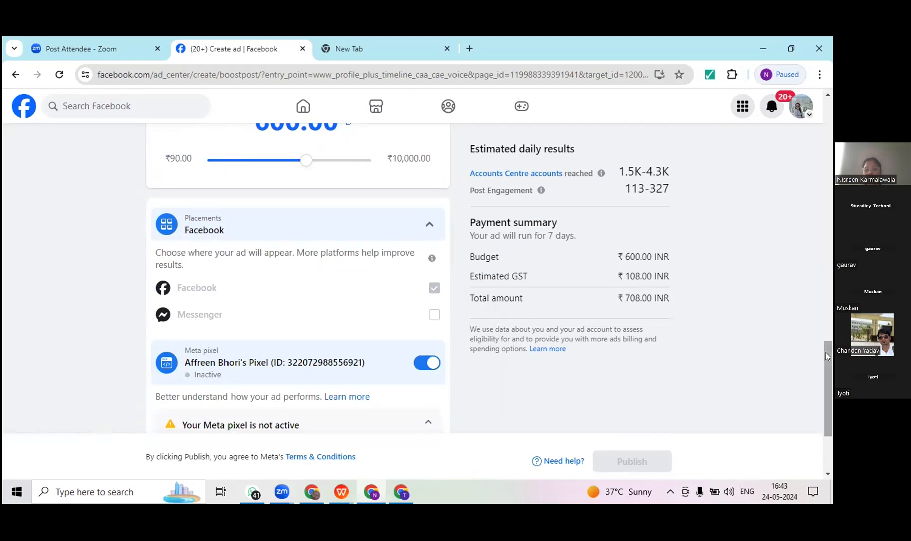
pyautogui.moveTo(826, 352); pyautogui.dragTo(831, 397)
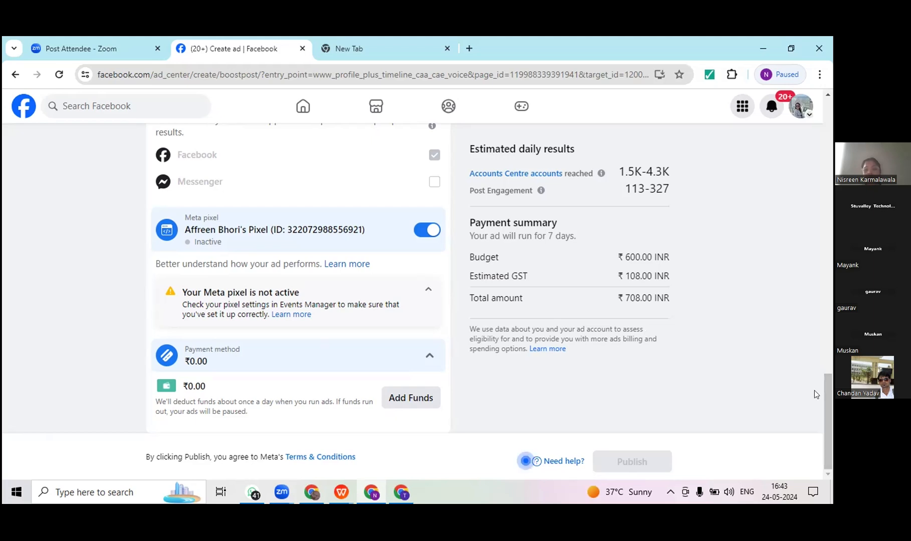
pyautogui.scroll(2, 826, 382)
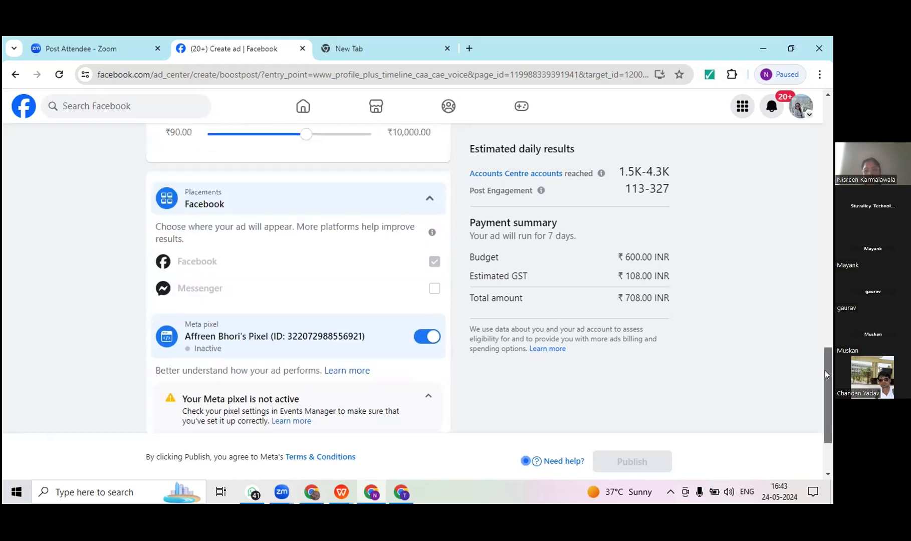
pyautogui.scroll(1, 824, 371)
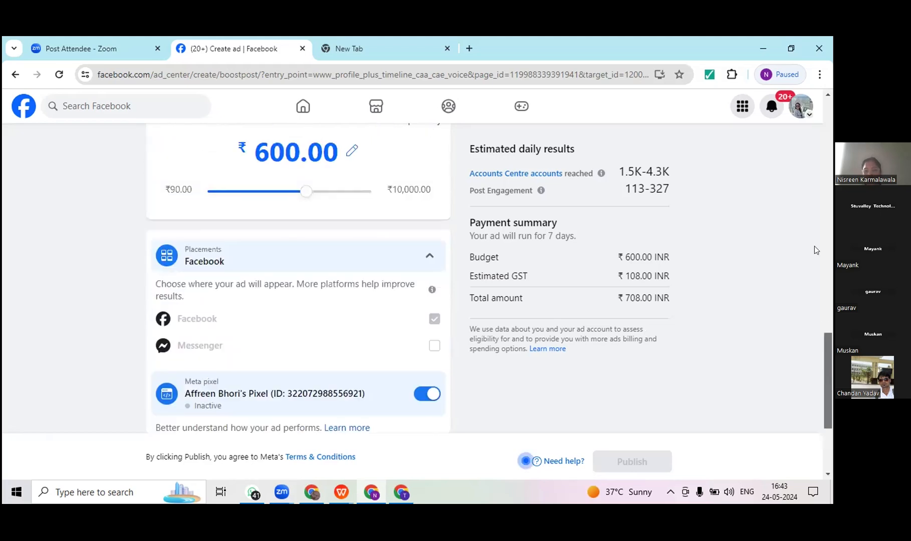
pyautogui.scroll(4, 814, 224)
pyautogui.scroll(5, 813, 172)
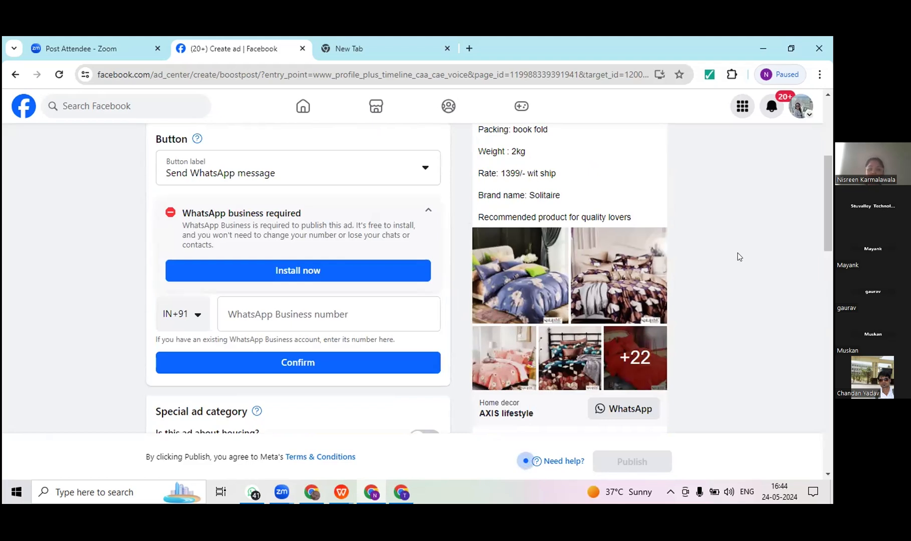
pyautogui.click(830, 322)
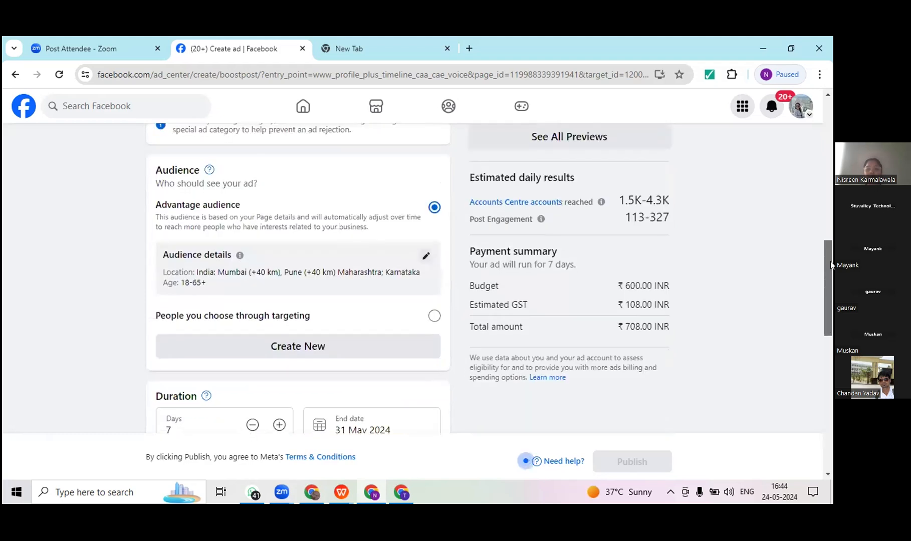
pyautogui.click(831, 173)
pyautogui.click(831, 172)
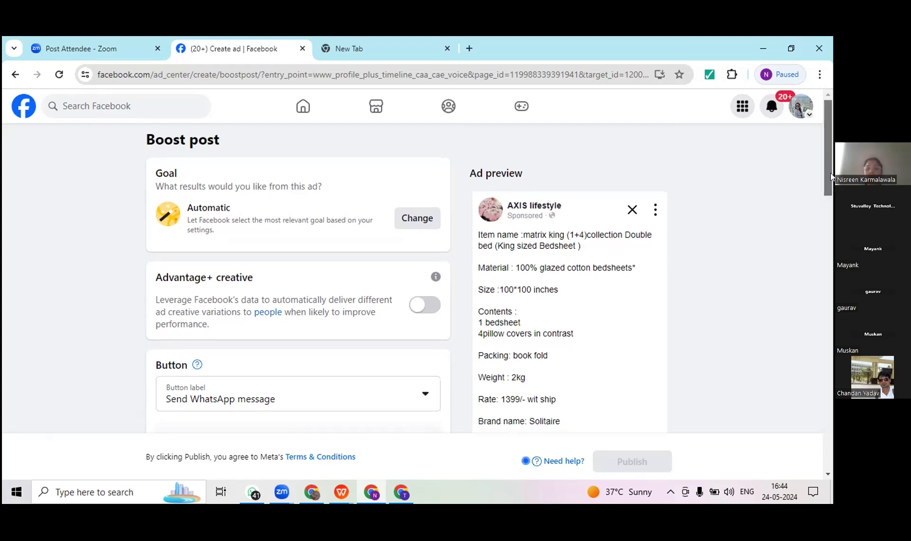
pyautogui.scroll(-5, 831, 210)
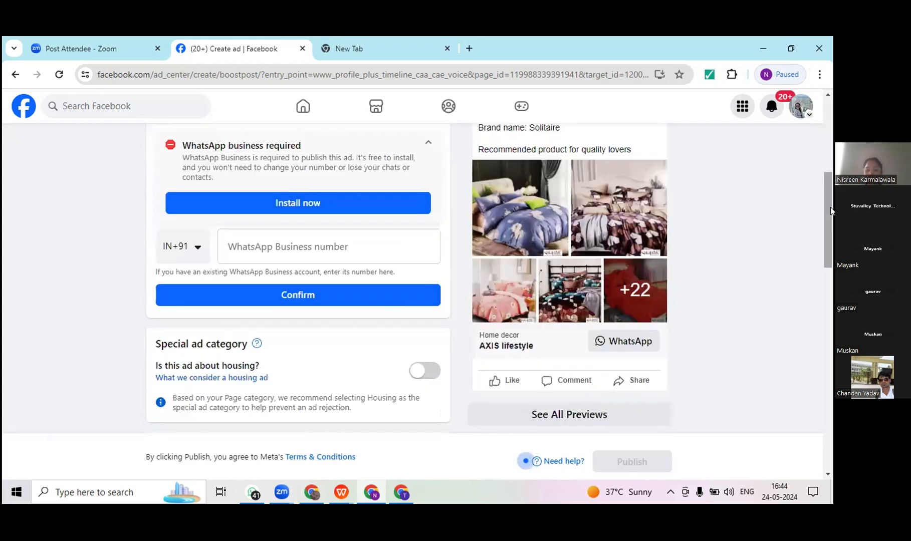
pyautogui.scroll(-3, 831, 235)
pyautogui.scroll(1, 538, 177)
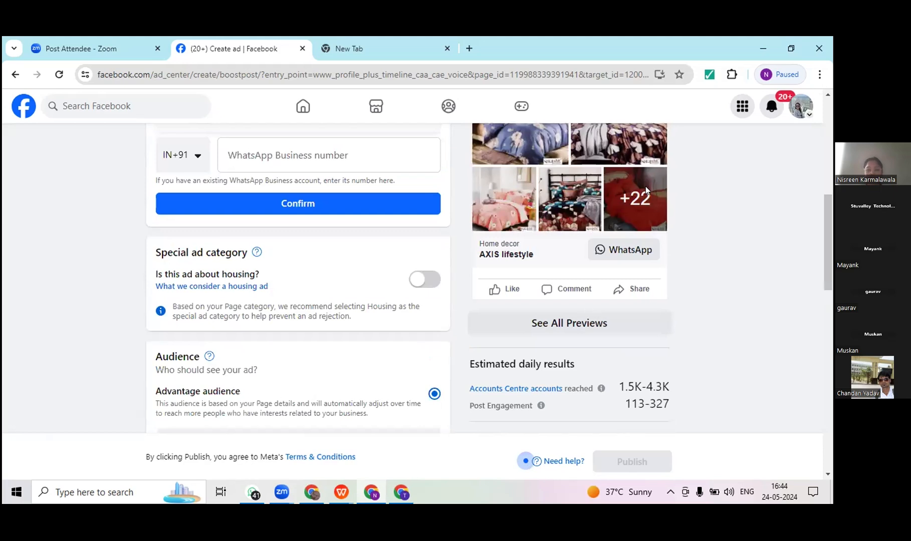
pyautogui.scroll(-4, 303, 245)
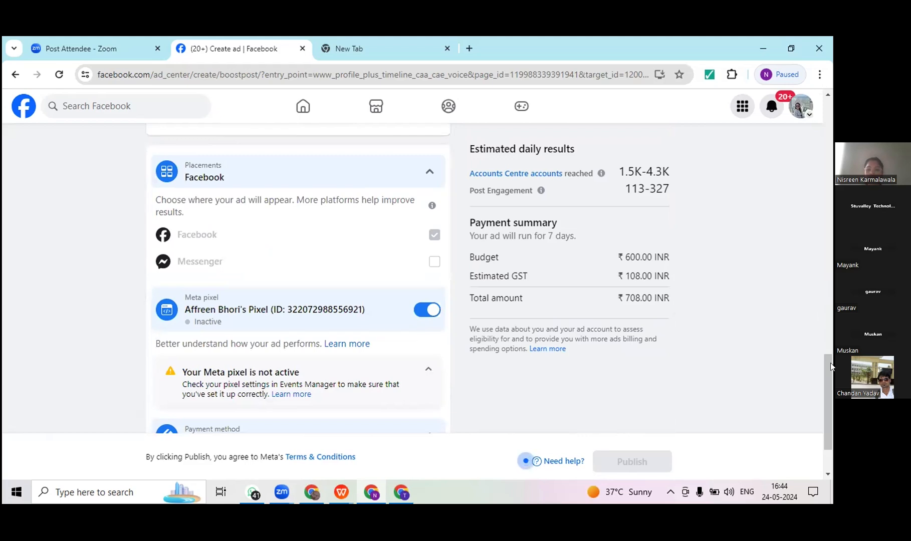
# Step: Check the boosted post's payment method, open all ad previews, and examine the Mobile Feed and Facebook video feeds versions
pyautogui.moveTo(829, 372); pyautogui.dragTo(826, 402)
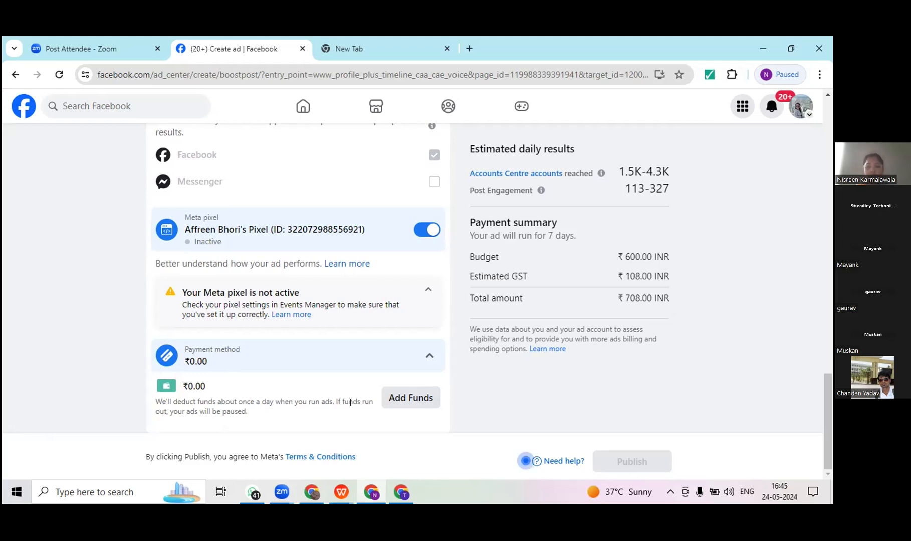
pyautogui.moveTo(830, 295); pyautogui.dragTo(831, 103)
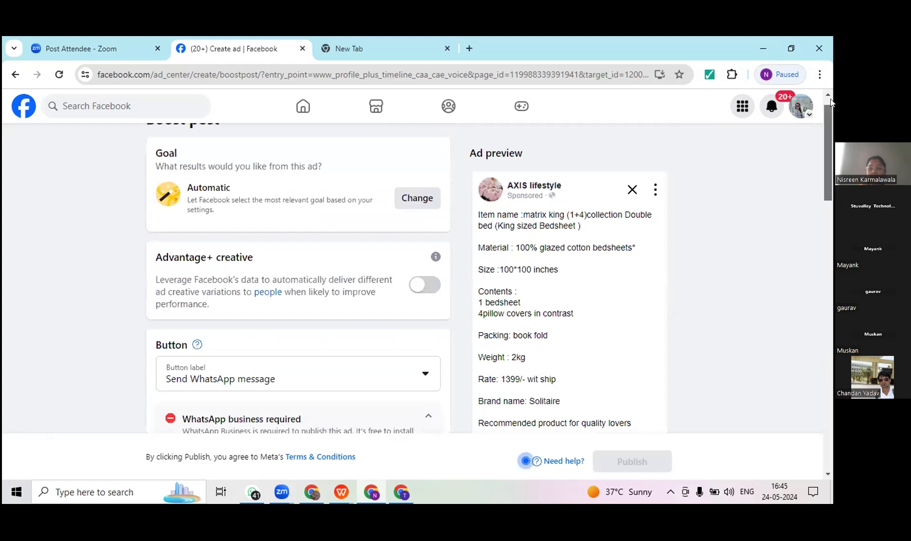
pyautogui.click(831, 215)
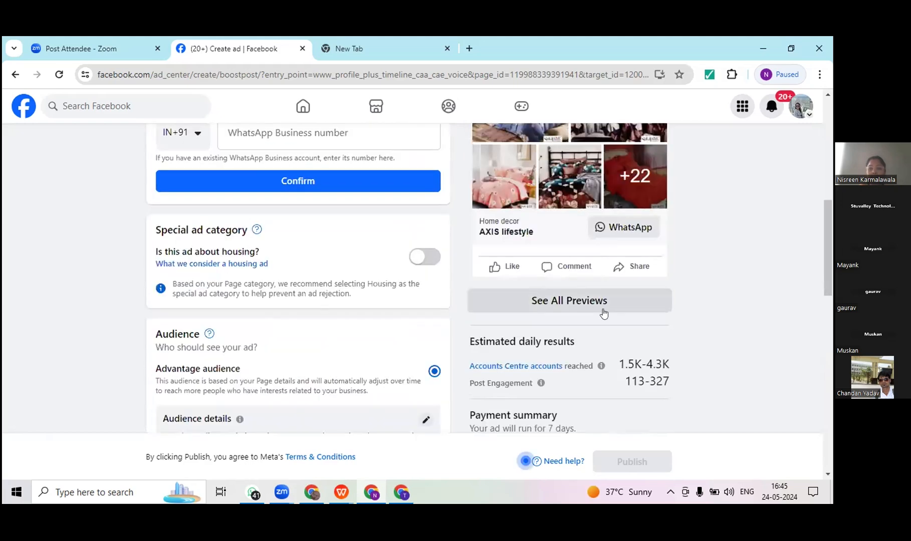
pyautogui.click(605, 313)
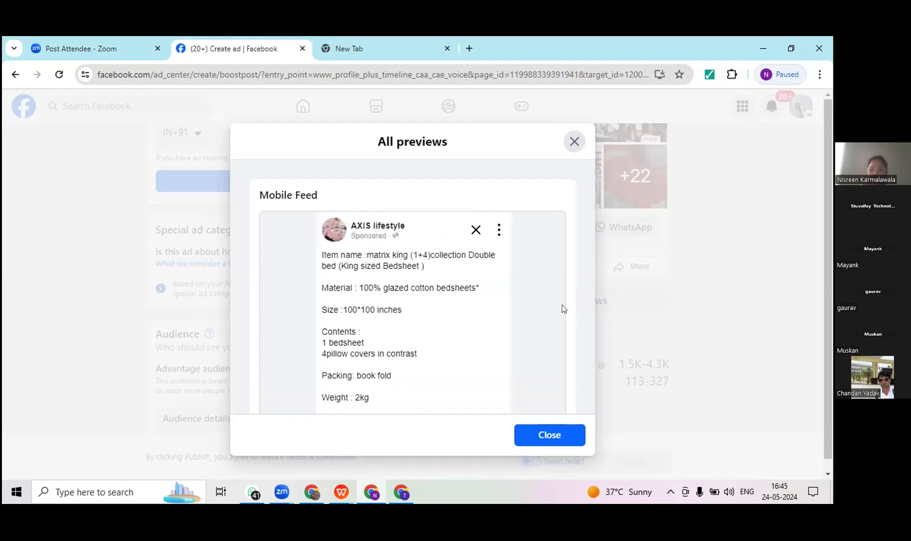
pyautogui.scroll(-1, 562, 308)
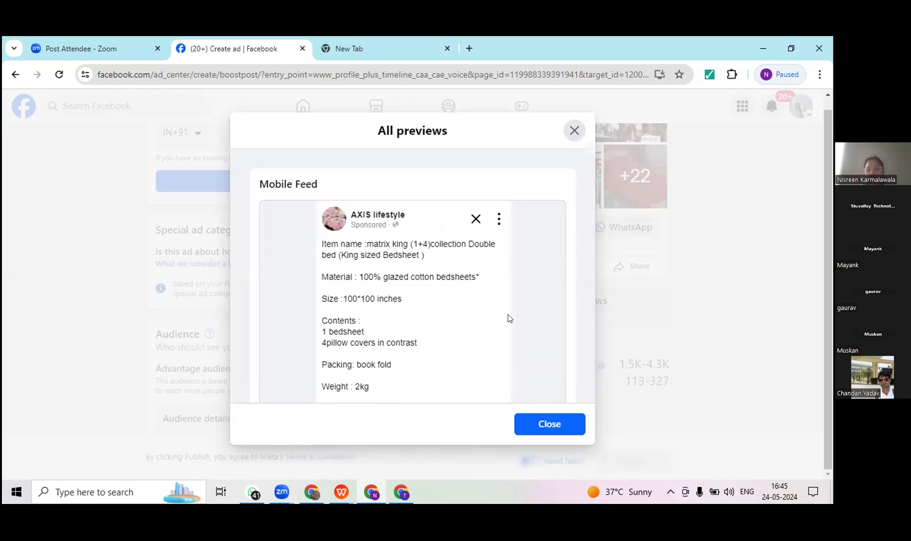
pyautogui.scroll(-2, 508, 318)
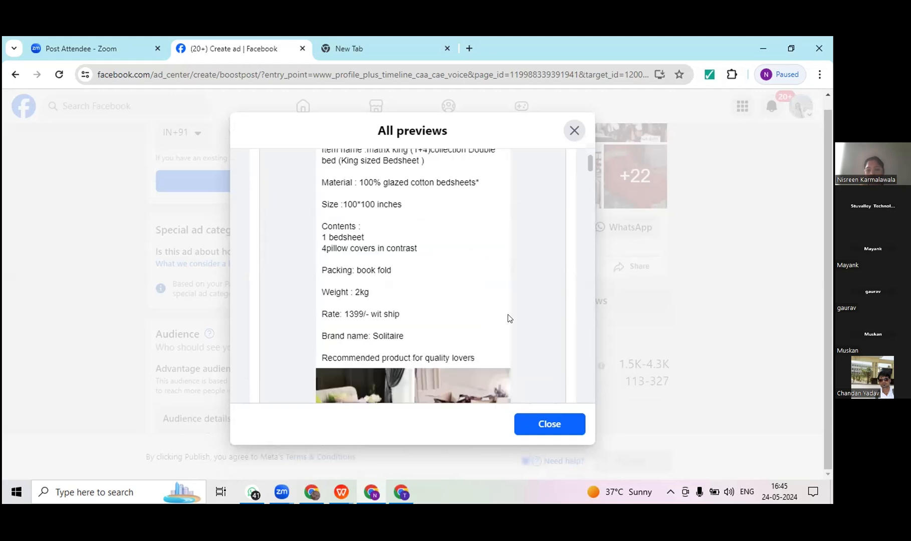
pyautogui.scroll(-3, 508, 318)
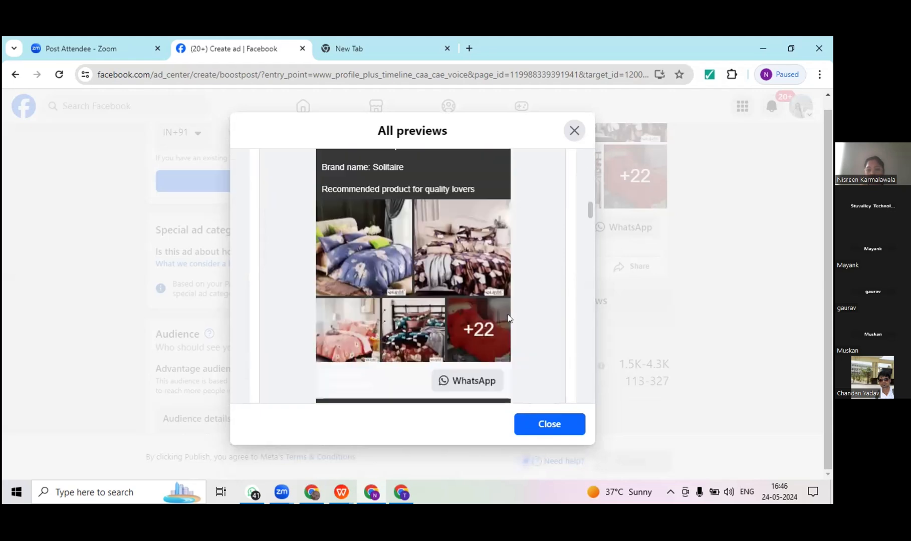
pyautogui.scroll(-2, 508, 318)
pyautogui.scroll(-2, 508, 317)
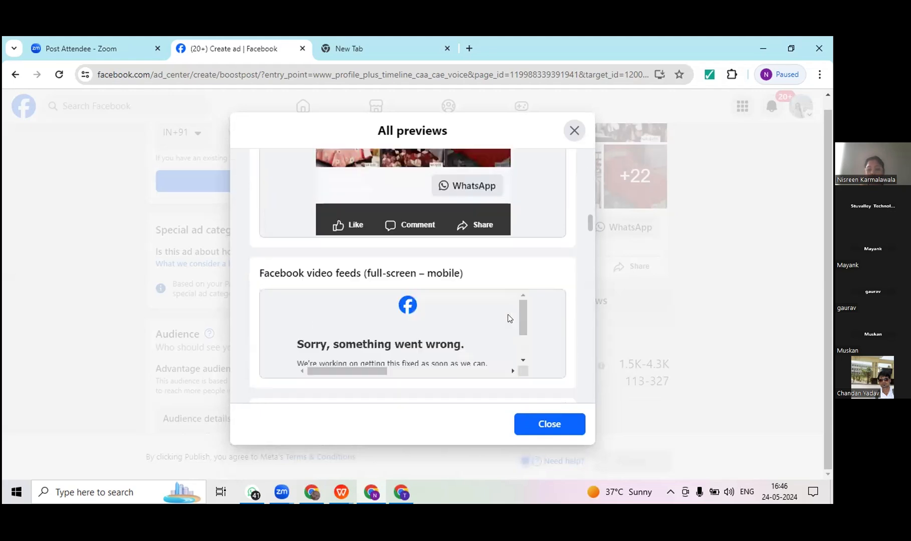
pyautogui.scroll(-1, 507, 317)
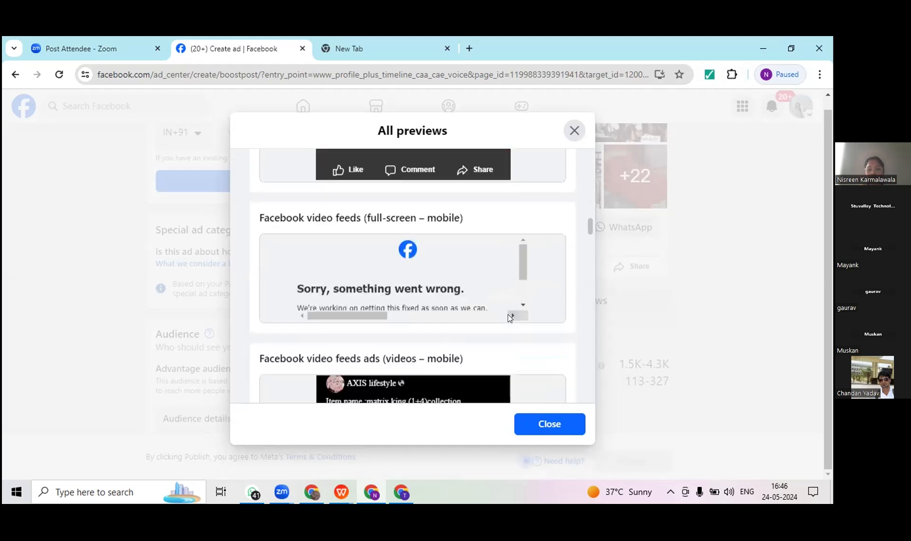
pyautogui.scroll(-3, 507, 316)
pyautogui.scroll(-2, 508, 318)
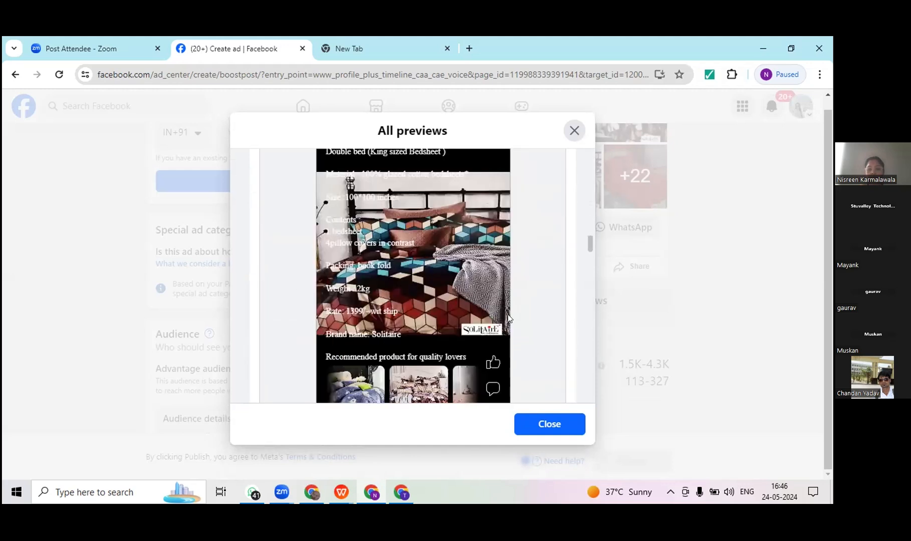
# Step: Examine the Facebook stories, Marketplace search results and Facebook Reels previews, and close the previews
pyautogui.scroll(-4, 508, 318)
pyautogui.scroll(1, 507, 318)
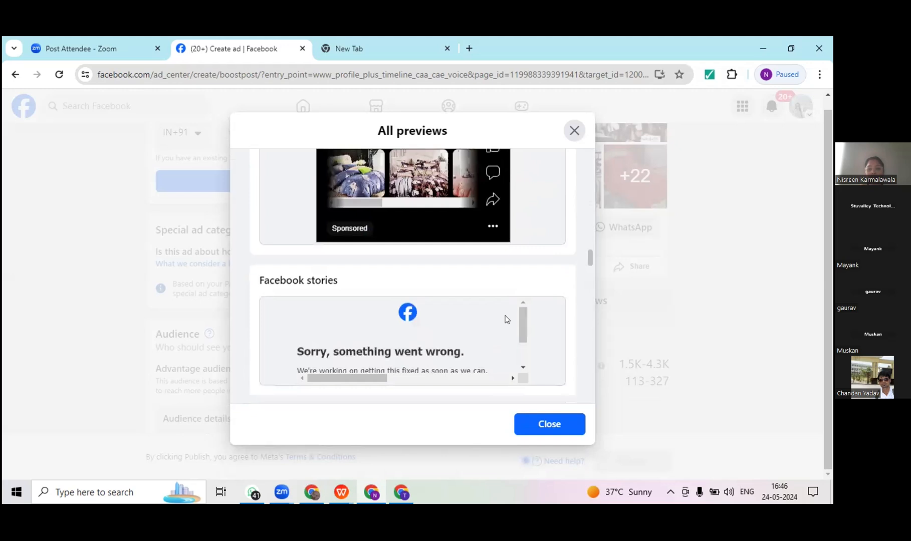
pyautogui.scroll(1, 506, 319)
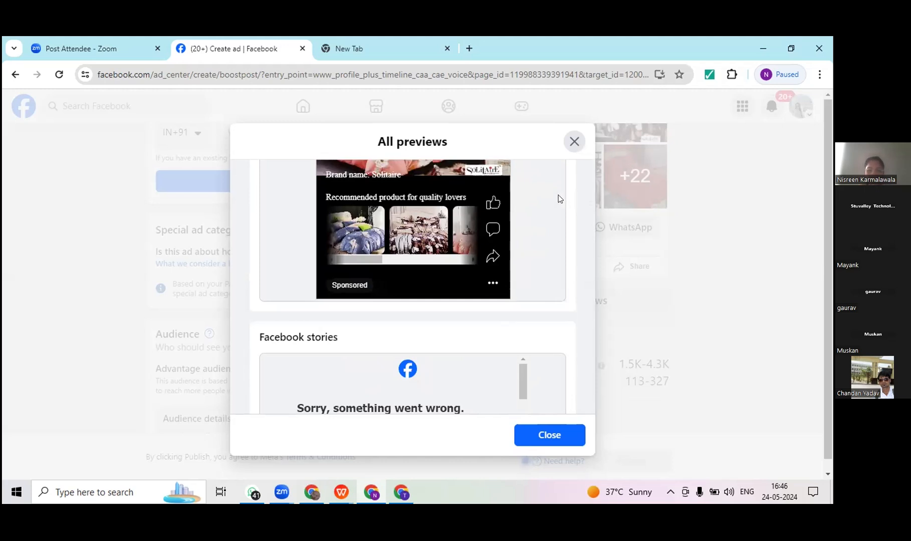
pyautogui.scroll(-1, 589, 259)
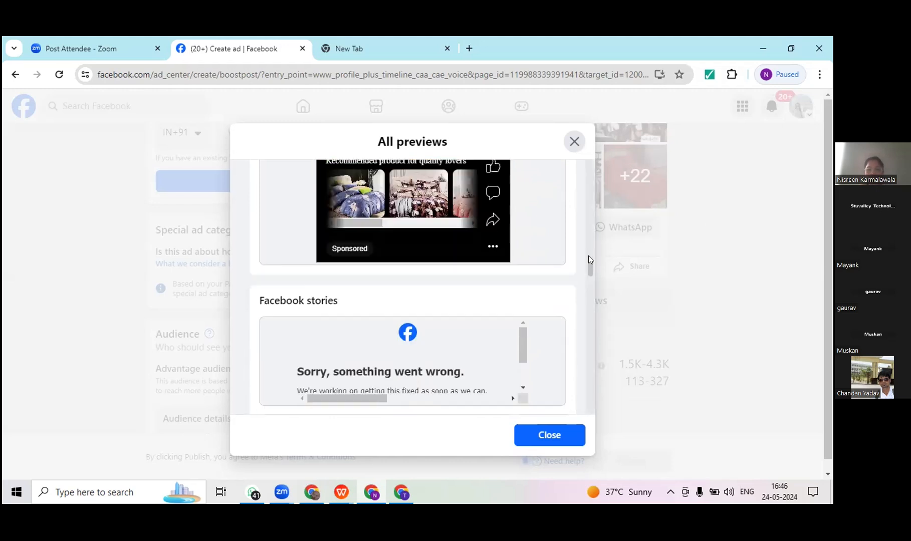
pyautogui.moveTo(588, 276); pyautogui.dragTo(588, 289)
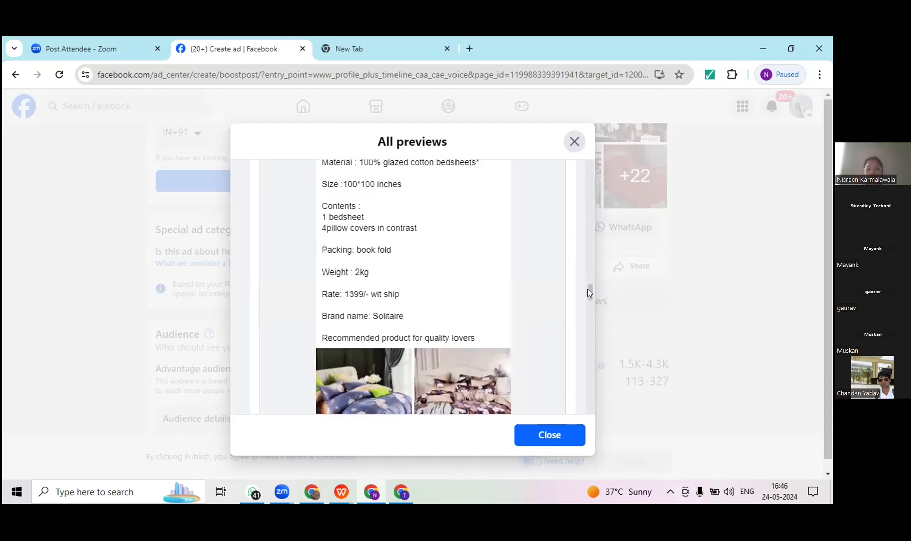
pyautogui.scroll(-5, 590, 305)
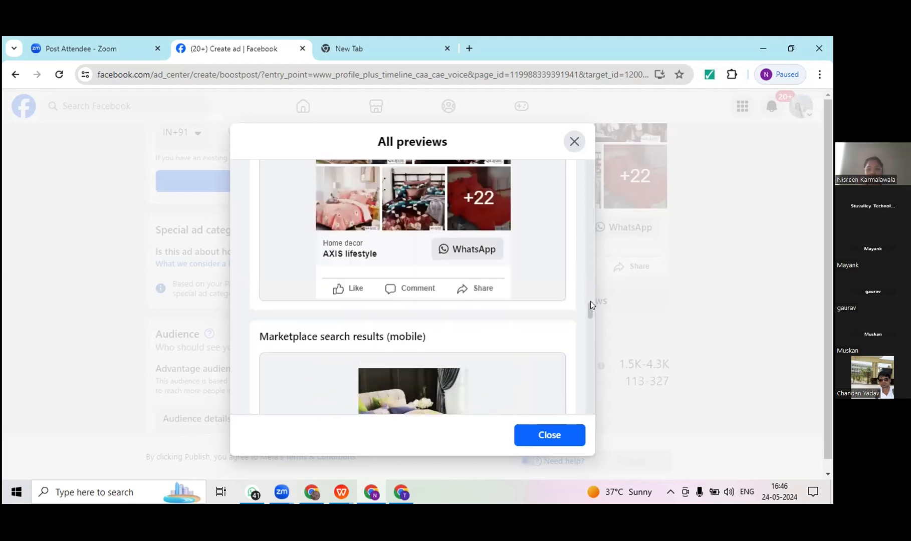
pyautogui.scroll(-8, 589, 301)
pyautogui.scroll(-3, 590, 302)
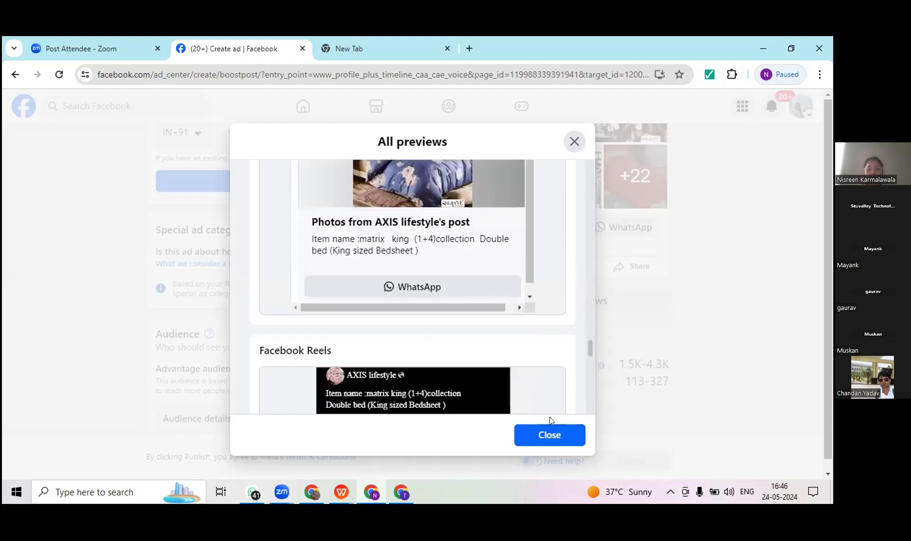
pyautogui.click(553, 436)
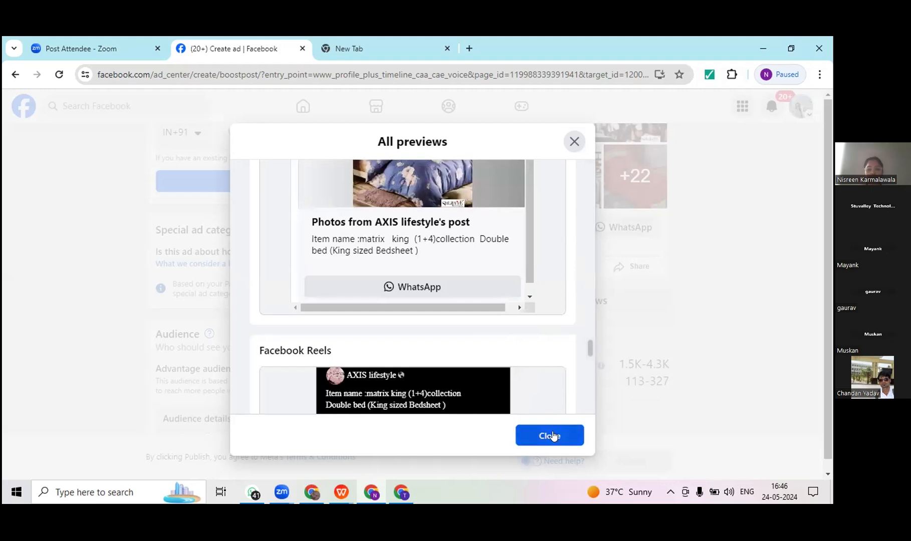
pyautogui.click(602, 321)
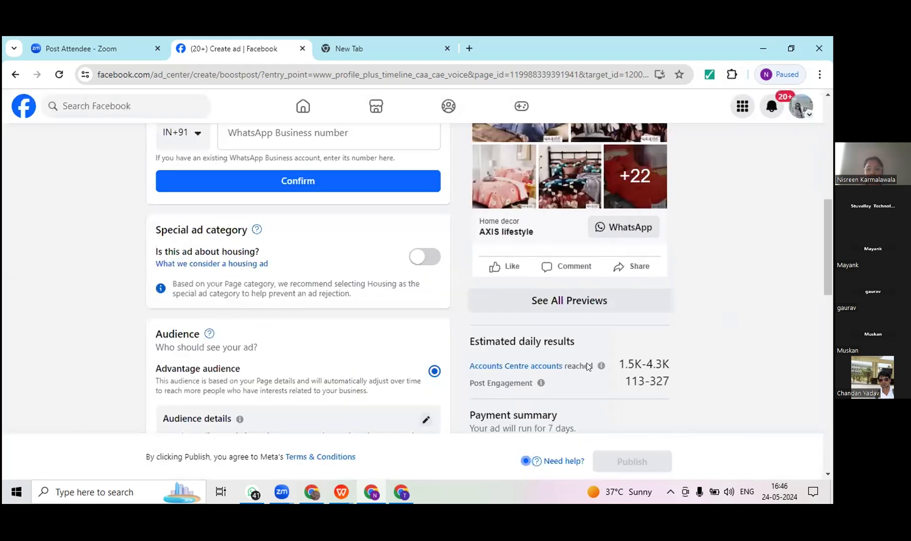
# Step: Go over the boosted post's duration, budget, payment and goal settings, and leave the ad setup without publishing
pyautogui.scroll(-3, 587, 365)
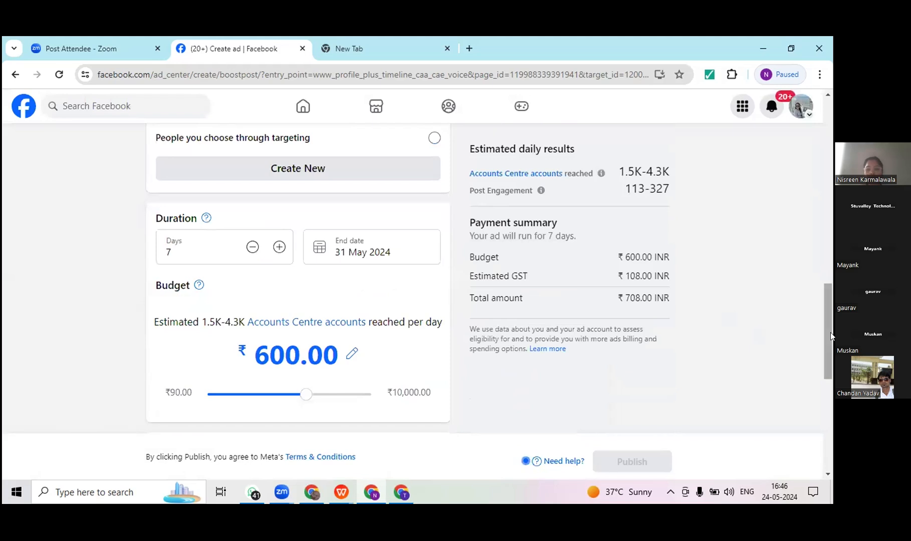
pyautogui.click(831, 451)
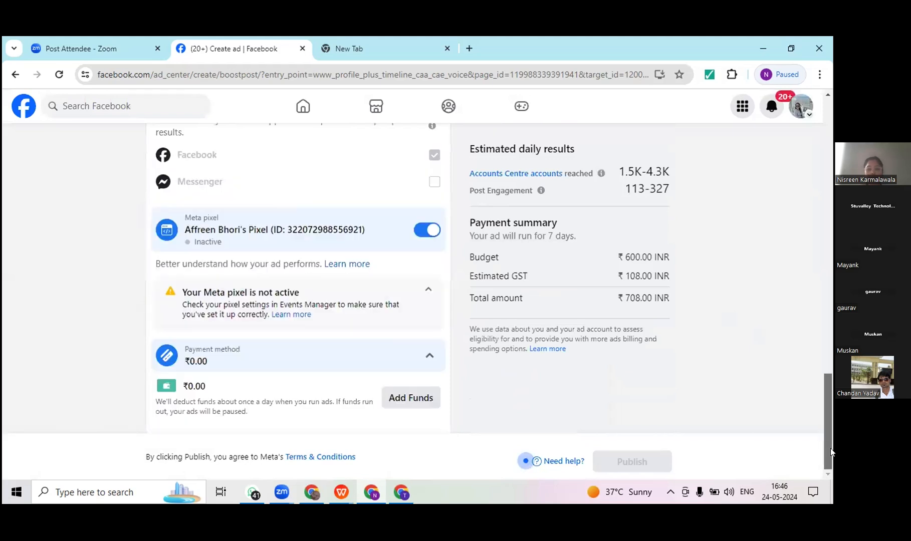
pyautogui.click(831, 193)
pyautogui.moveTo(831, 192); pyautogui.dragTo(823, 101)
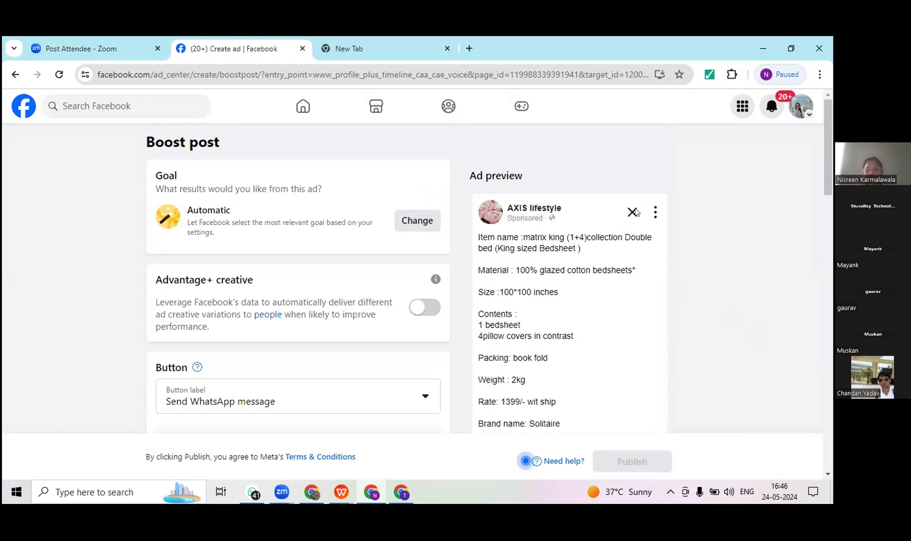
pyautogui.click(14, 75)
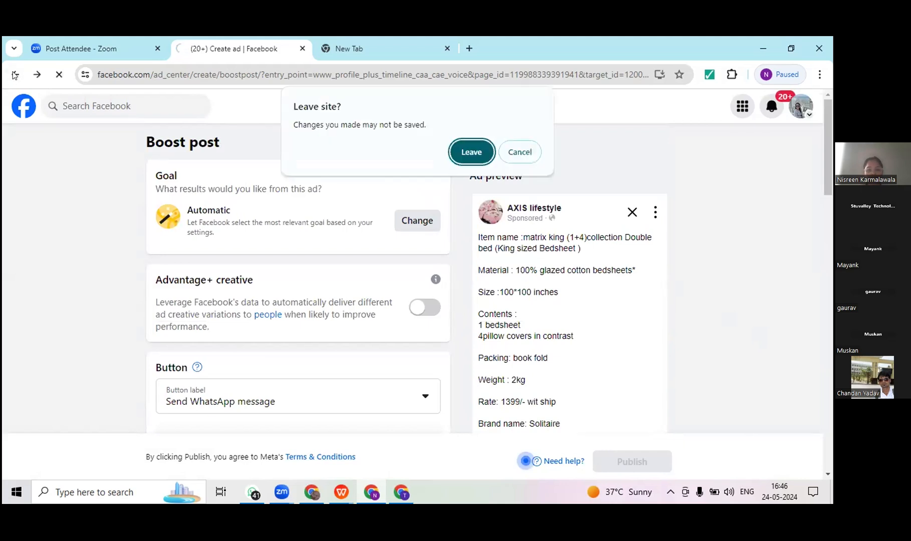
pyautogui.click(464, 156)
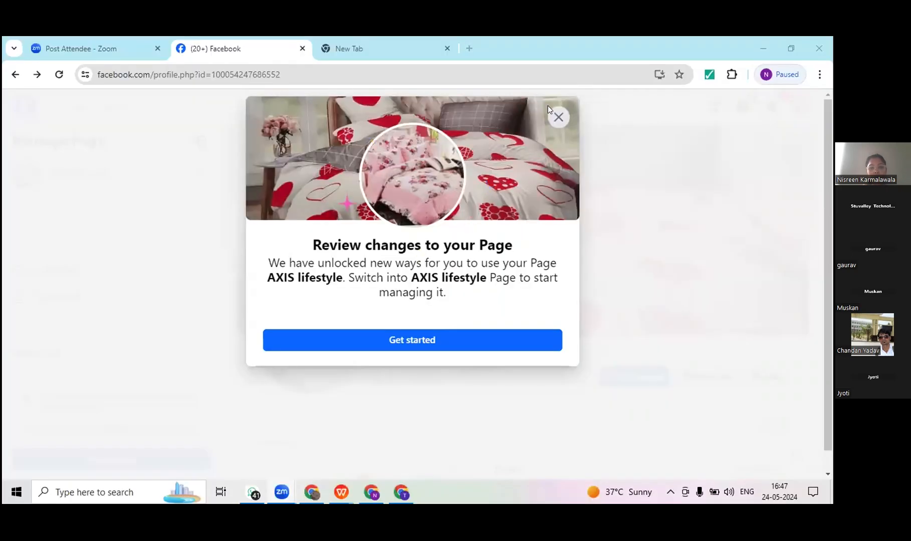
# Step: Dismiss the notice about Page changes and look through the AXIS lifestyle Page's posts and their boost options
pyautogui.click(694, 315)
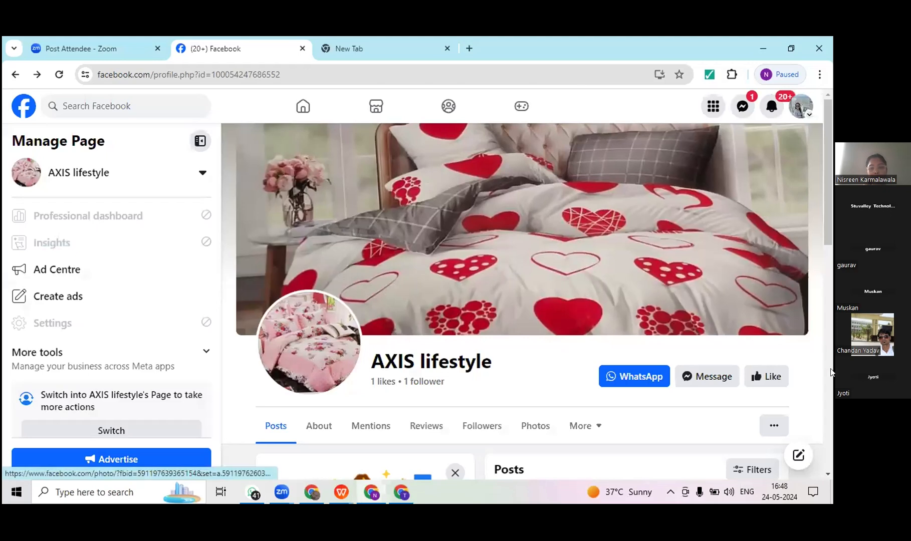
pyautogui.scroll(-5, 828, 227)
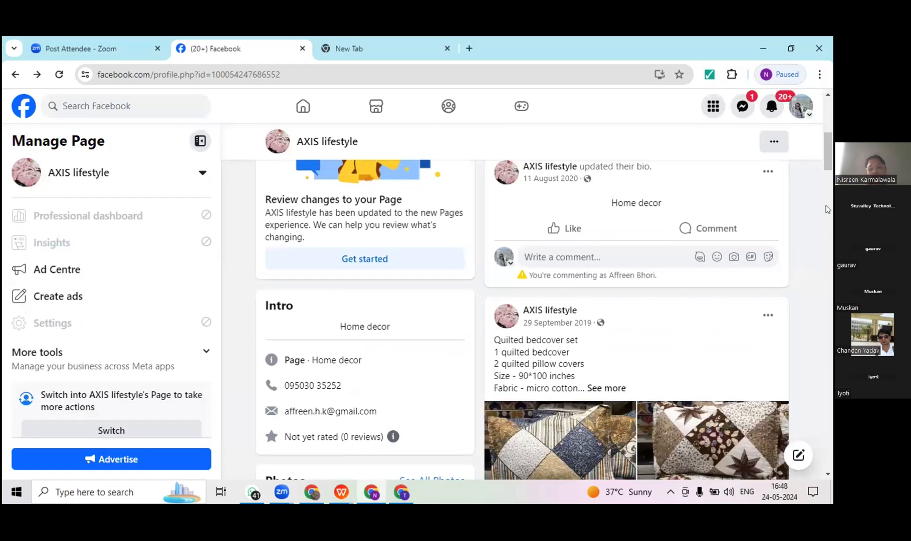
pyautogui.scroll(-5, 827, 209)
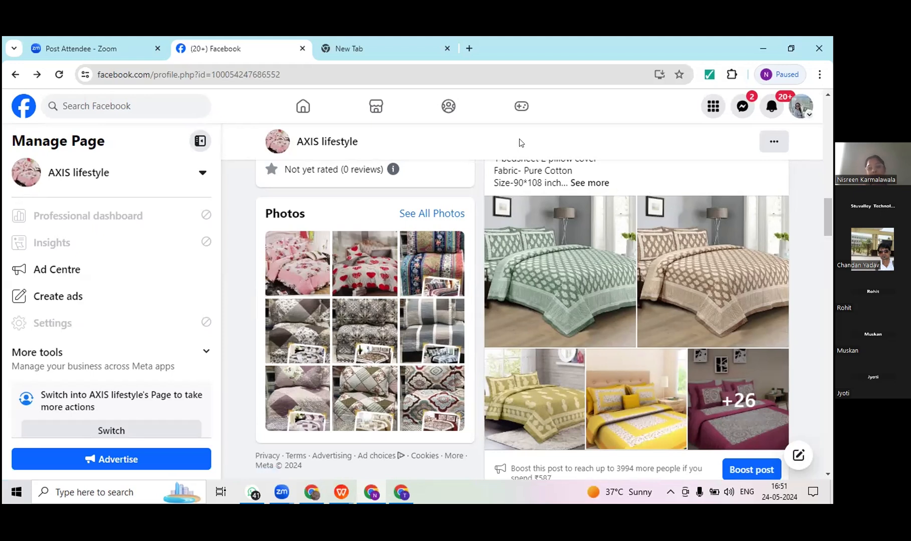
pyautogui.moveTo(830, 224); pyautogui.dragTo(830, 445)
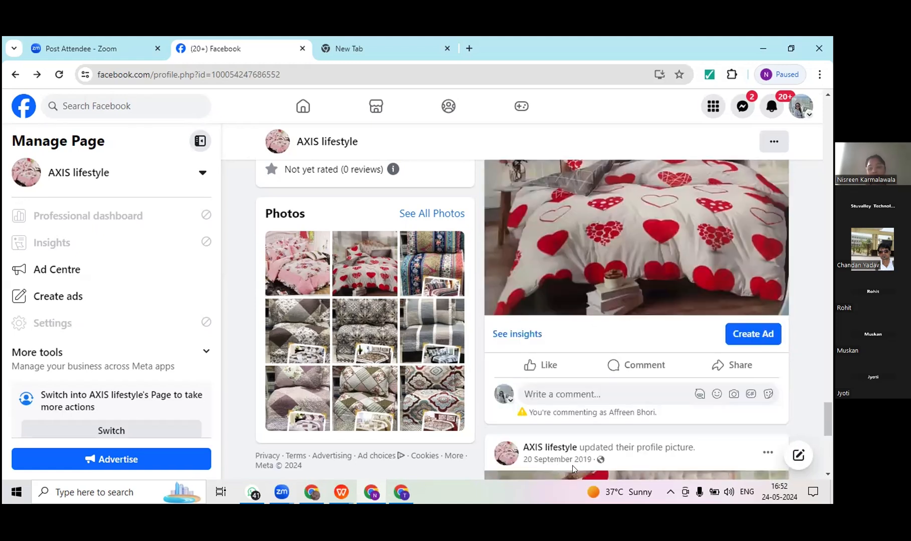
pyautogui.moveTo(831, 348); pyautogui.dragTo(831, 120)
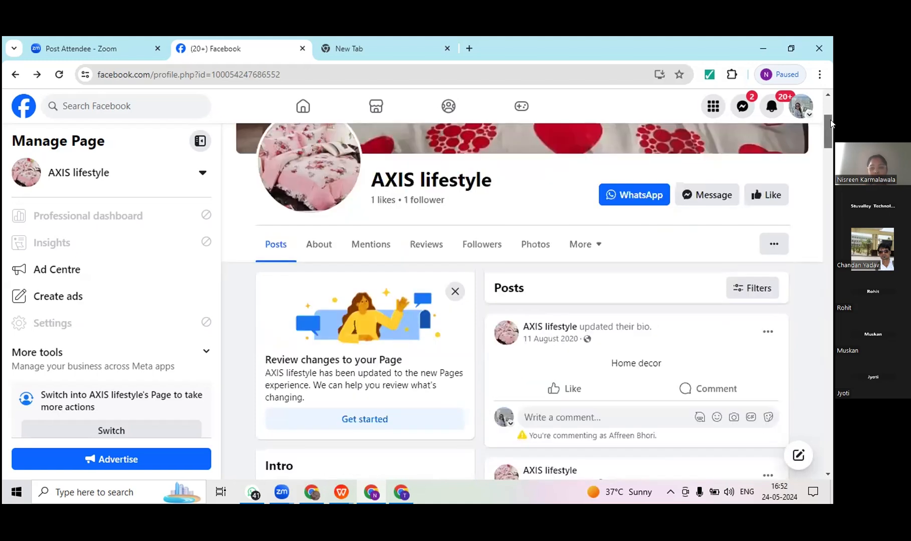
pyautogui.click(831, 153)
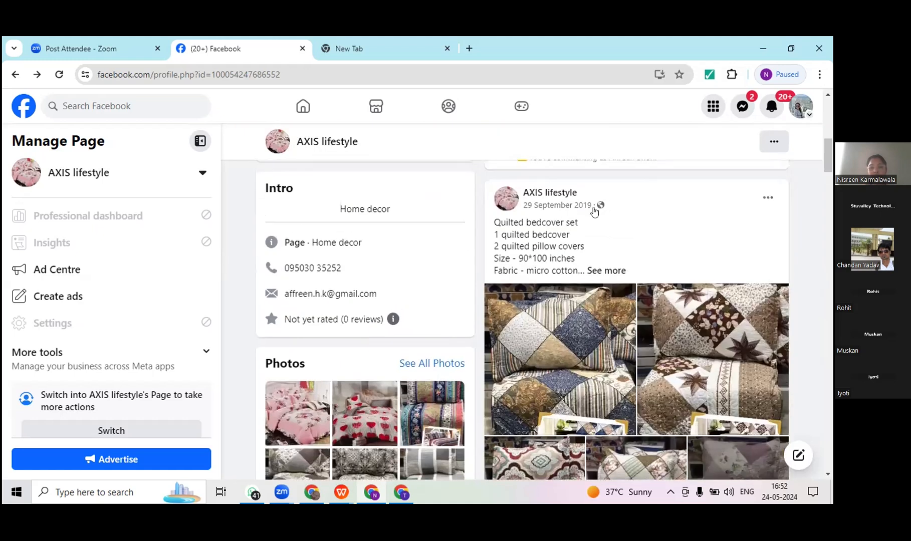